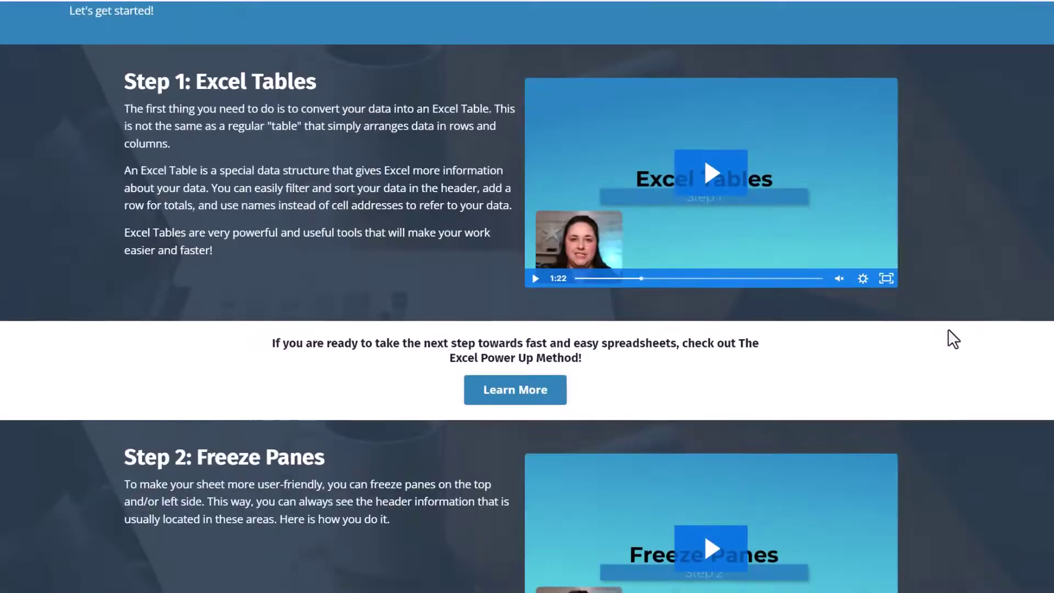
scroll(948, 331, down, 15)
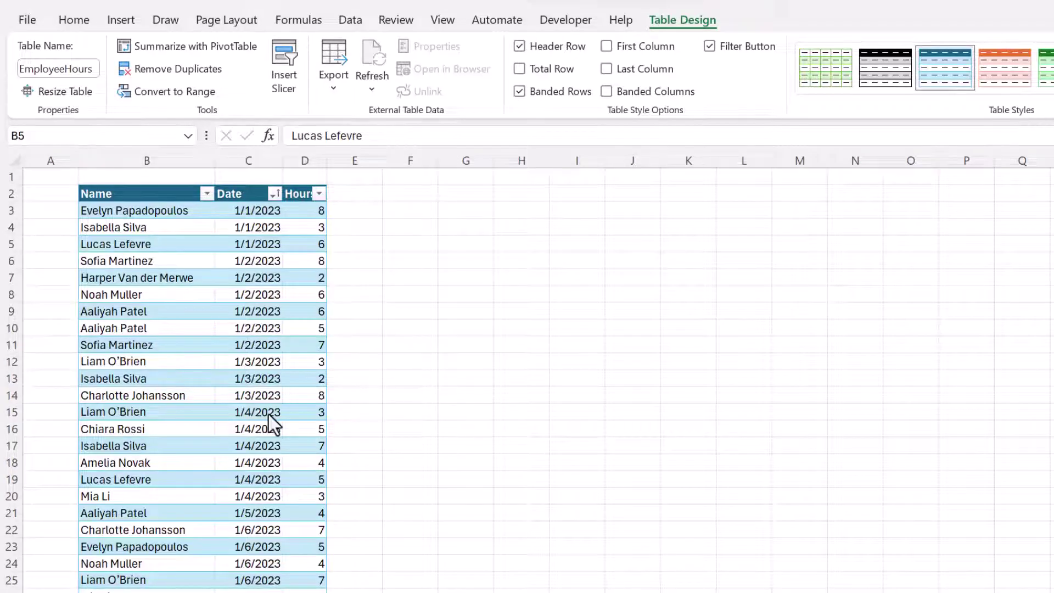
Browse the Name, Date and Hours cells and inspect the Date column's filter options
click(185, 248)
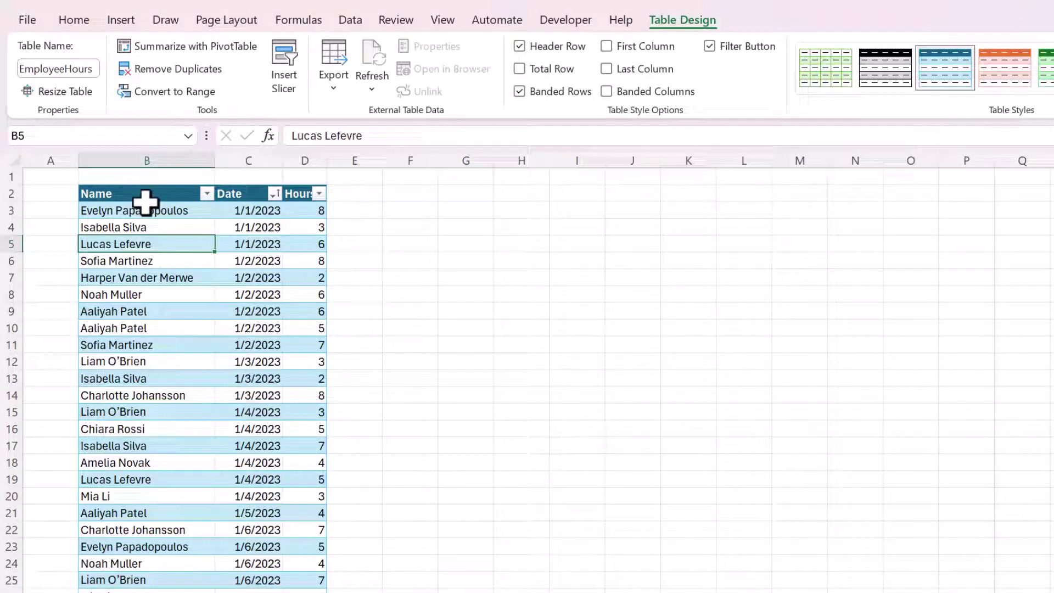
drag(145, 202, 164, 445)
click(239, 261)
drag(250, 210, 258, 311)
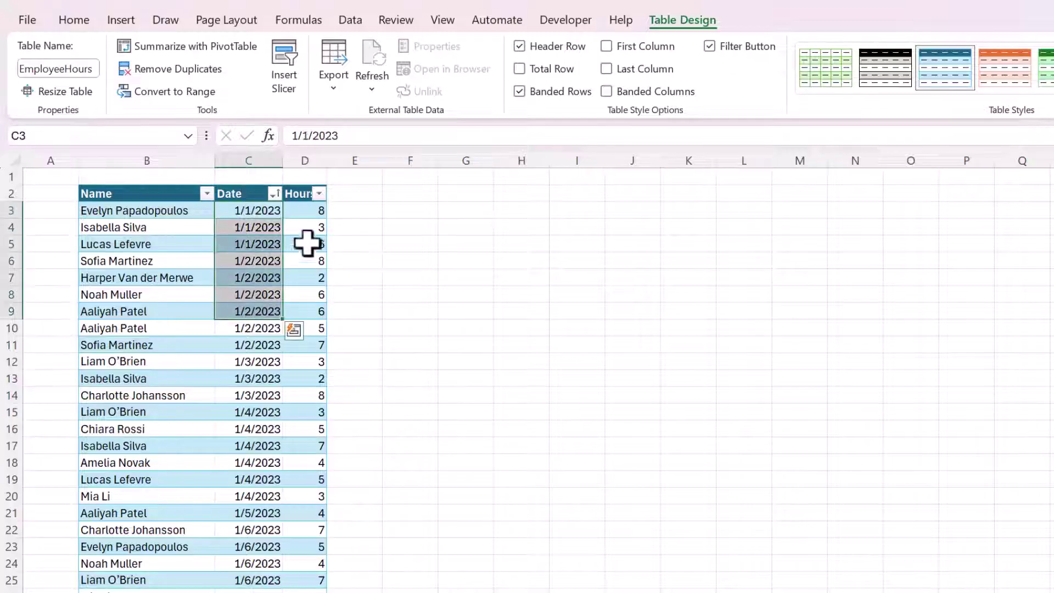
click(307, 243)
click(274, 193)
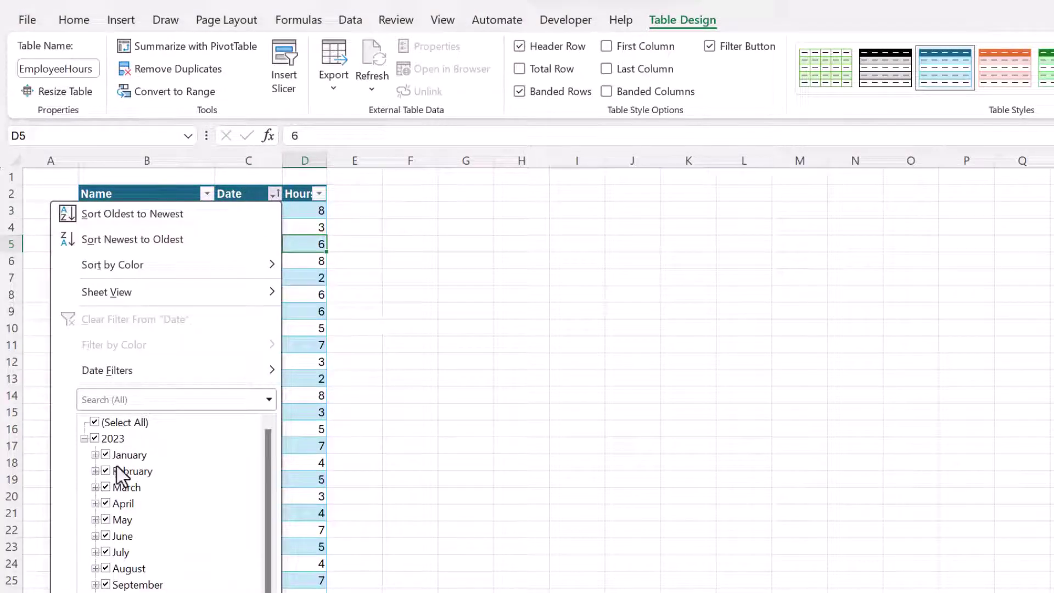
scroll(117, 476, down, 1)
scroll(130, 515, up, 1)
scroll(109, 471, down, 1)
key(Escape)
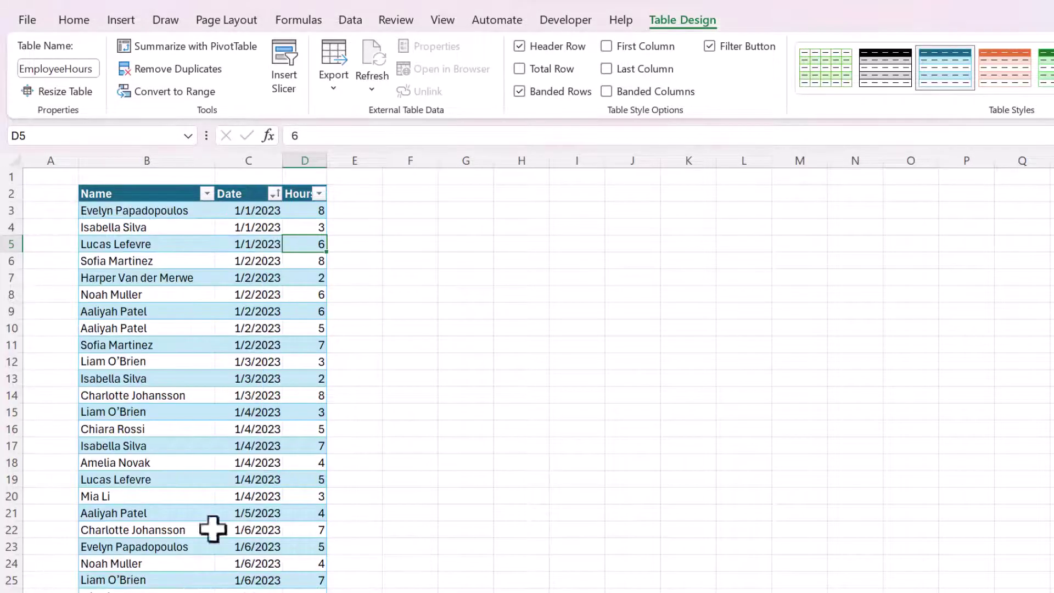
Select sample name and date cells and the full Hours column to review the data
click(189, 325)
click(236, 262)
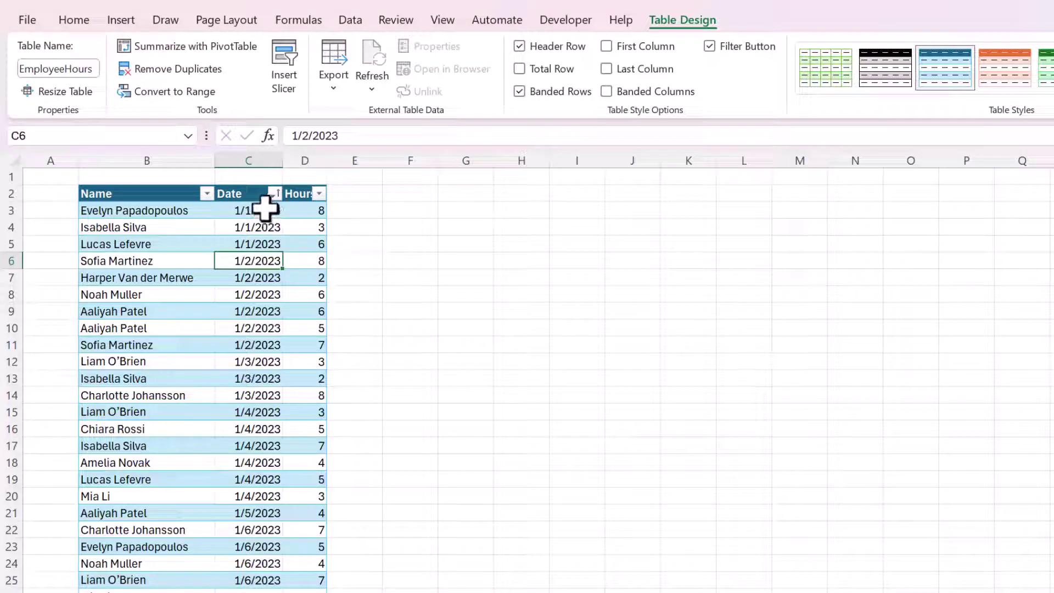
click(296, 211)
key(ctrl+shift+Down)
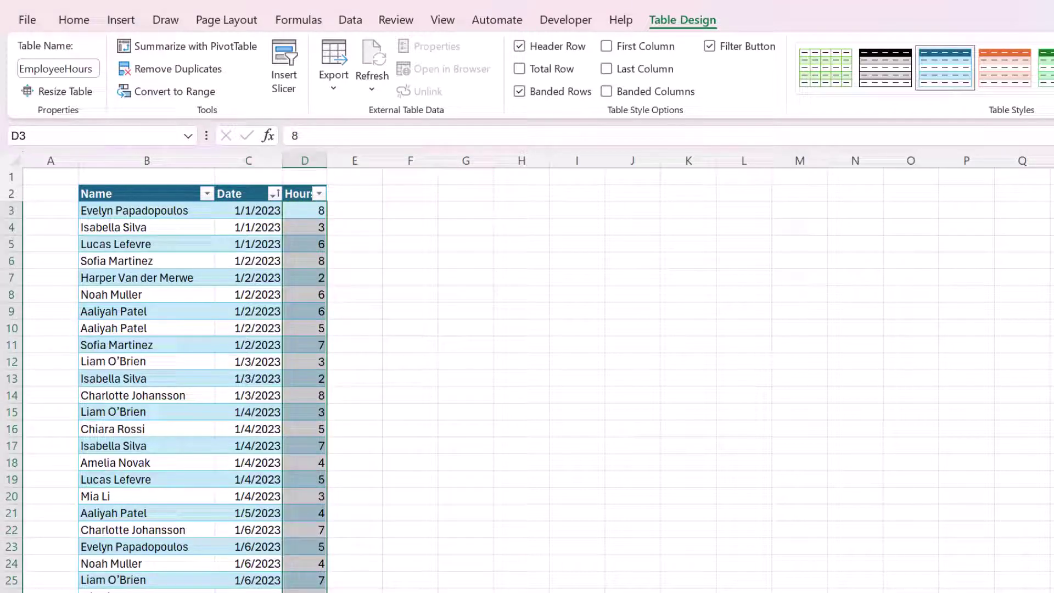
click(258, 428)
click(256, 260)
click(266, 226)
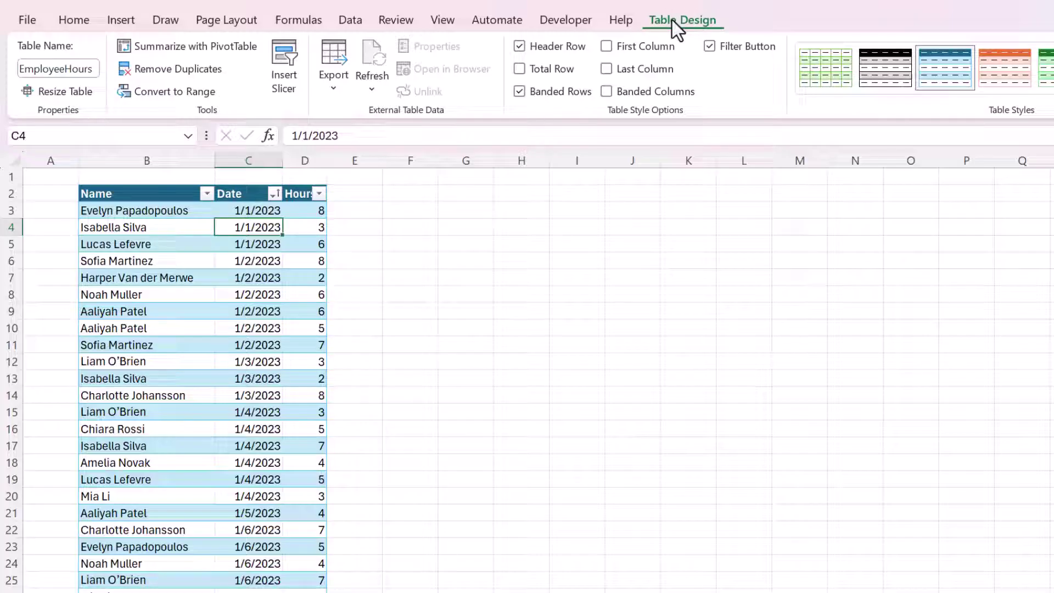
Check that the table is named EmployeeHours
click(23, 70)
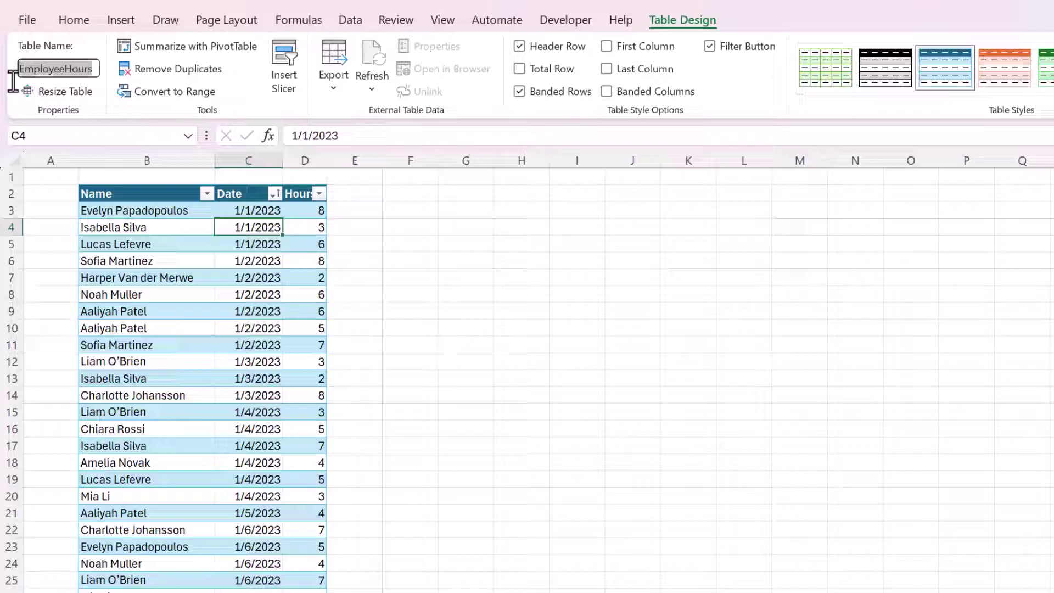
click(264, 276)
click(181, 259)
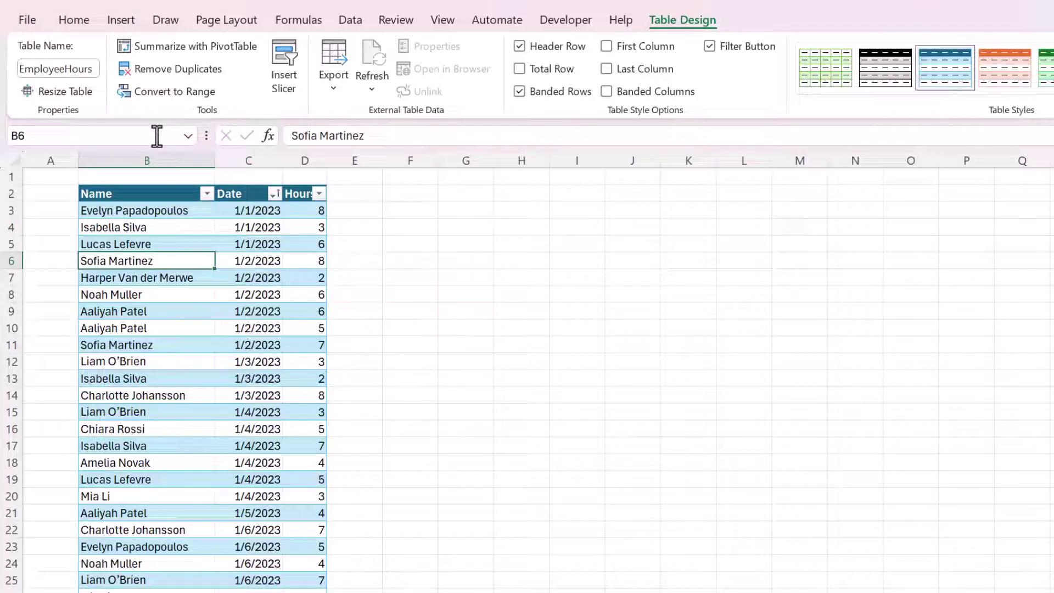
Start a PivotTable from the EmployeeHours table with Summarize with PivotTable
click(119, 20)
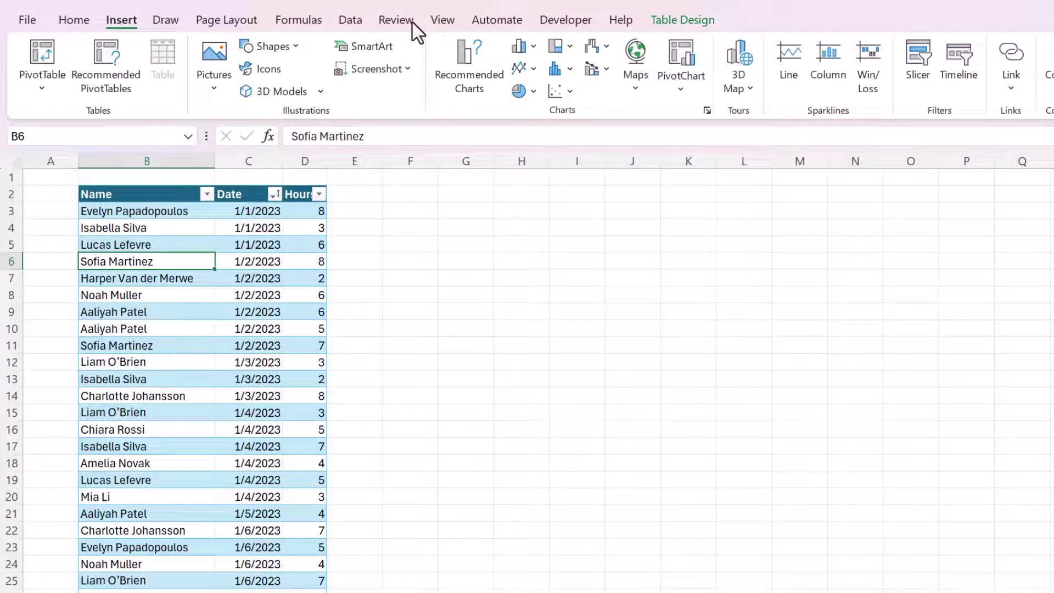
click(683, 21)
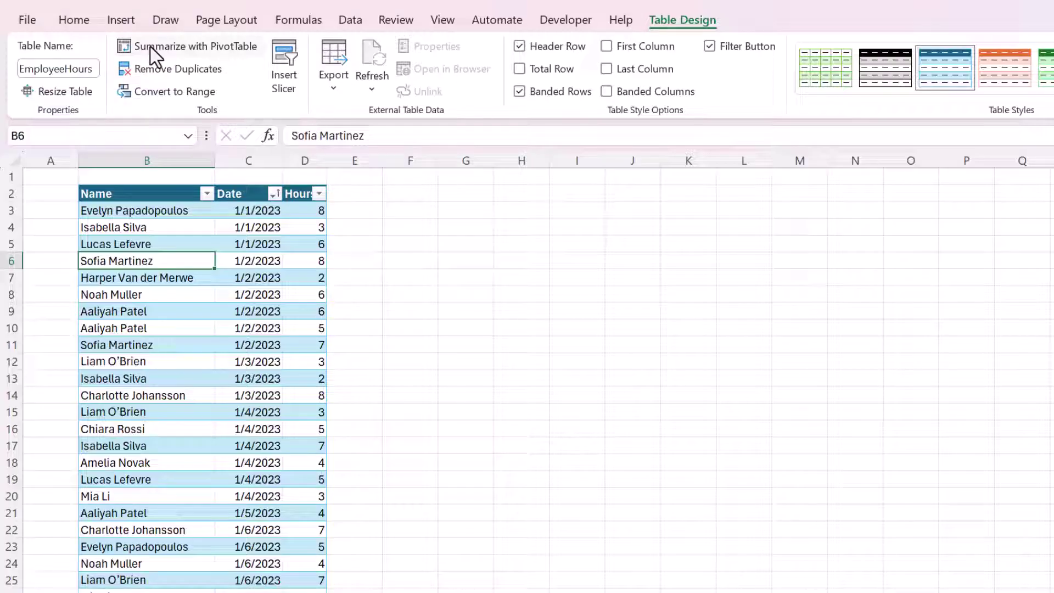
click(163, 54)
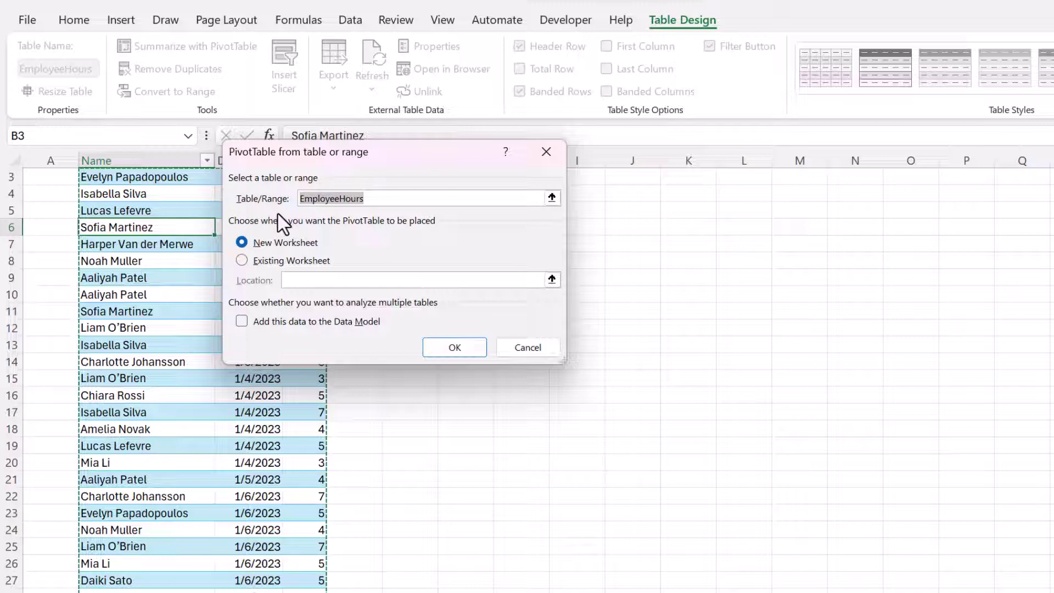
Place the new PivotTable on the existing worksheet at cell G2
click(241, 260)
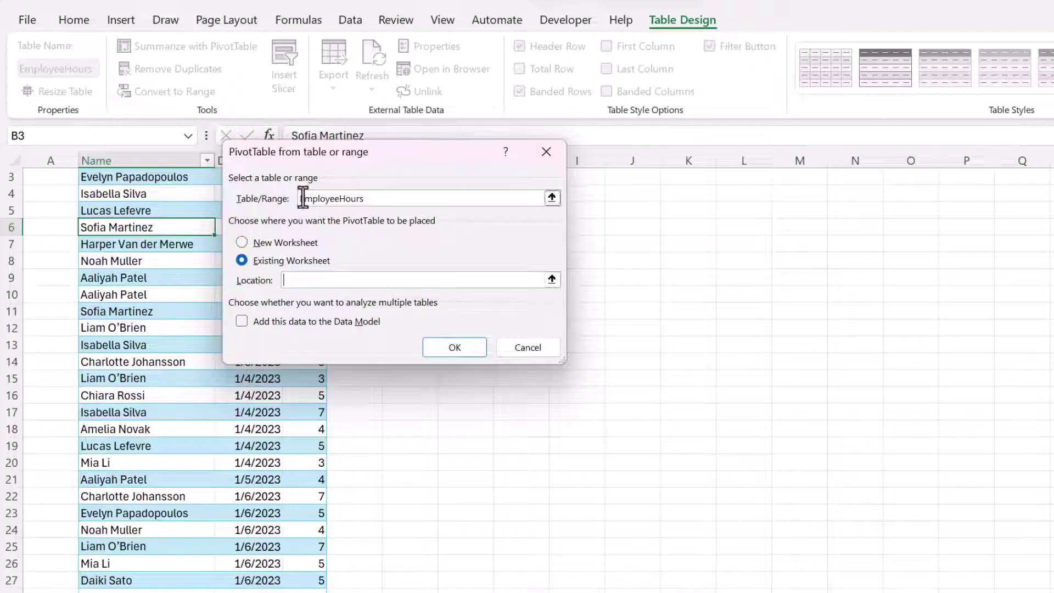
drag(313, 155, 274, 268)
scroll(412, 203, up, 1)
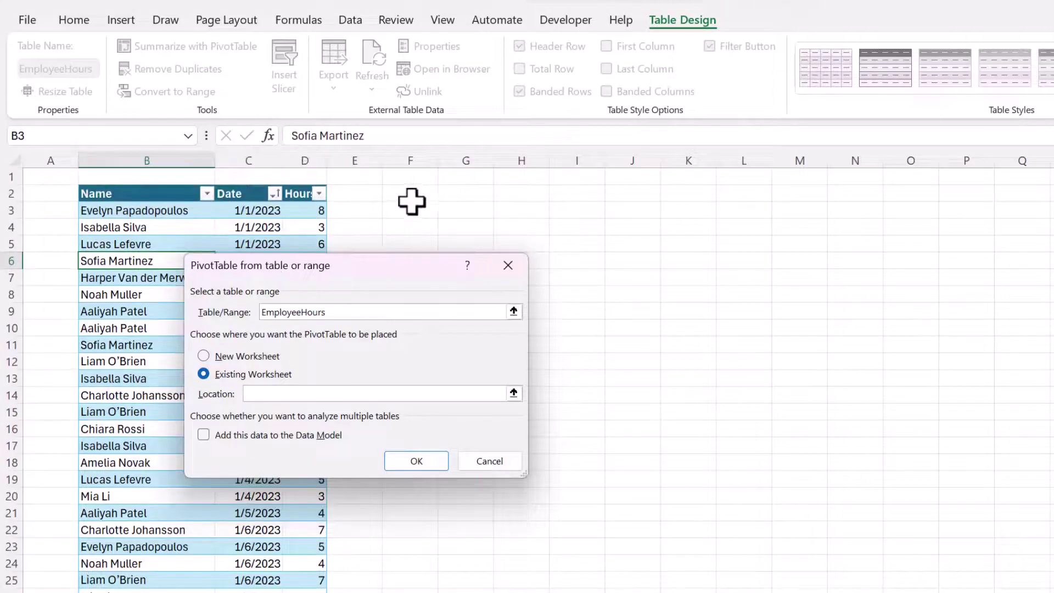
click(455, 196)
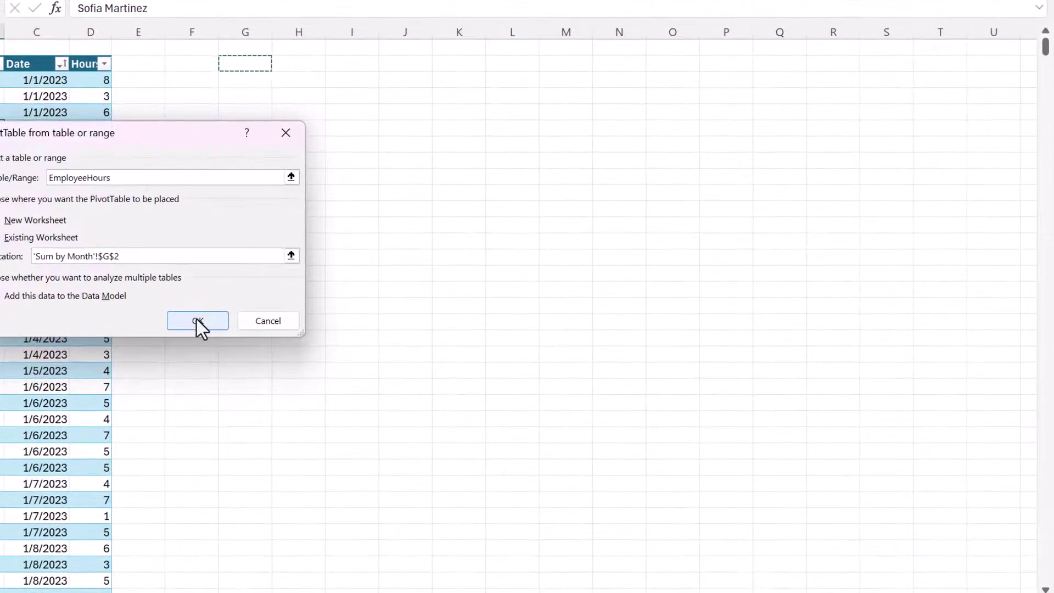
click(196, 320)
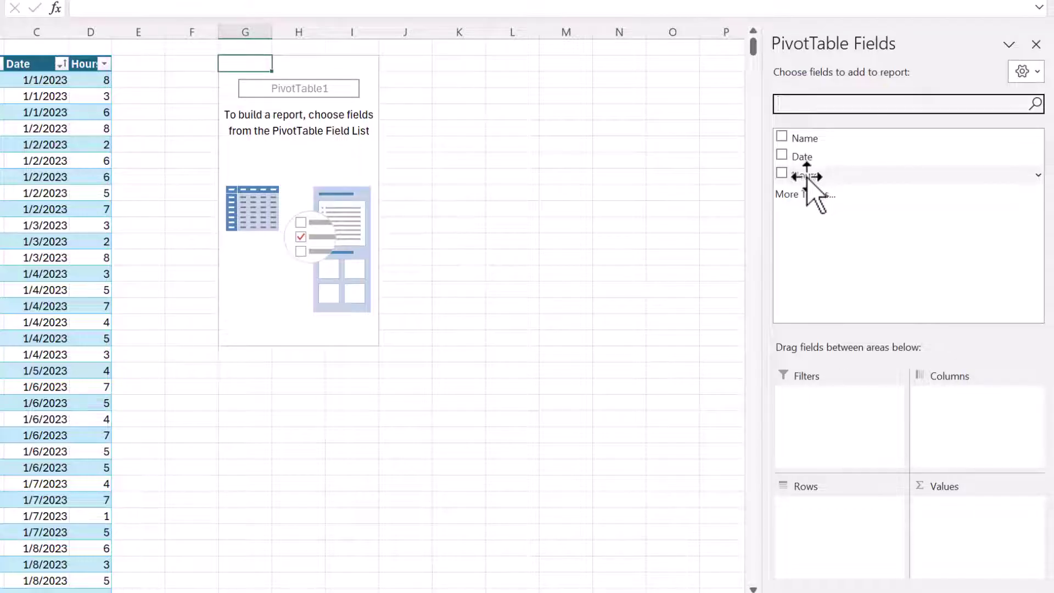
Put Hours in Values as Sum of Hours, totaling 4541, and add Date to the rows
drag(805, 176, 949, 532)
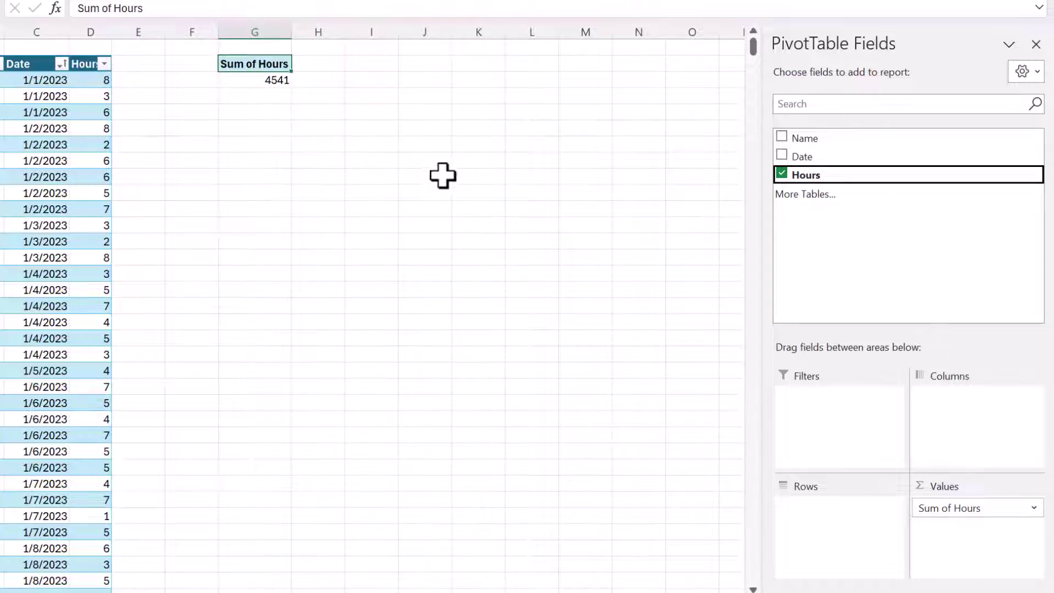
drag(971, 508, 956, 447)
drag(960, 399, 955, 513)
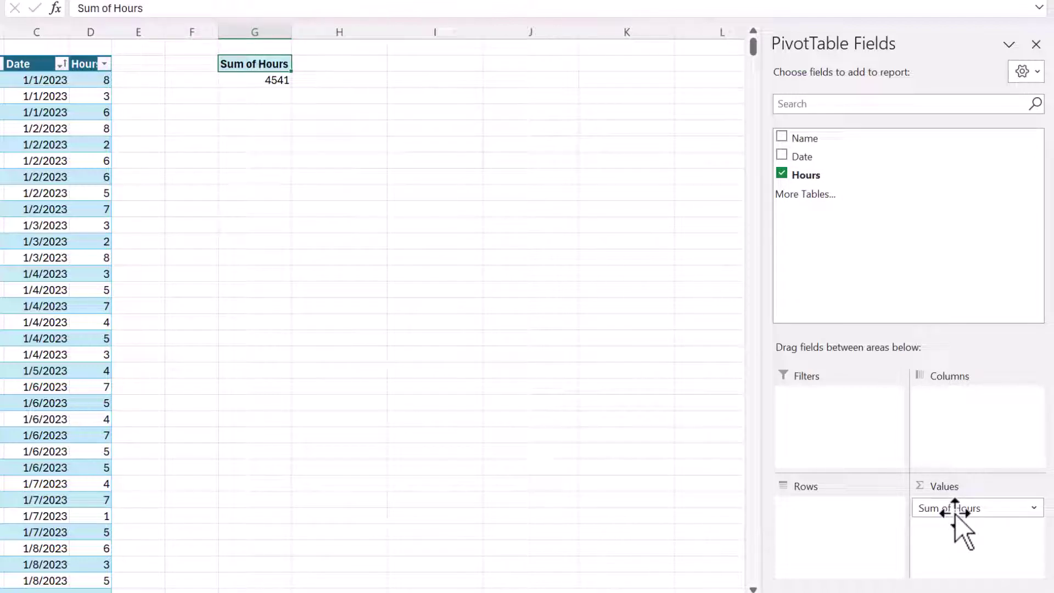
drag(959, 509, 604, 479)
drag(804, 173, 958, 529)
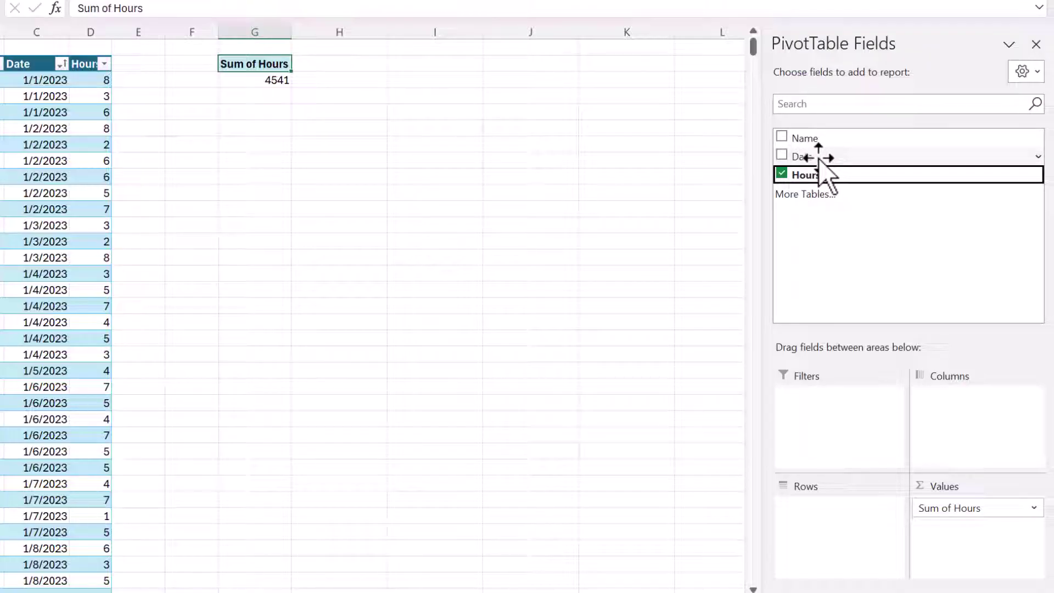
drag(819, 158, 824, 515)
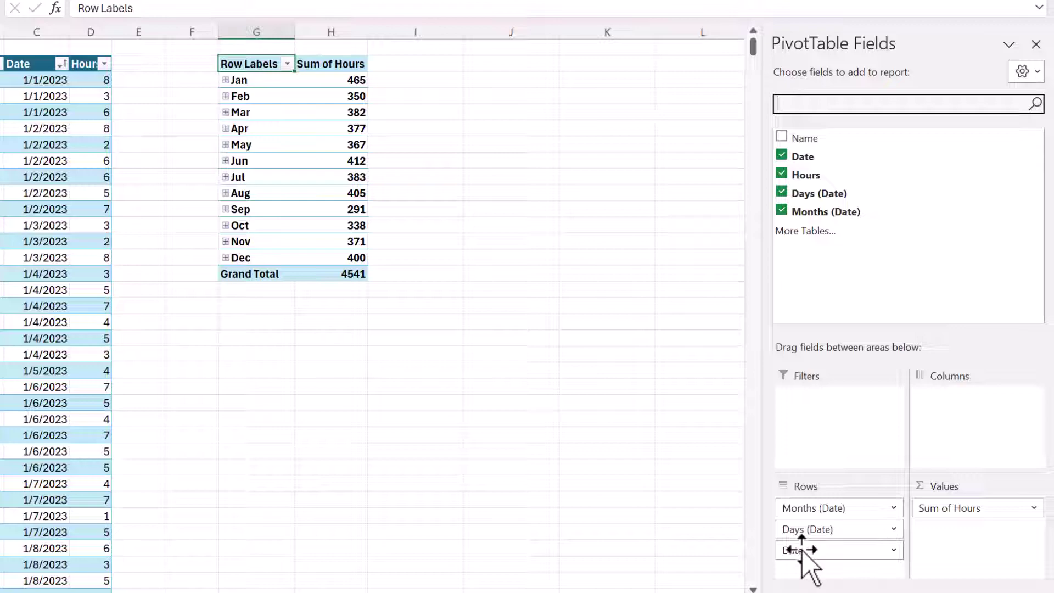
Expand and collapse Jan's day rows, then remove Days (Date) and Date, leaving only months
click(226, 80)
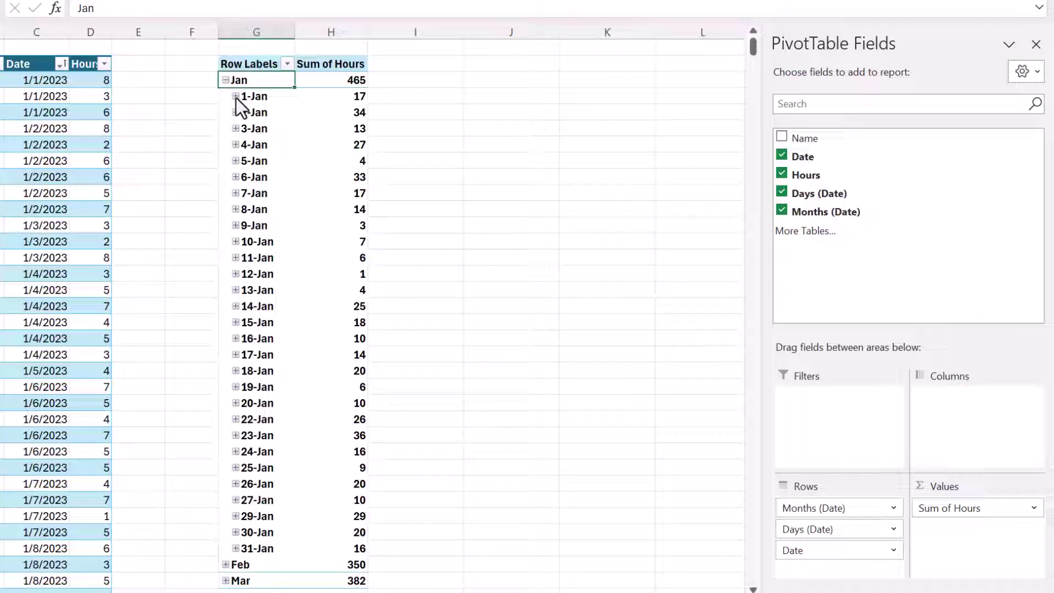
click(236, 97)
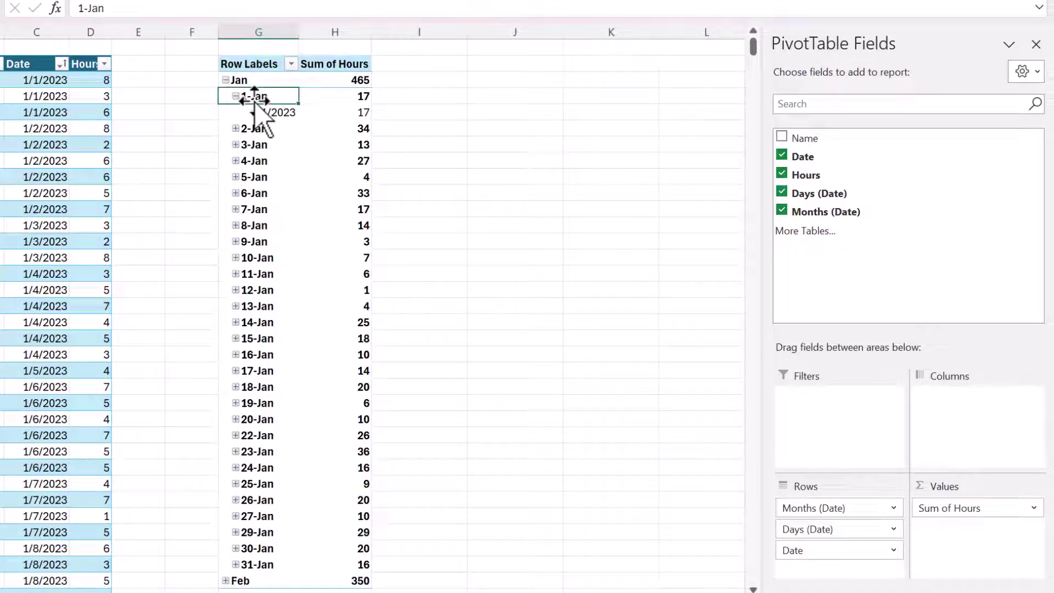
click(236, 96)
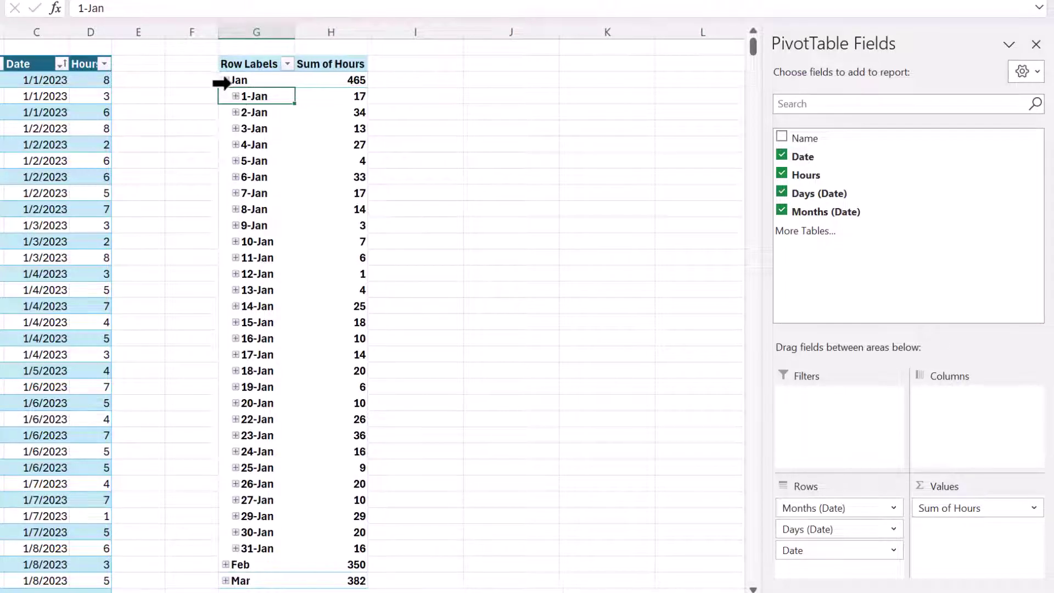
click(226, 81)
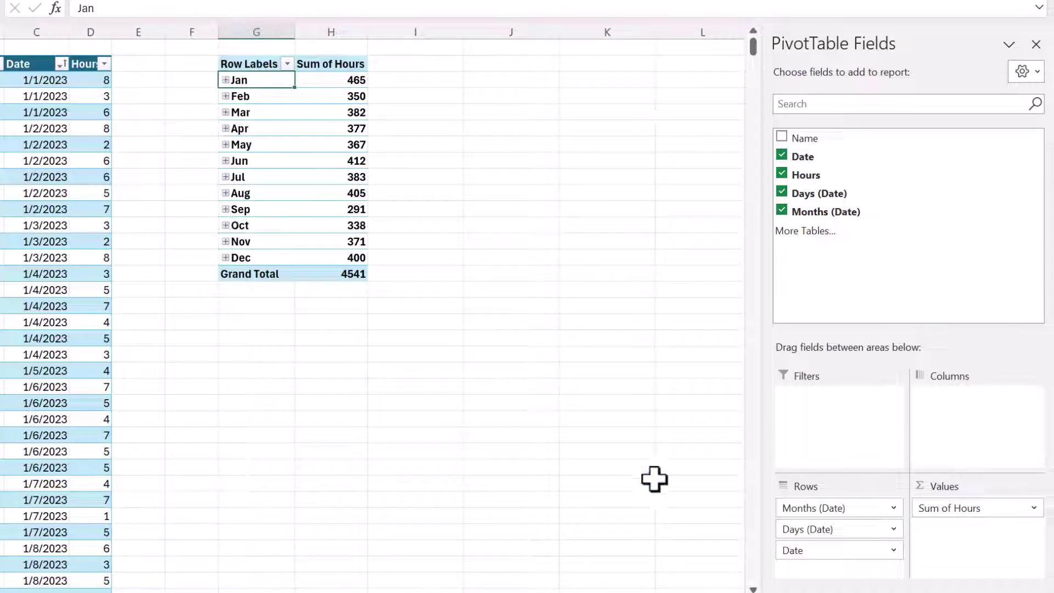
drag(835, 528, 589, 447)
drag(780, 536, 530, 490)
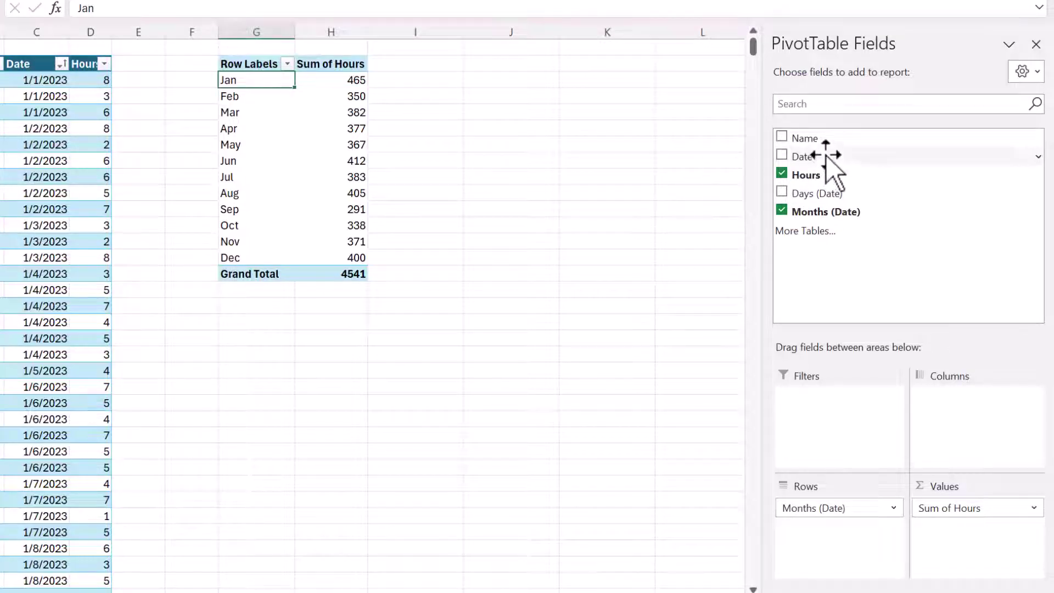
Regroup the dates by month alone, without years, giving Jan 465 through Dec 400
drag(826, 155, 840, 538)
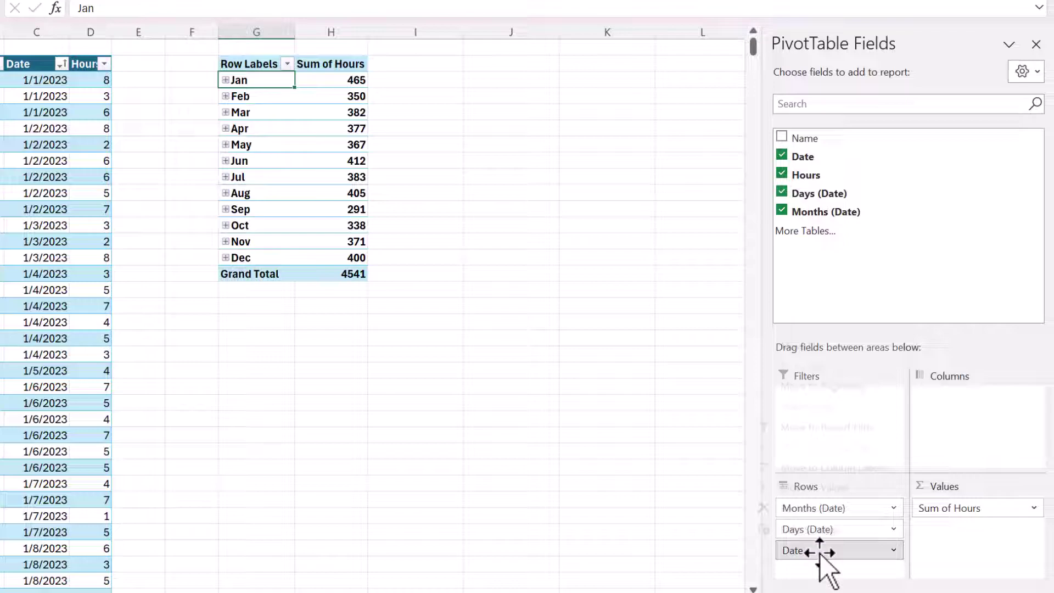
click(821, 550)
click(810, 508)
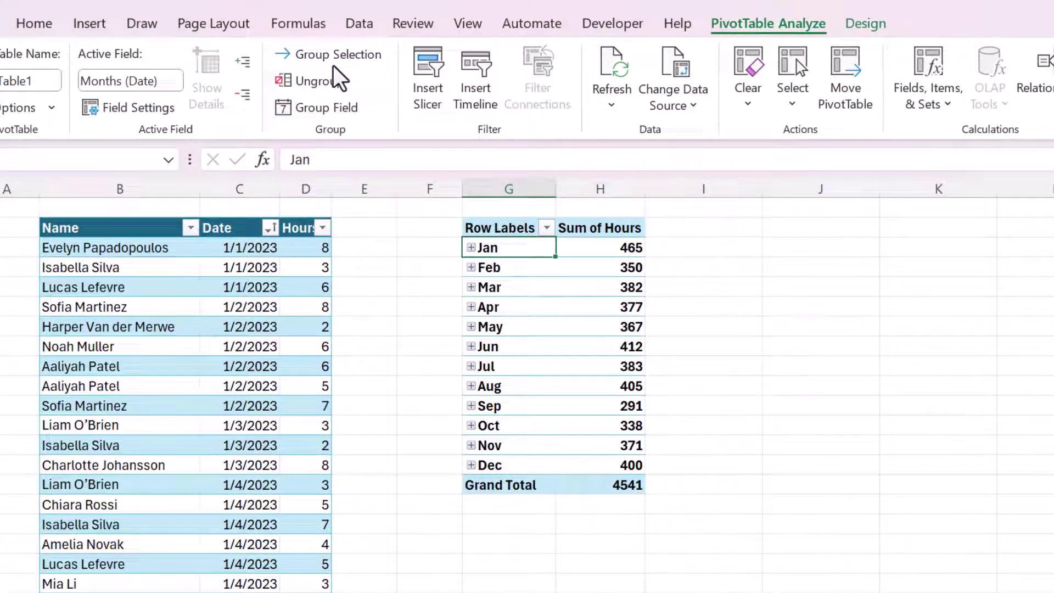
click(328, 57)
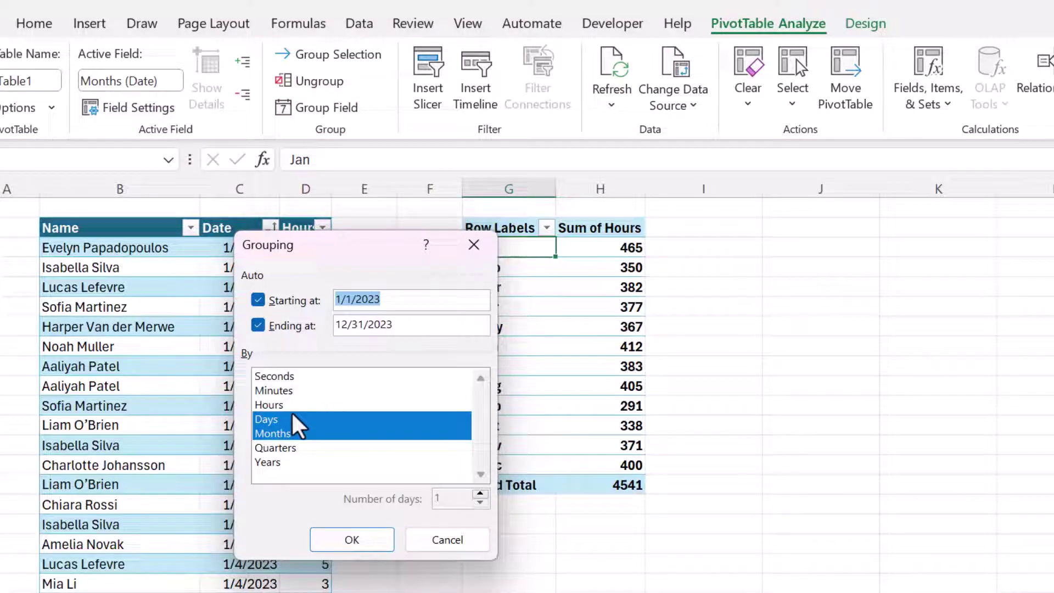
click(277, 420)
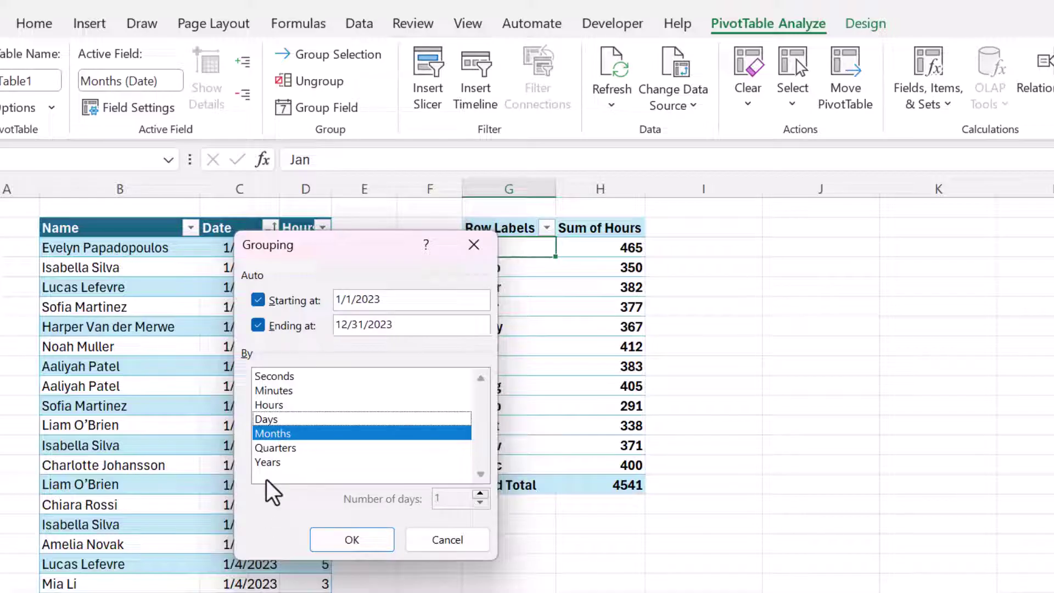
click(270, 464)
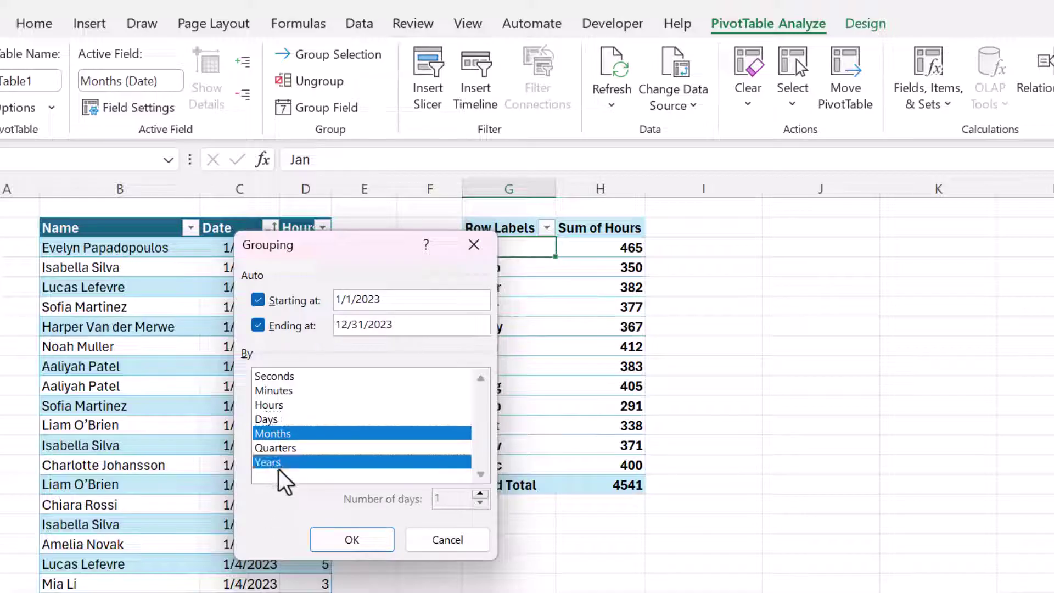
click(346, 541)
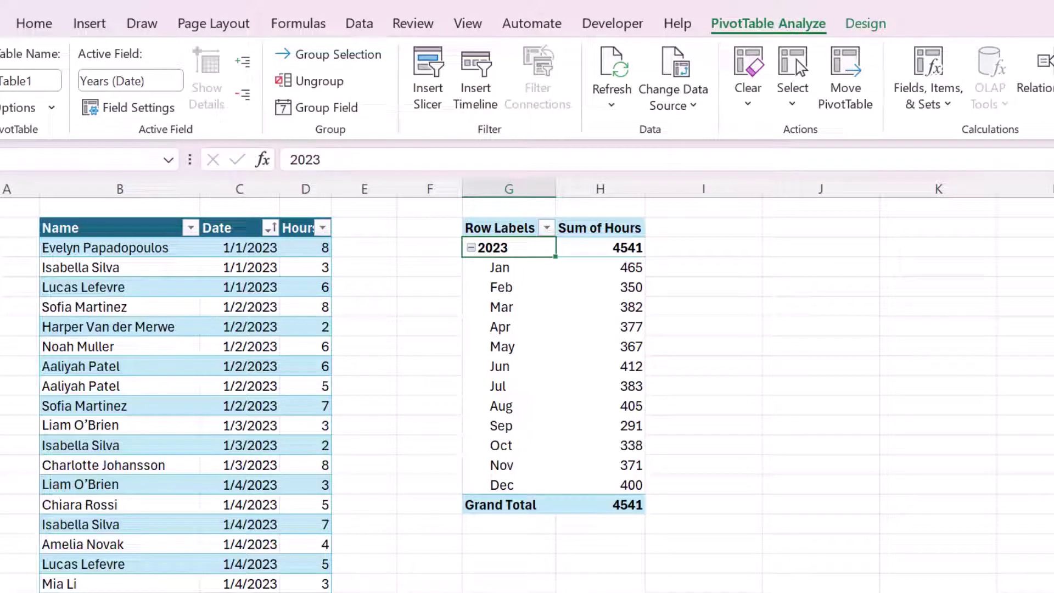
key(ctrl+z)
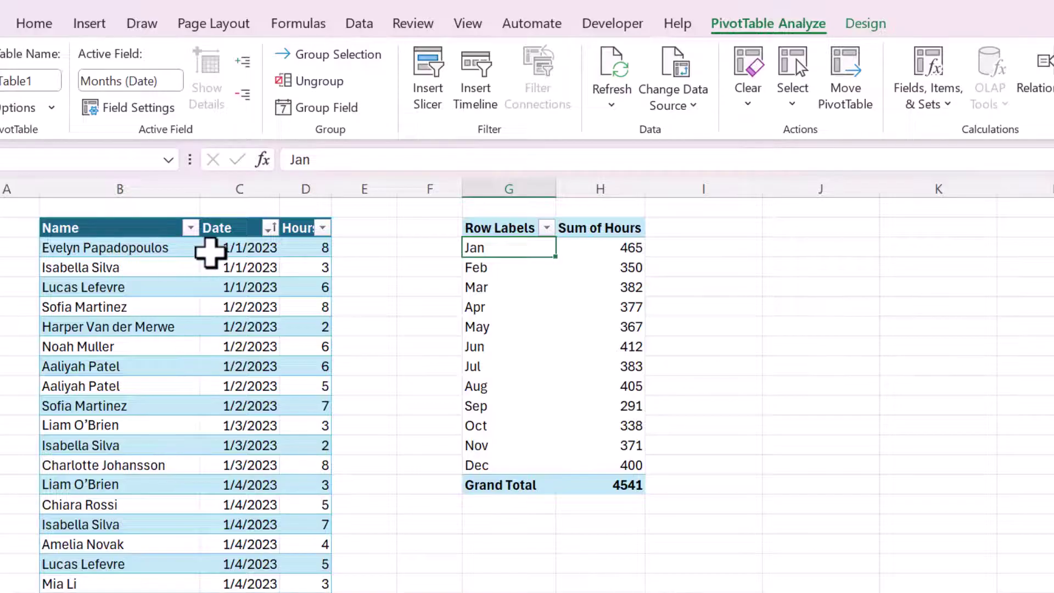
click(213, 251)
click(236, 287)
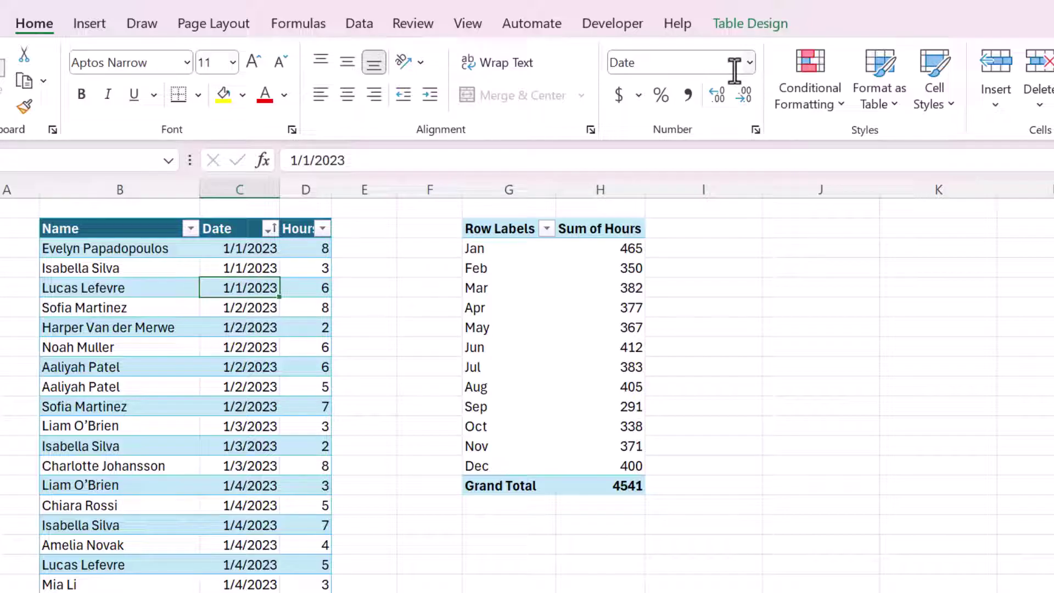
click(752, 58)
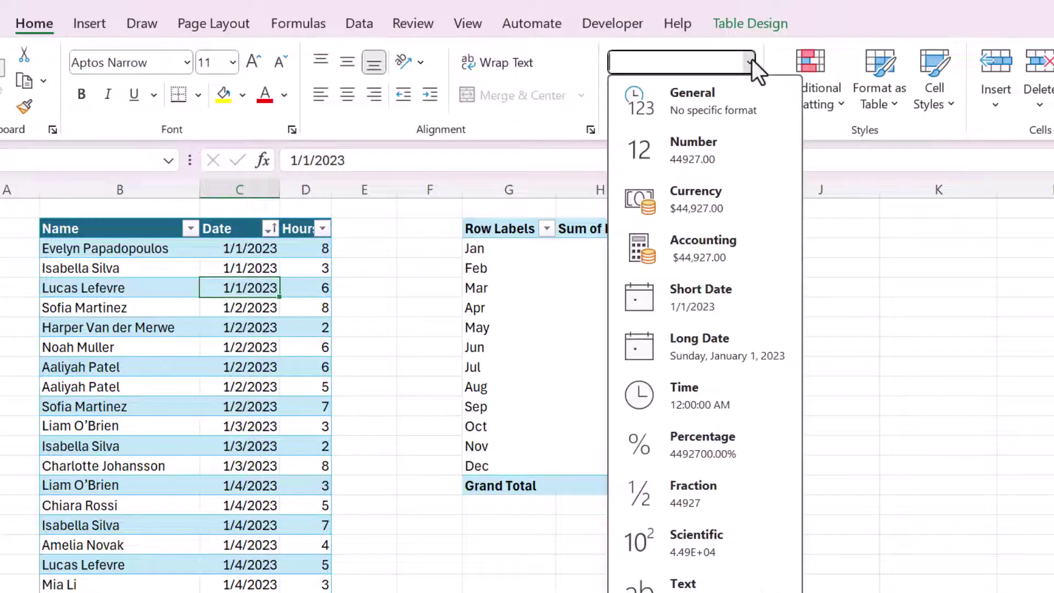
click(752, 58)
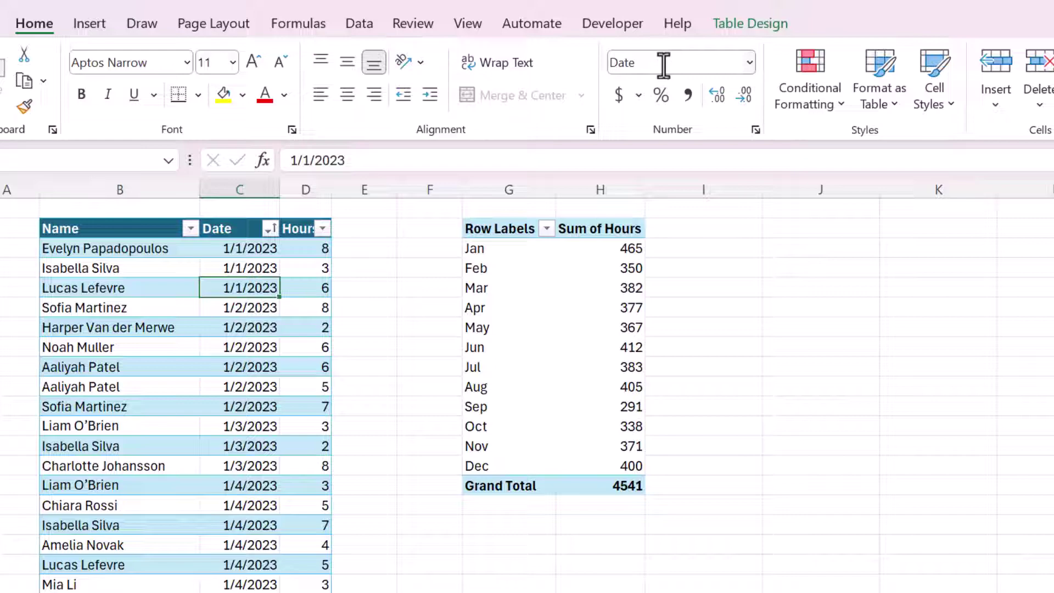
click(719, 21)
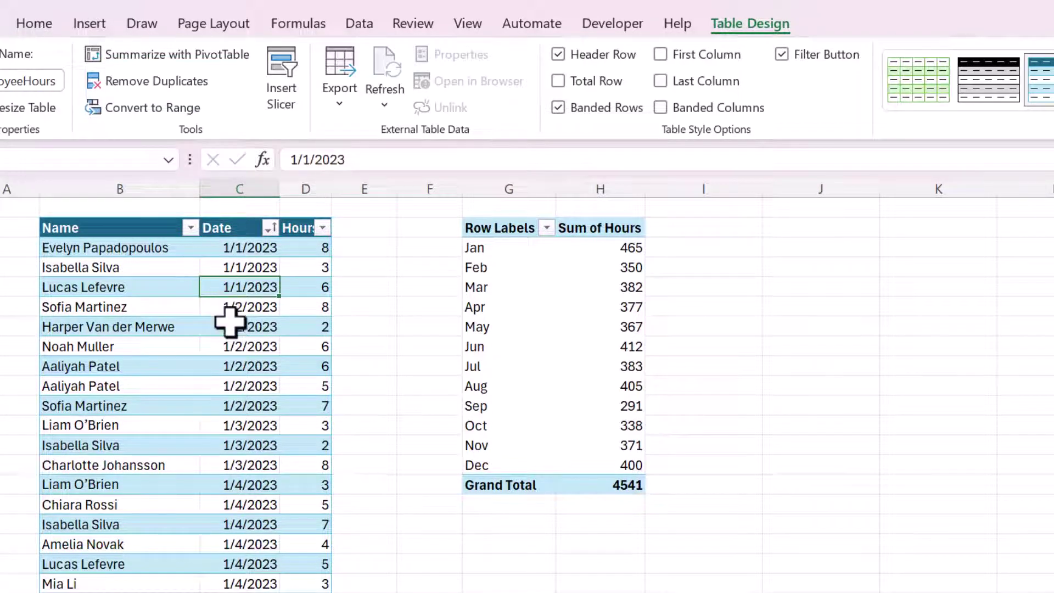
click(582, 326)
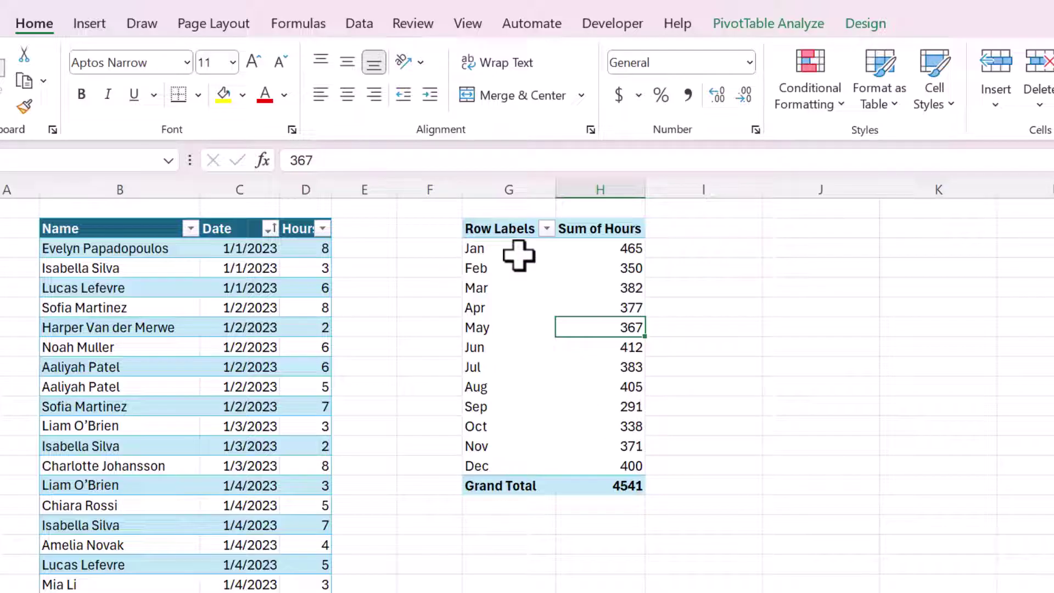
click(585, 254)
click(592, 273)
click(593, 301)
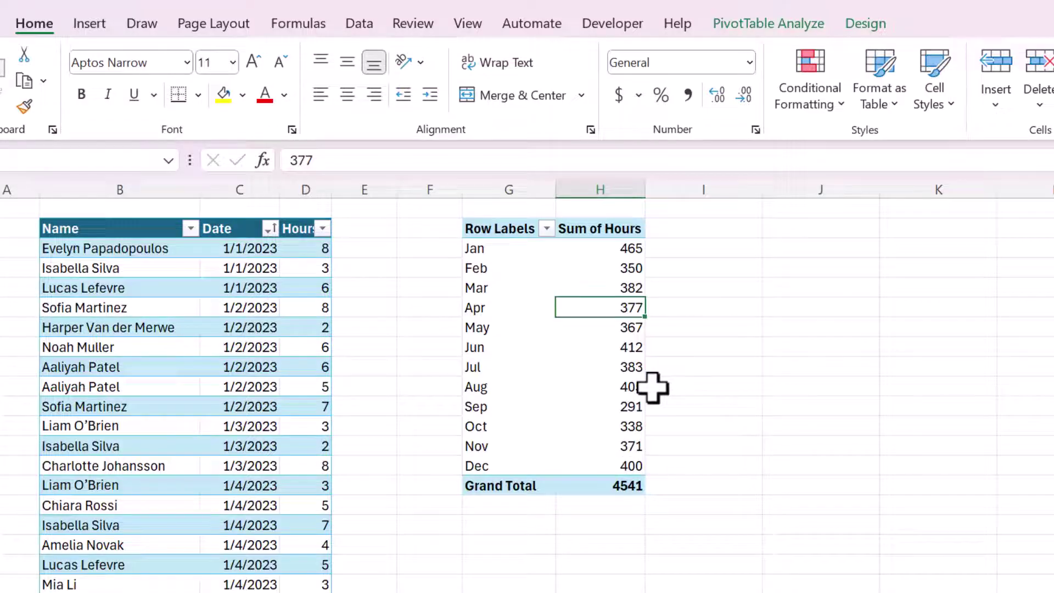
mouse_move(619, 361)
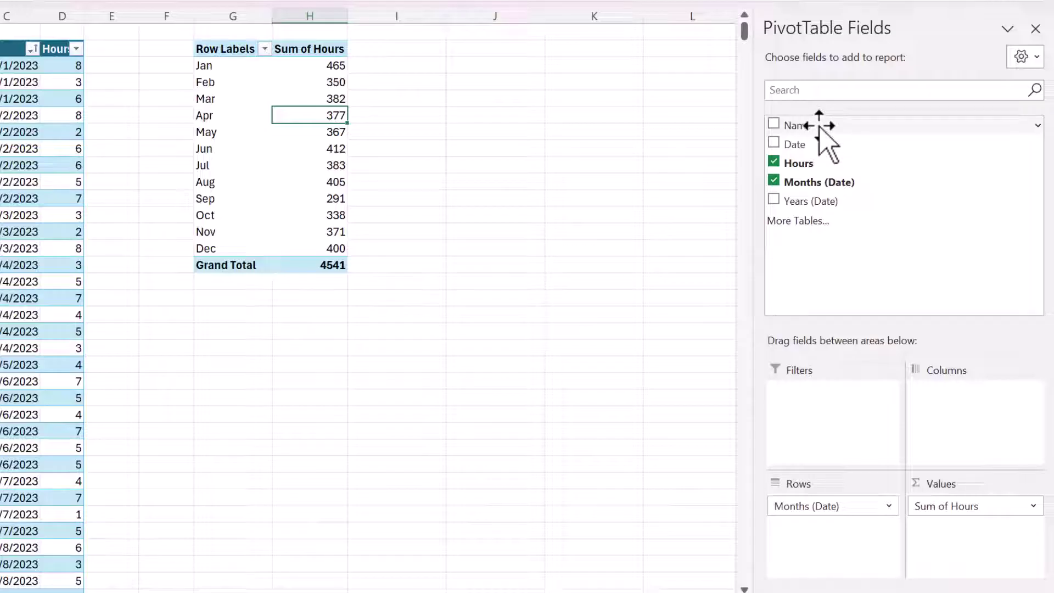
Add Name as a PivotTable filter and filter to a single employee
drag(816, 126, 838, 397)
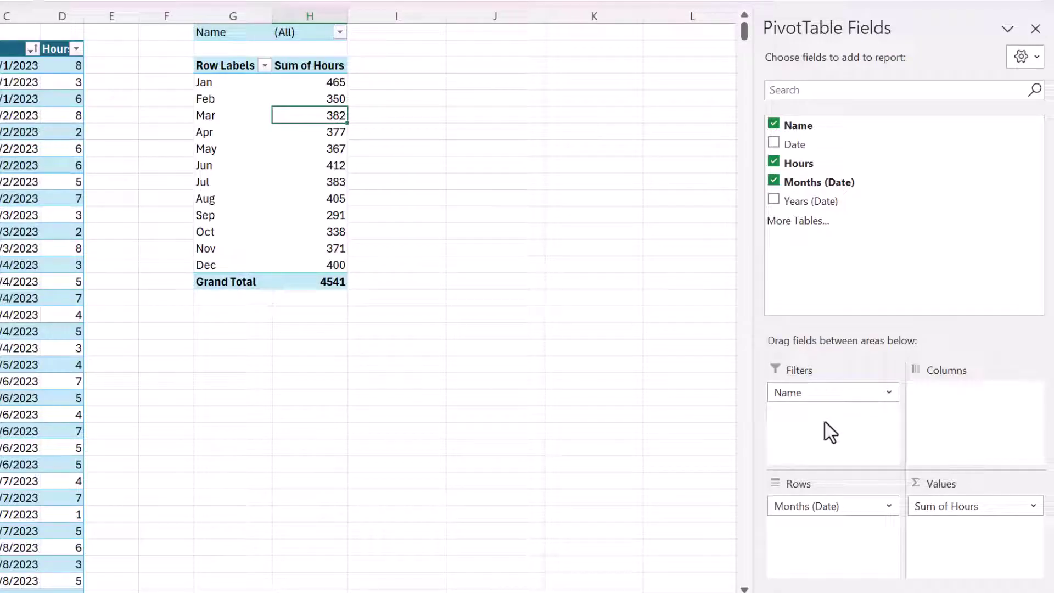
click(341, 31)
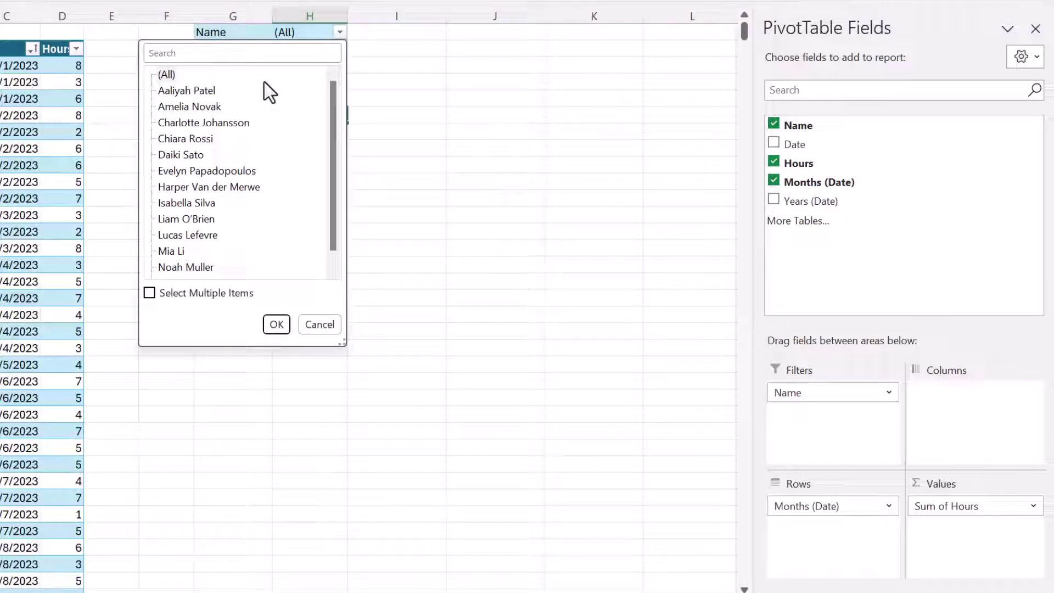
click(179, 160)
click(276, 324)
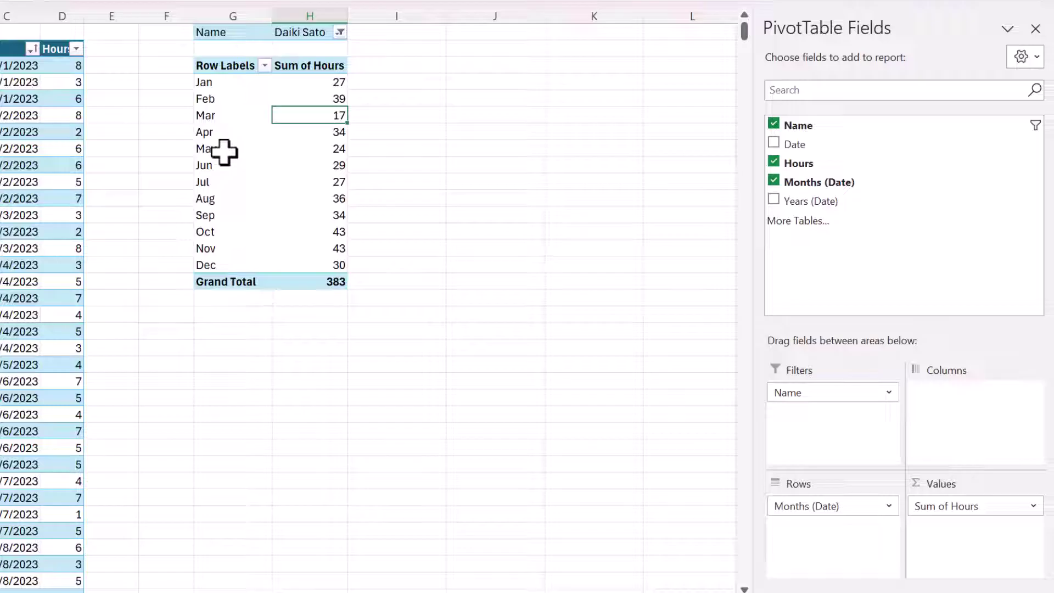
Widen the Name filter to four selected employees, for a 1442 Grand Total
click(340, 32)
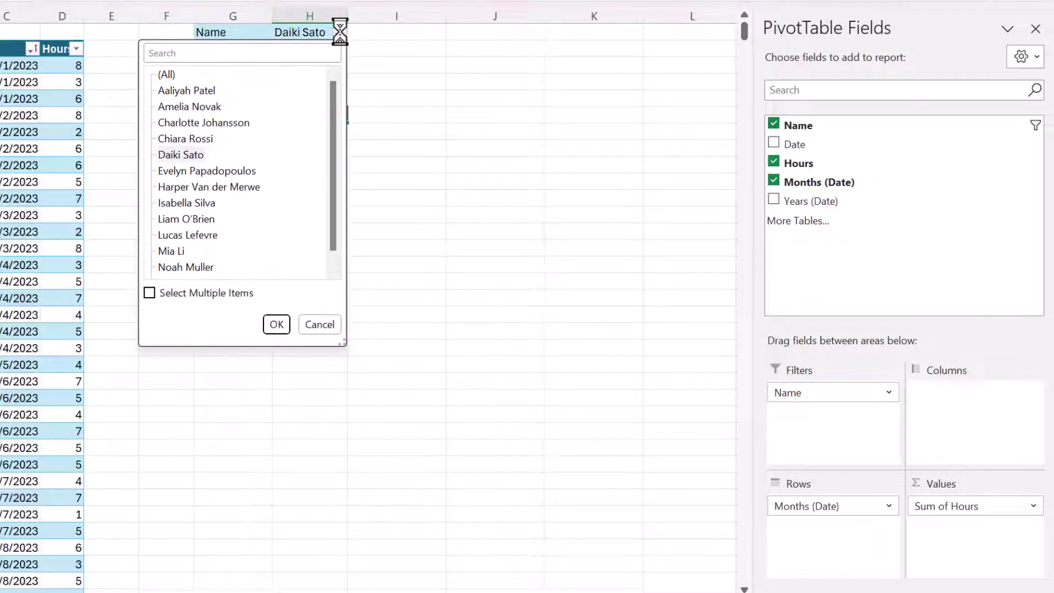
click(150, 293)
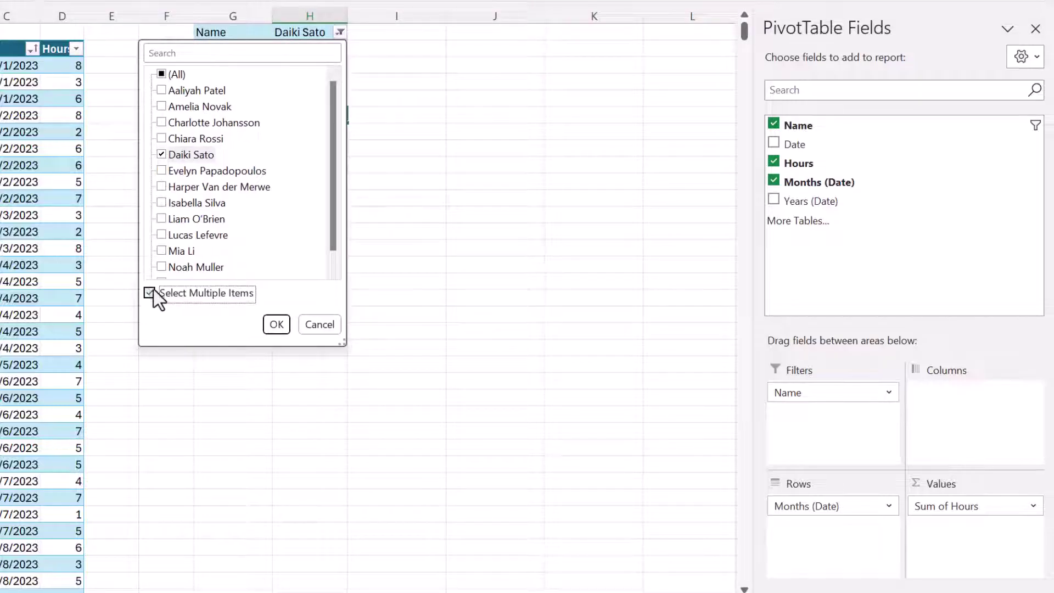
click(164, 203)
click(166, 219)
click(165, 234)
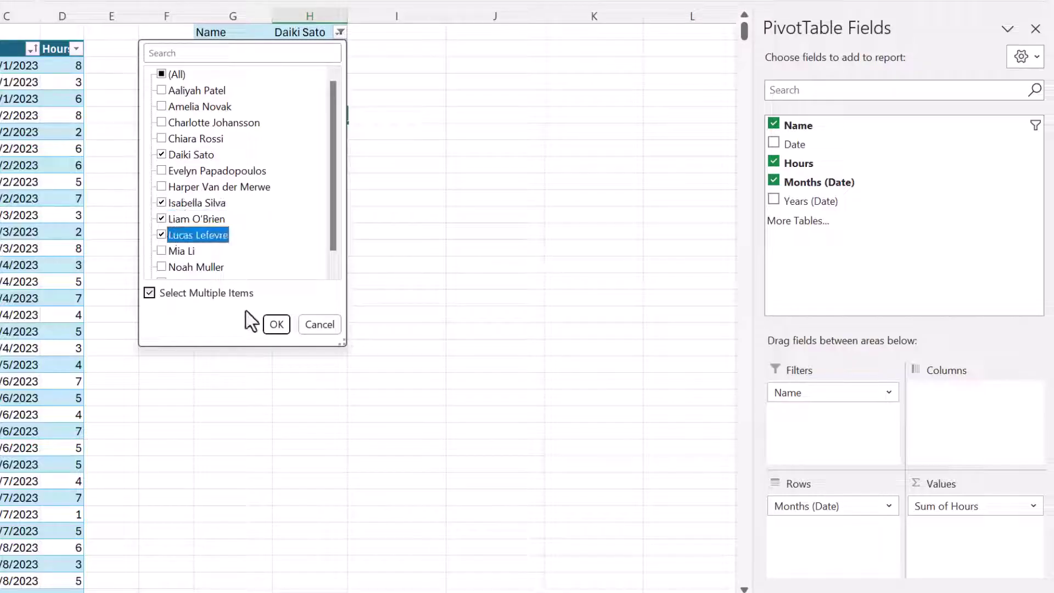
click(275, 324)
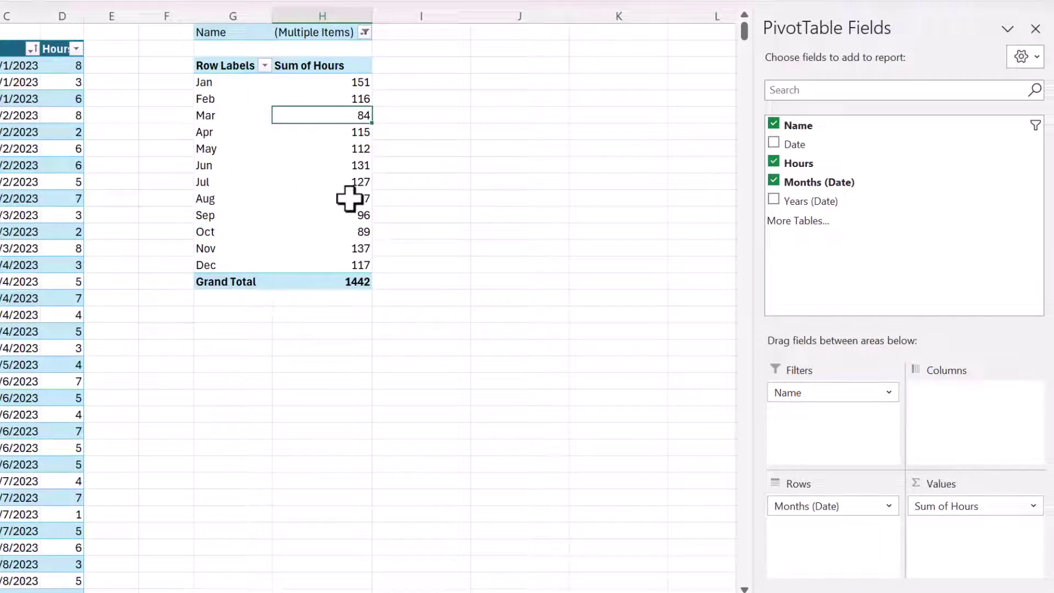
click(364, 32)
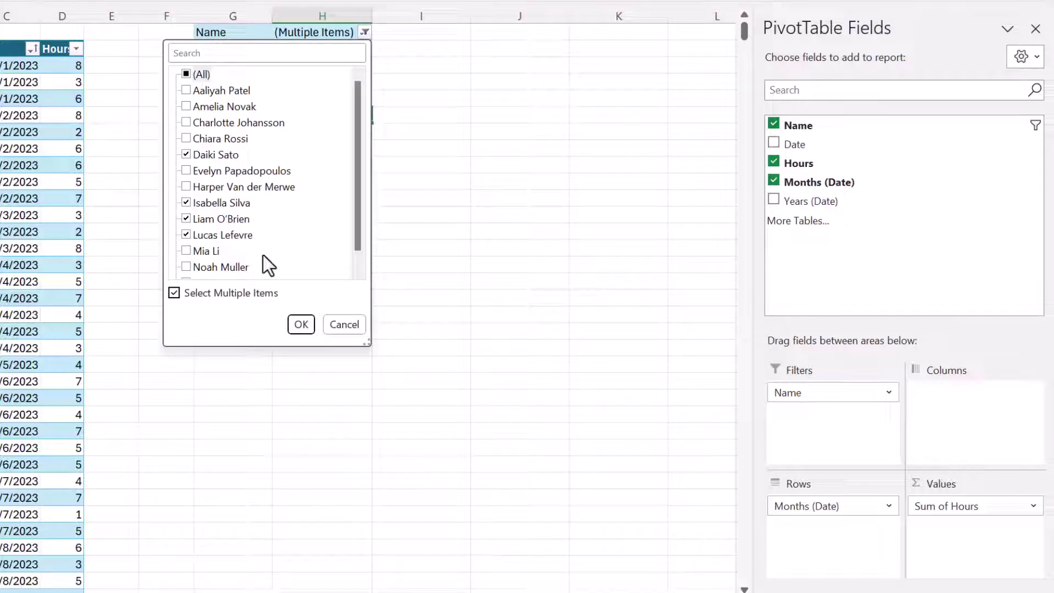
click(343, 326)
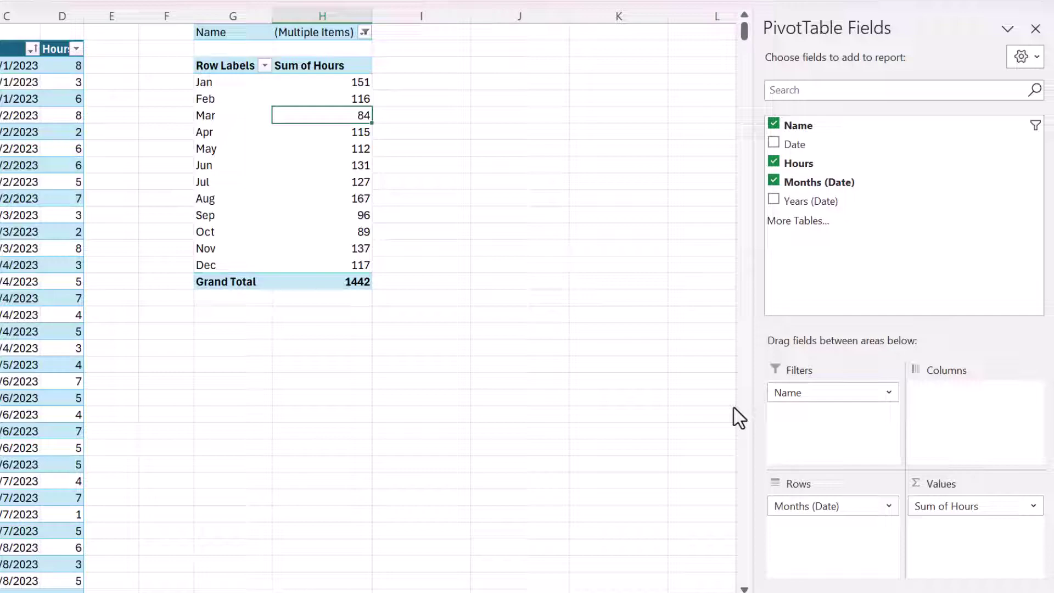
Reset the Name filter to (All), restoring 4541, and narrow columns F and I
drag(796, 387, 229, 33)
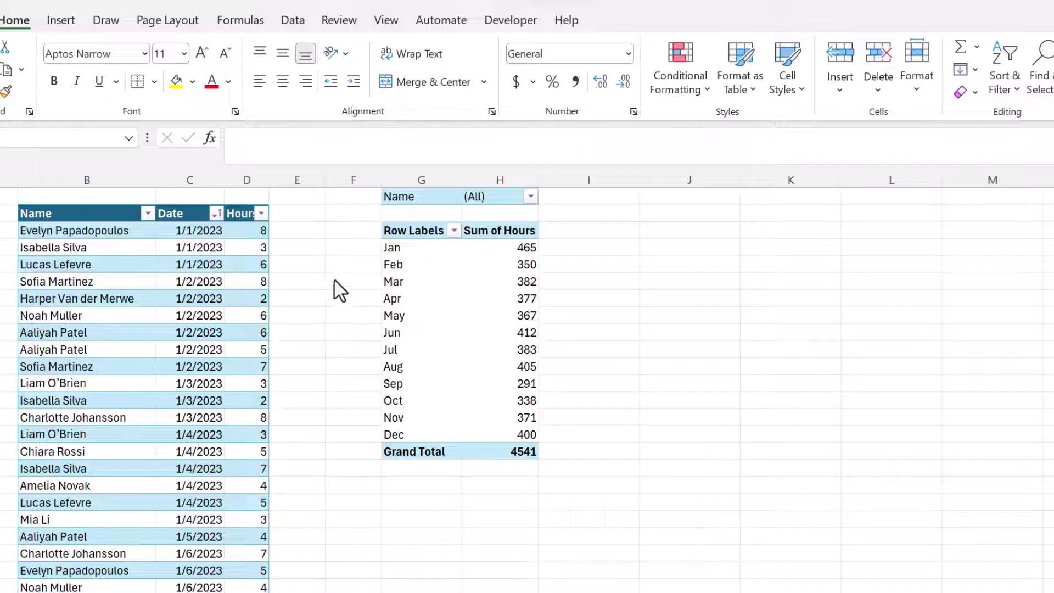
mouse_move(318, 174)
mouse_down()
mouse_move(306, 175)
mouse_move(332, 181)
mouse_up()
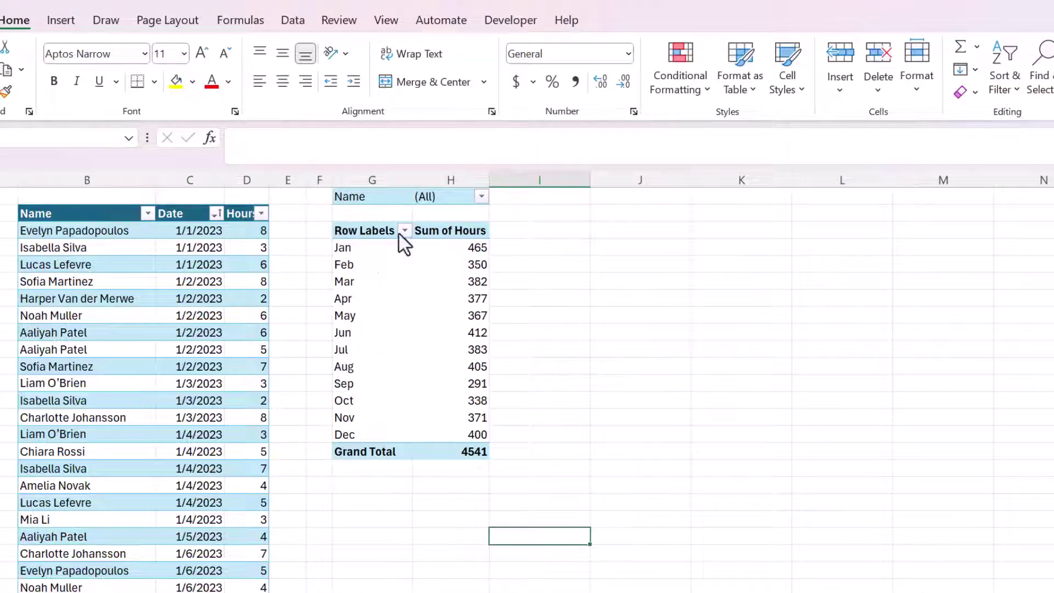
drag(590, 183, 522, 205)
click(609, 245)
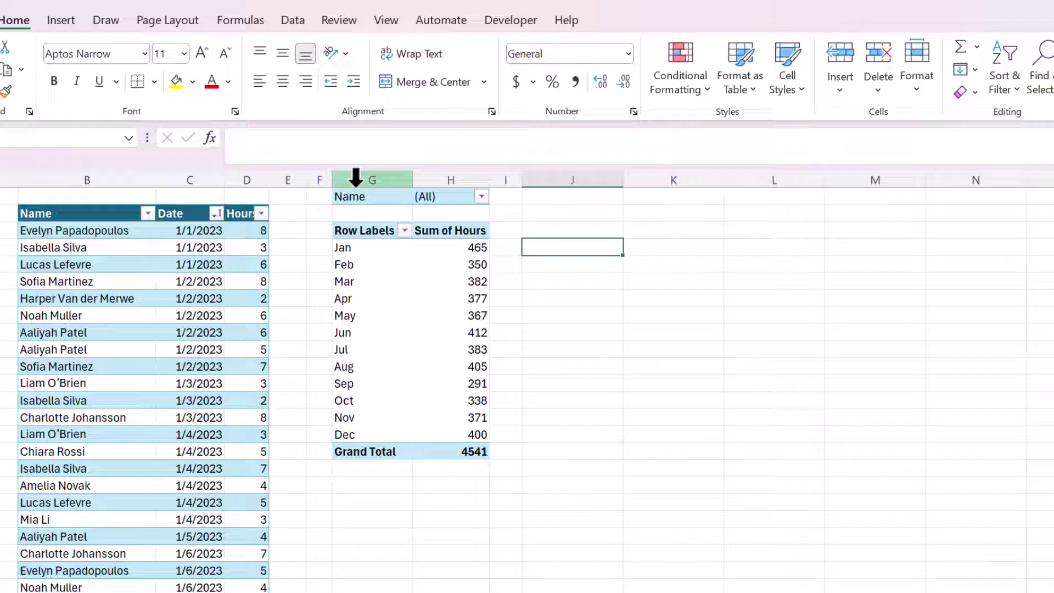
Insert a new table column E headed Month and widen columns D and E
right_click(297, 170)
click(337, 354)
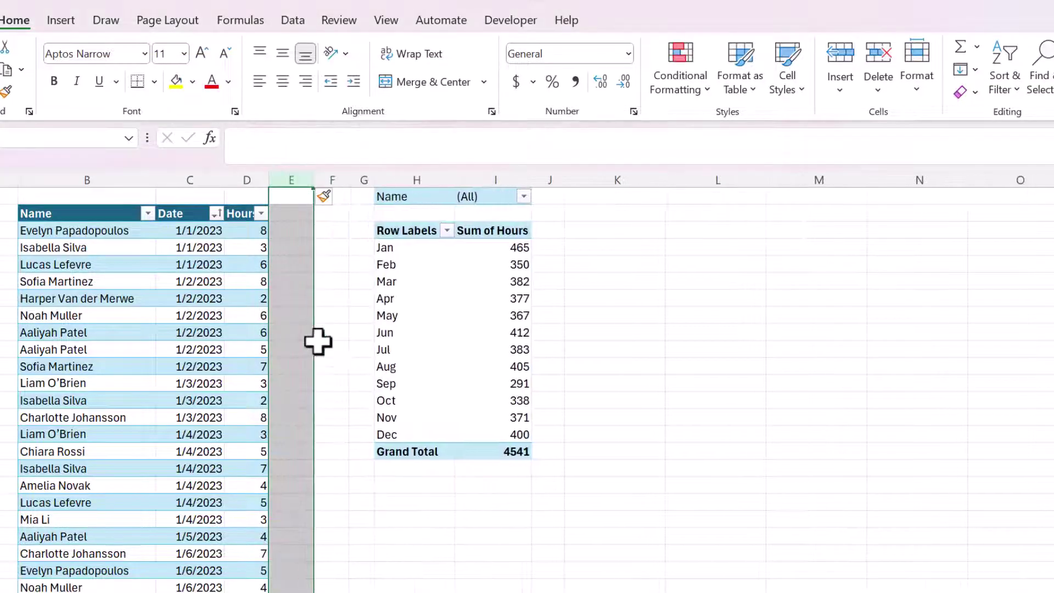
click(294, 247)
click(301, 216)
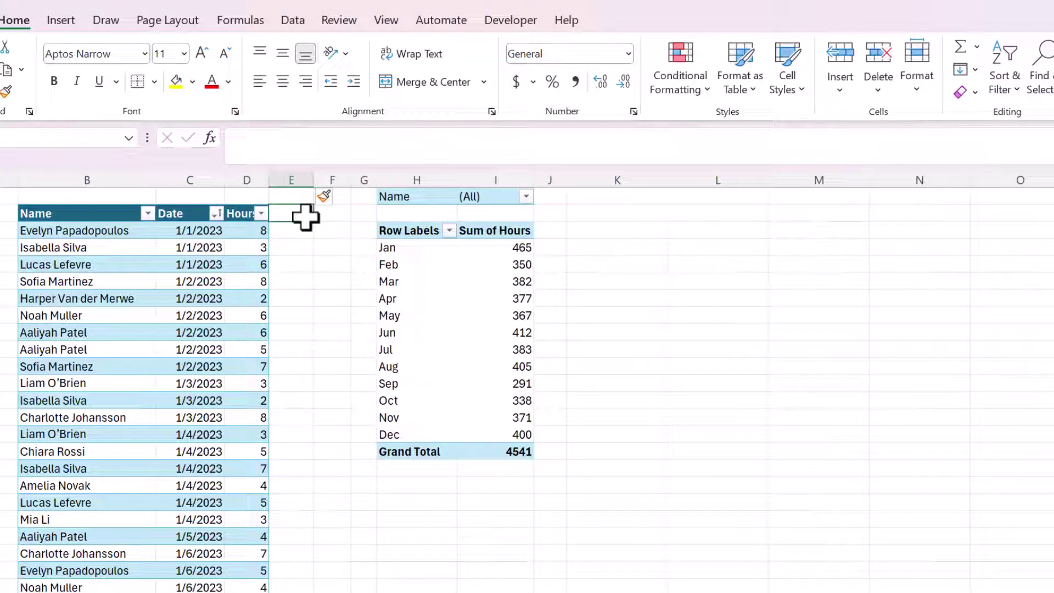
text(Month)
key(Return)
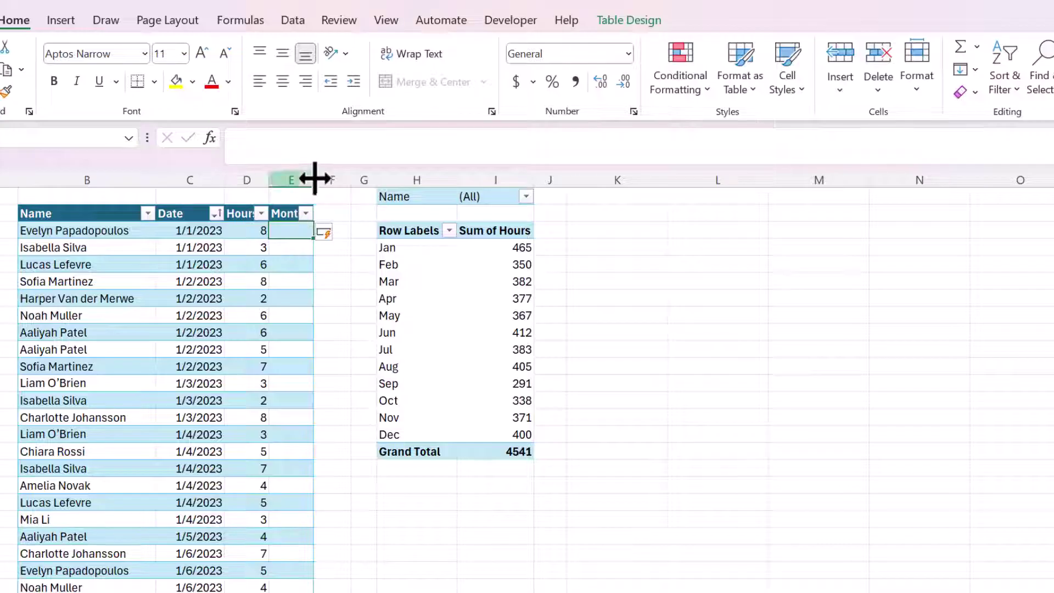
drag(315, 176, 335, 179)
drag(270, 181, 285, 183)
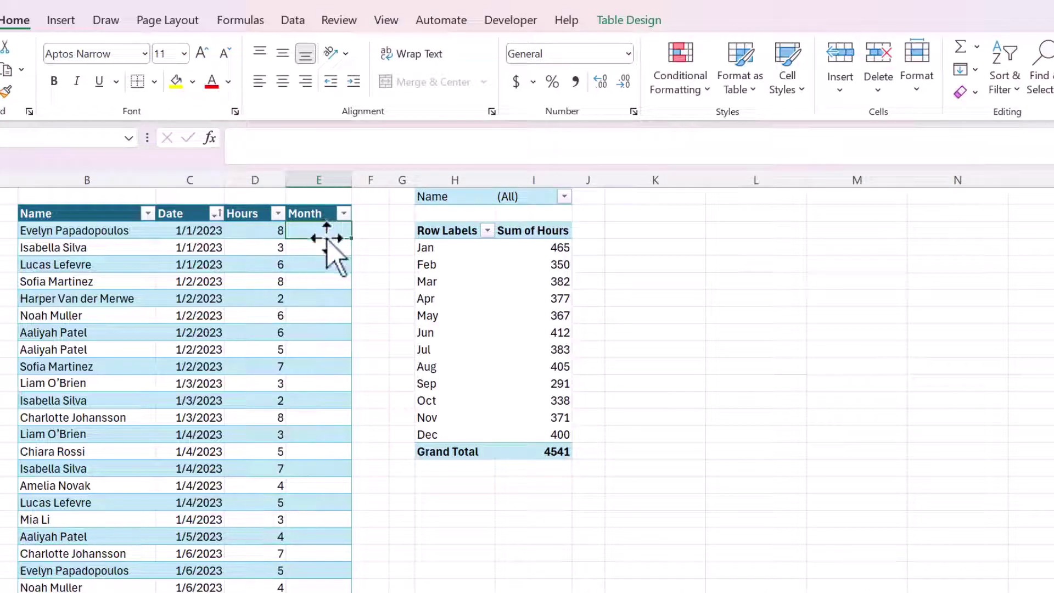
text(=TEX)
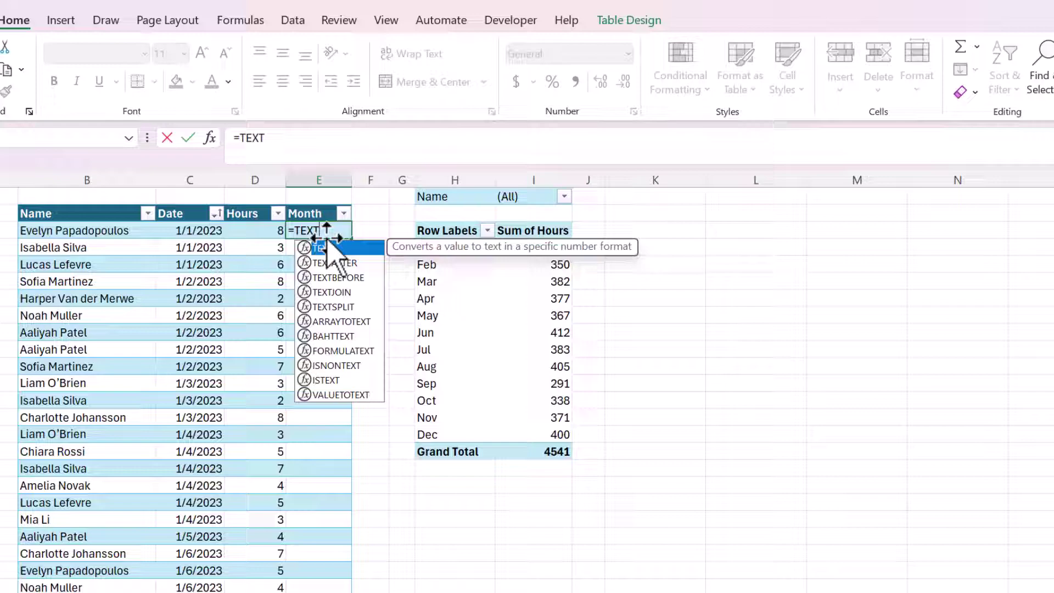
text(T)
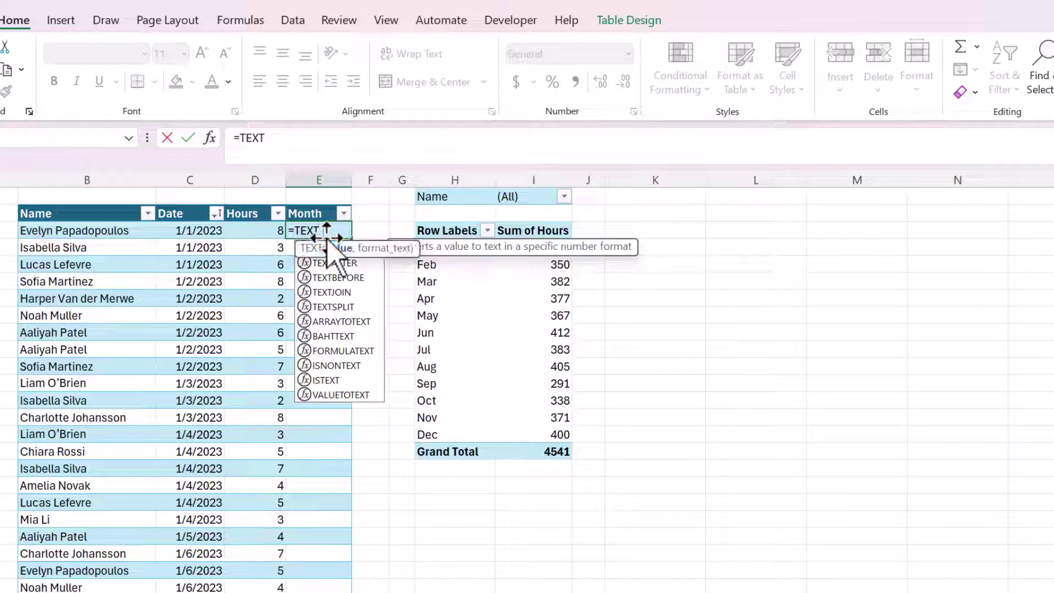
text(()
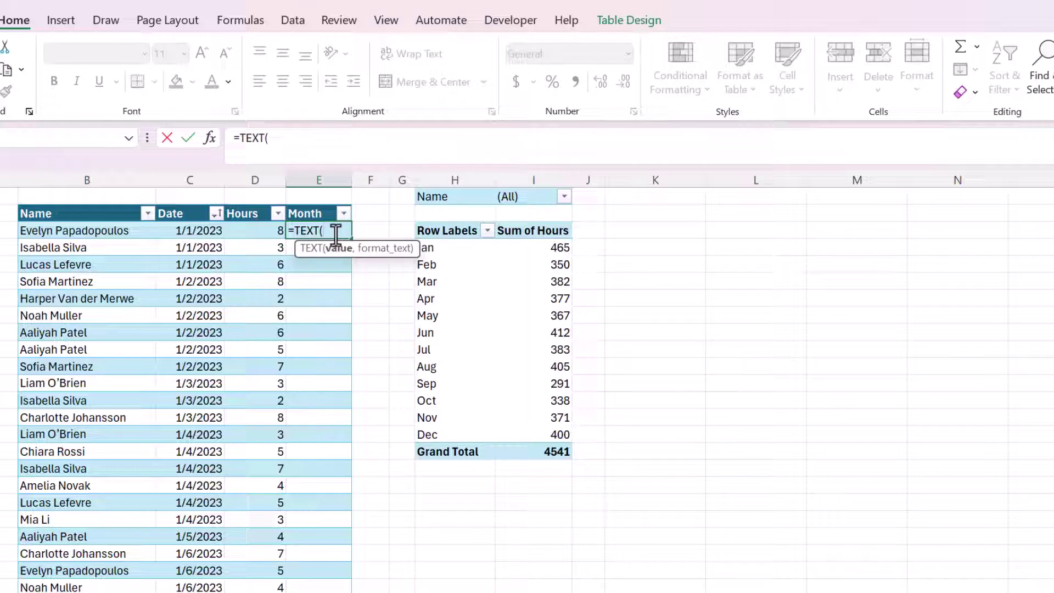
click(193, 231)
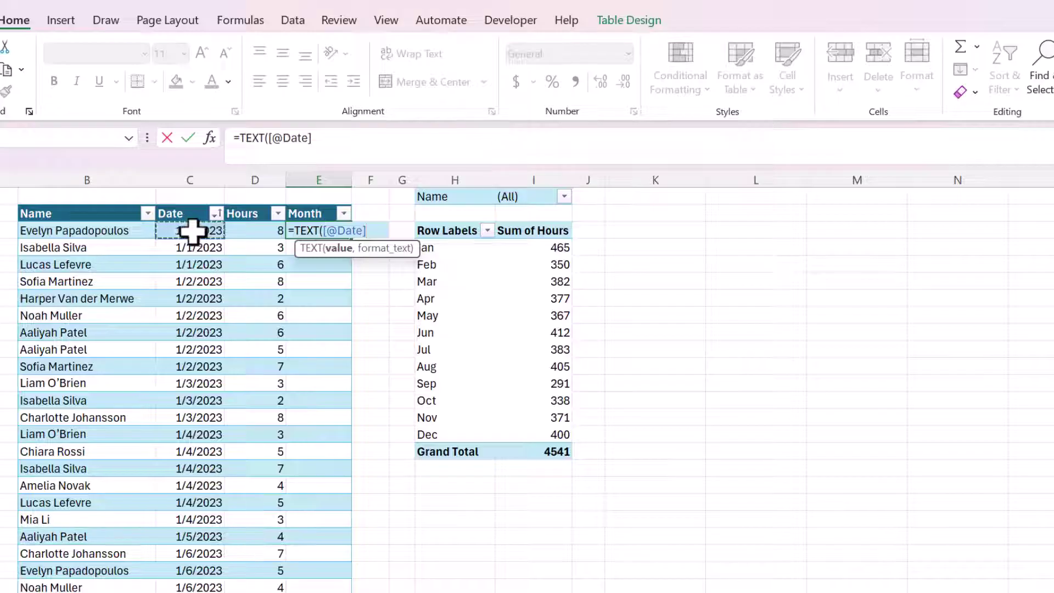
text(,;)
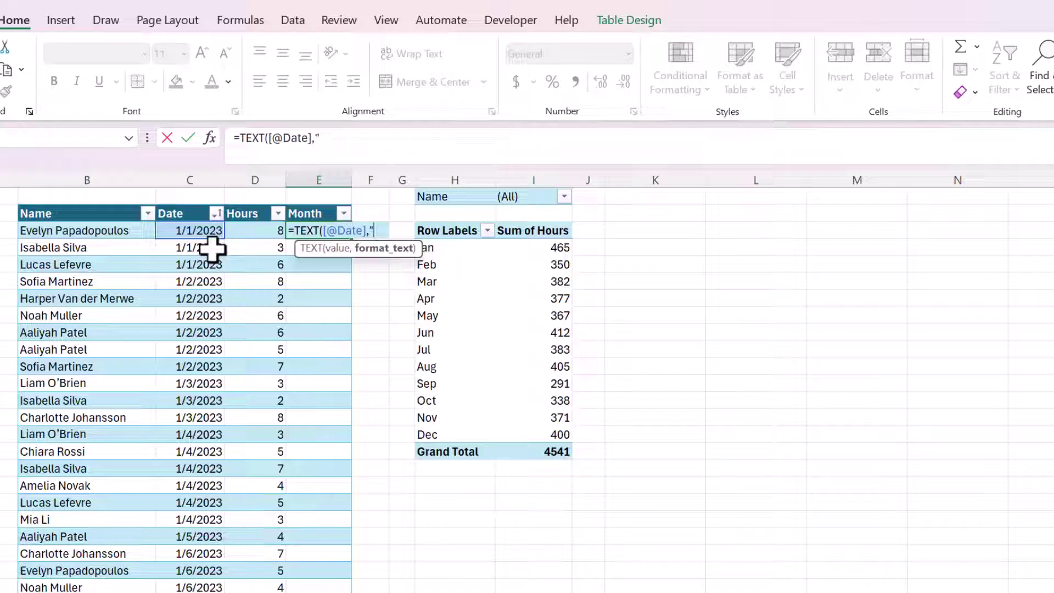
text(mmm)
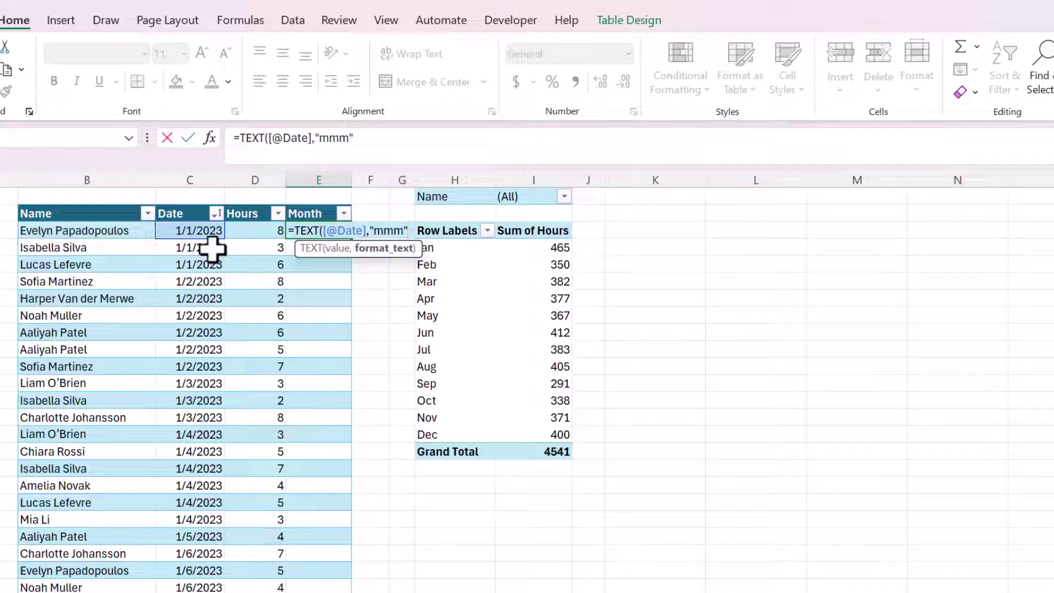
key(Return)
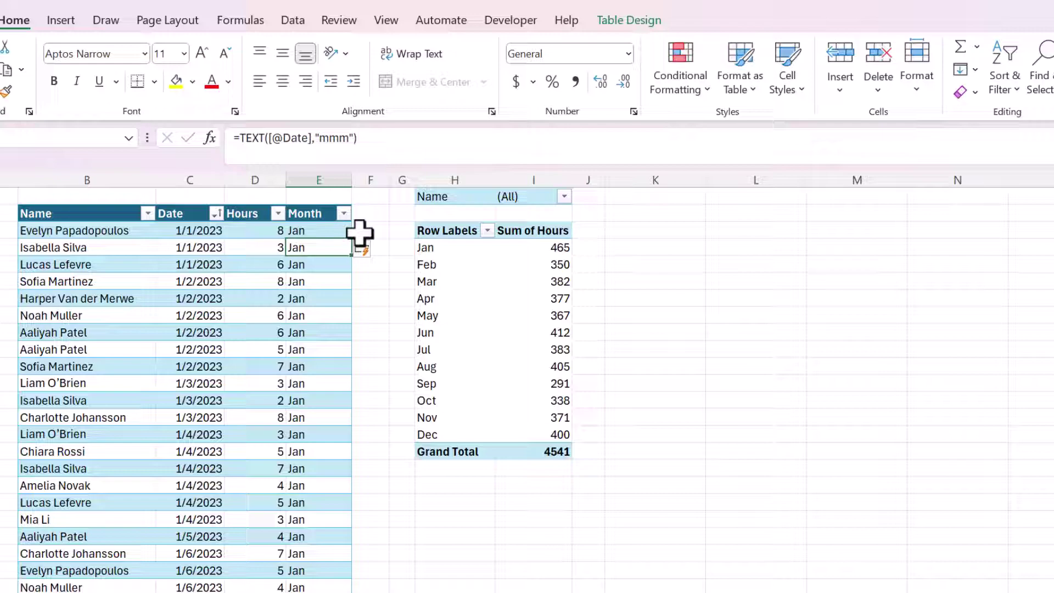
drag(359, 183, 378, 182)
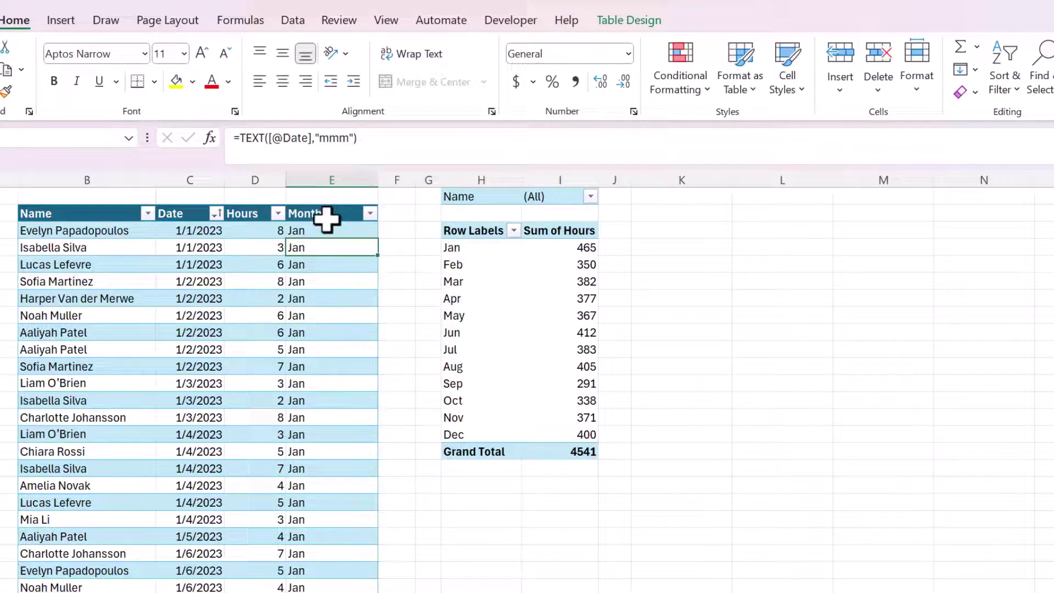
scroll(355, 518, down, 20)
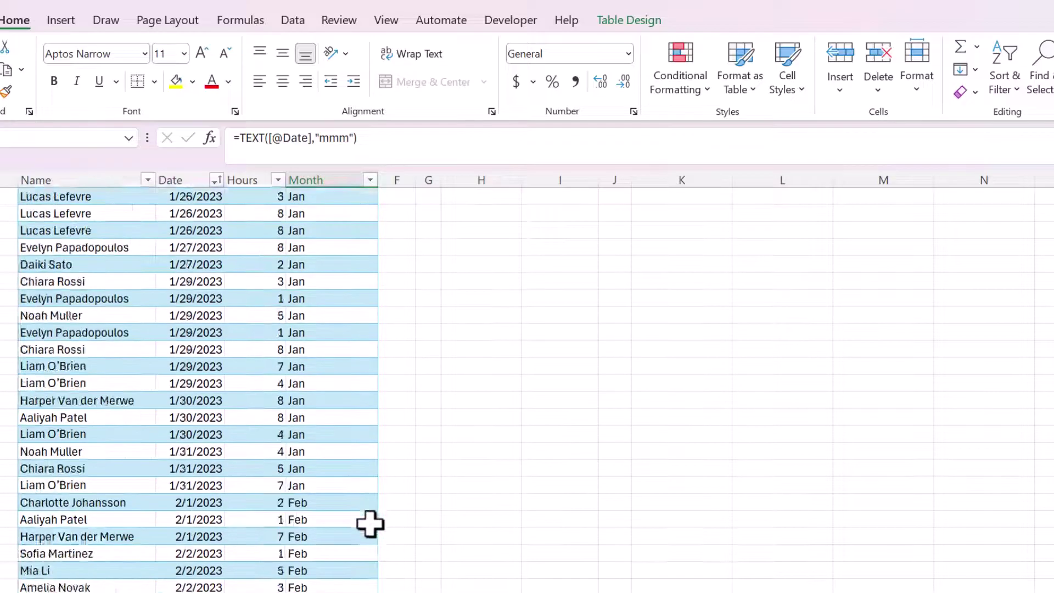
scroll(407, 475, up, 20)
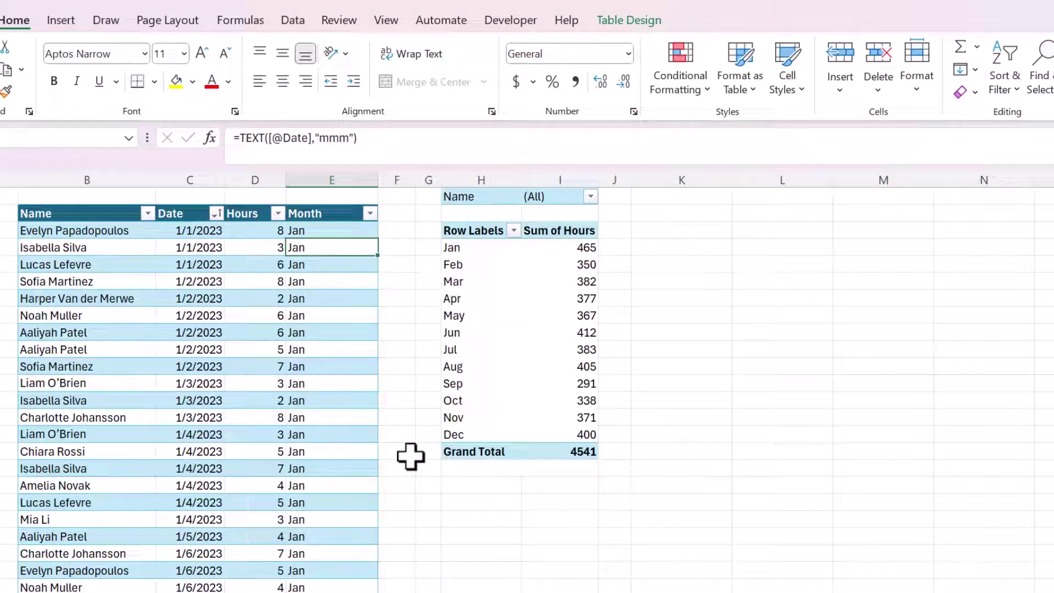
Change the Month formula's format from "mmm" to "mmmm" to show names like January
click(334, 228)
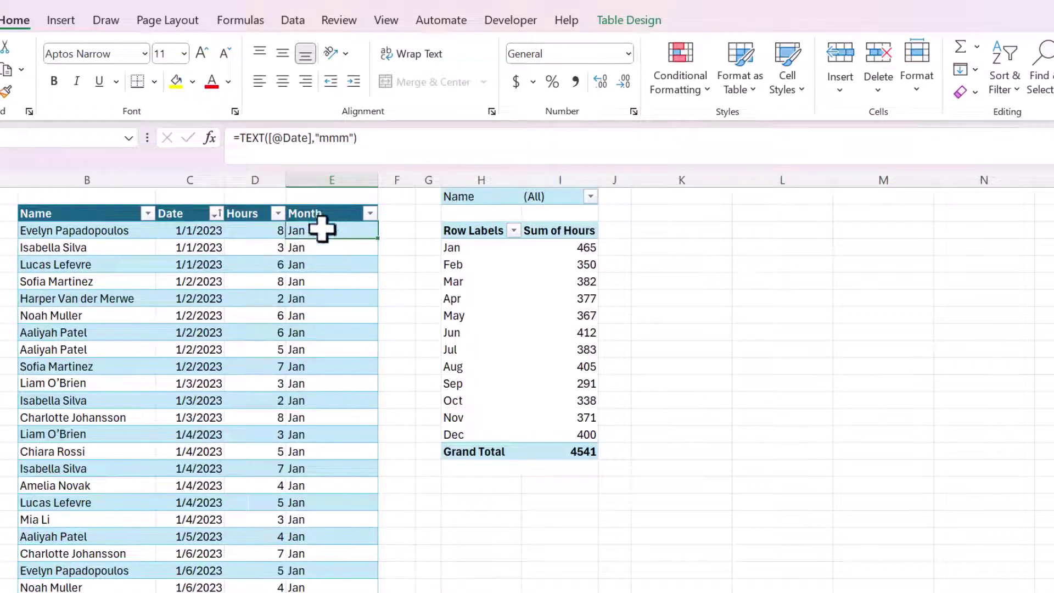
click(347, 138)
double_click(323, 229)
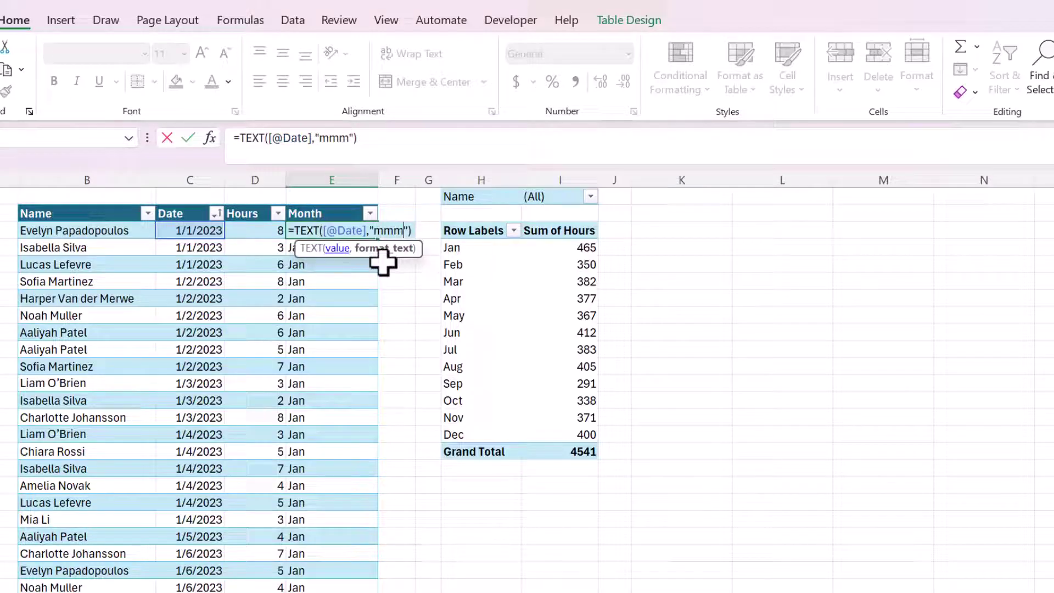
text(m)
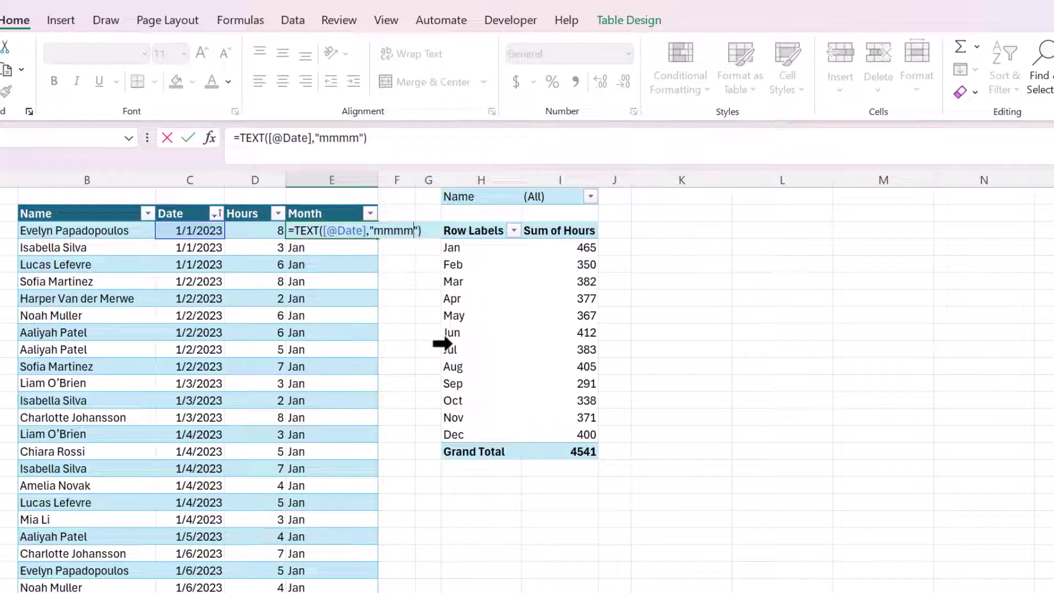
key(Return)
scroll(404, 309, down, 5)
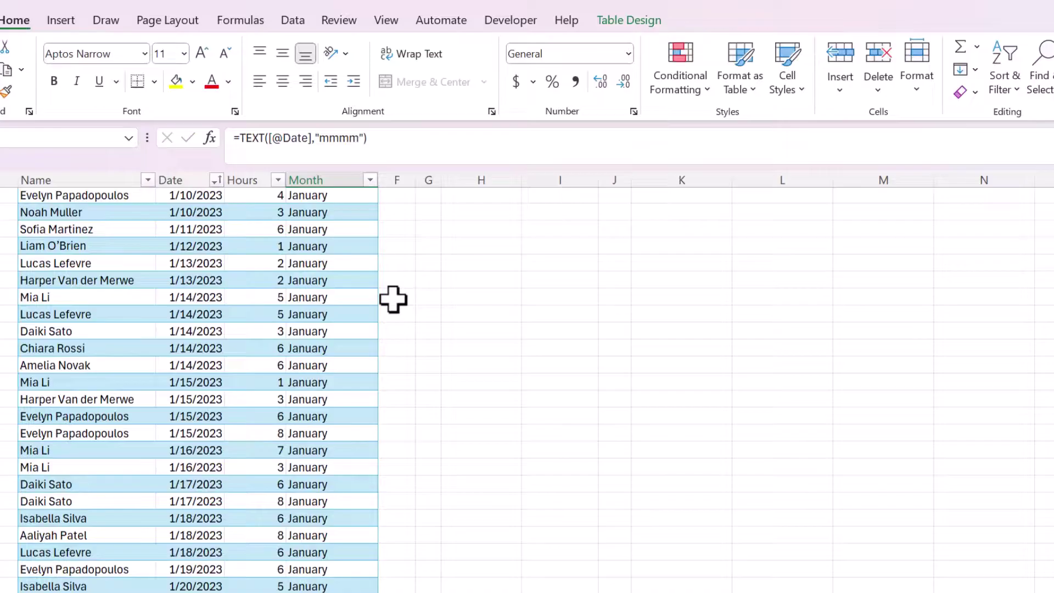
scroll(393, 299, down, 20)
scroll(404, 383, up, 19)
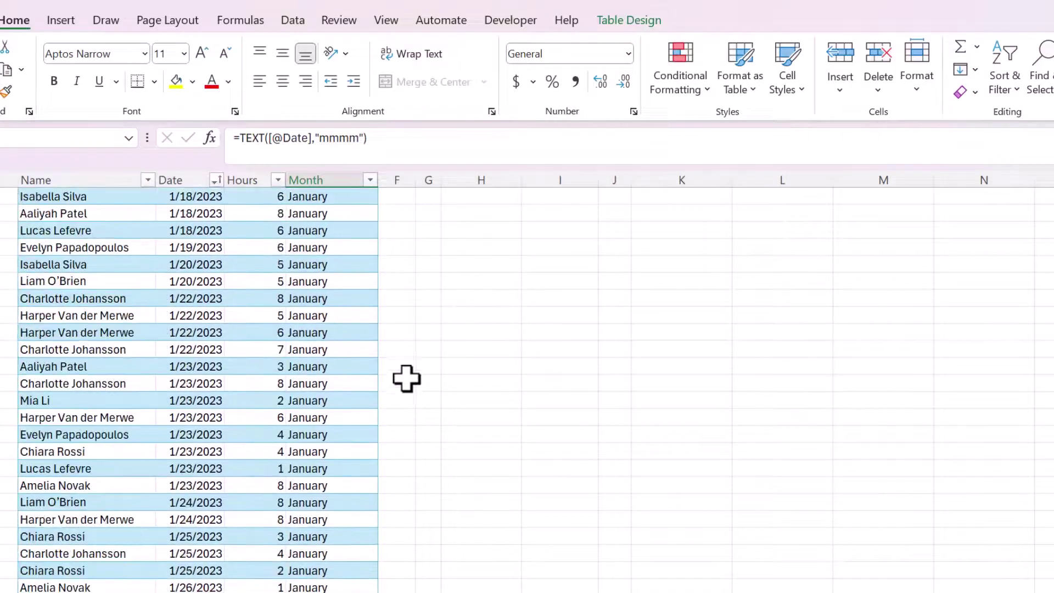
scroll(406, 378, up, 15)
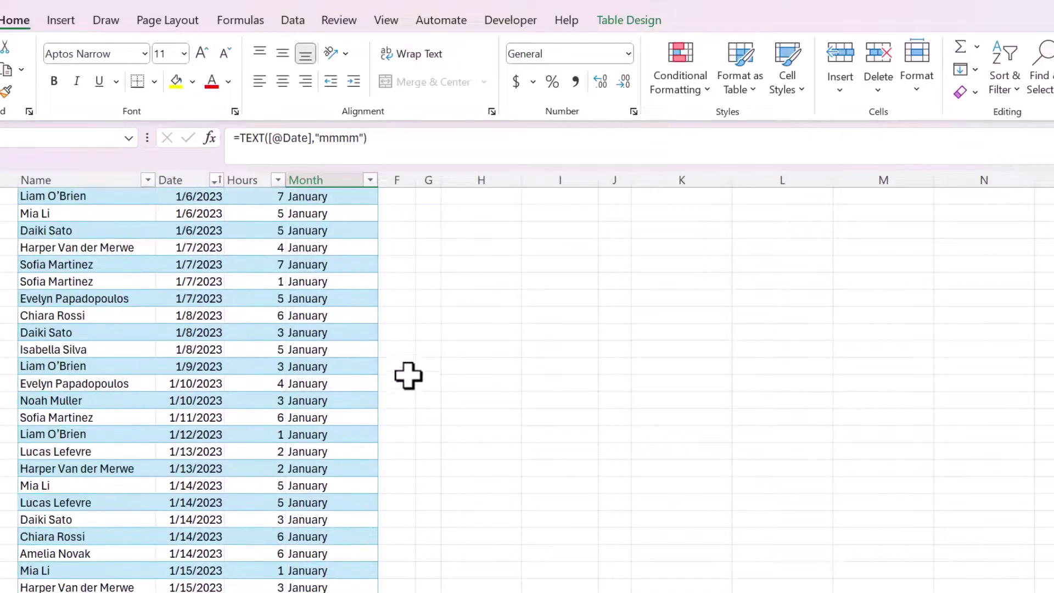
click(681, 247)
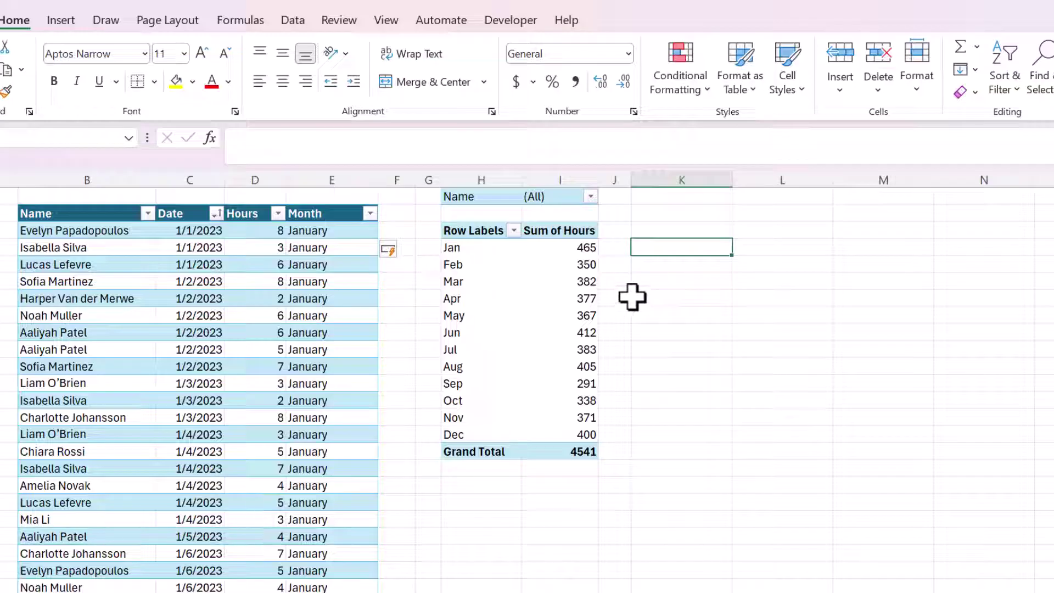
Enter January and February in K4:K5, AutoFill through December, and narrow column K
click(454, 246)
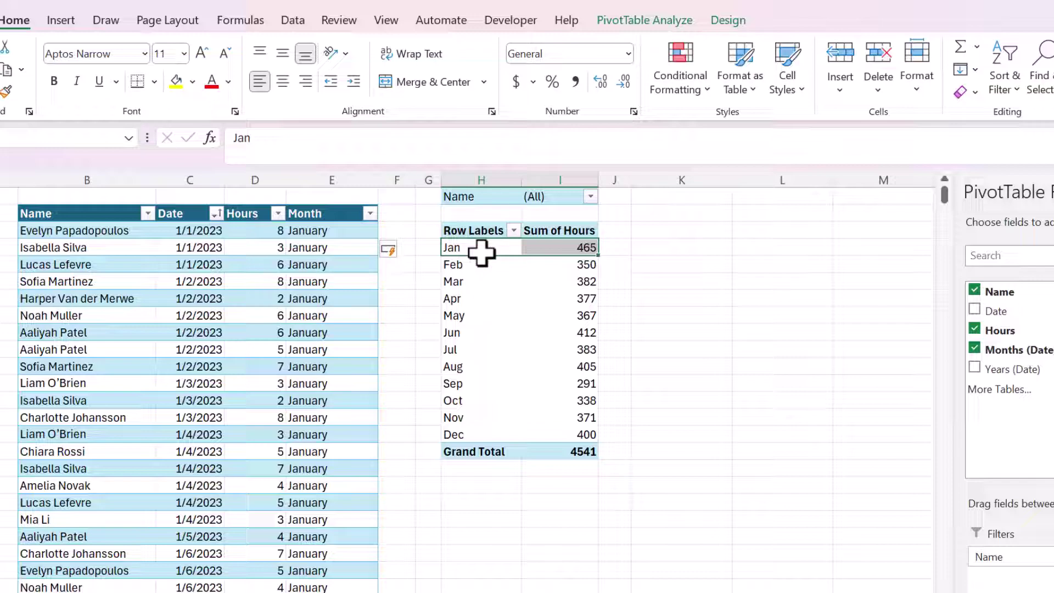
click(695, 233)
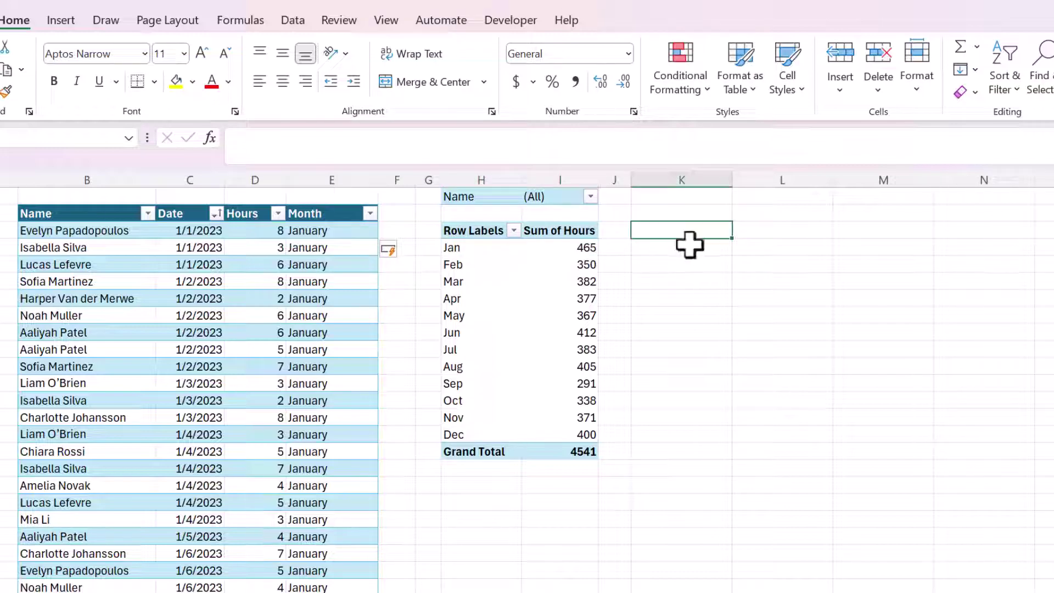
click(689, 245)
text(Janu)
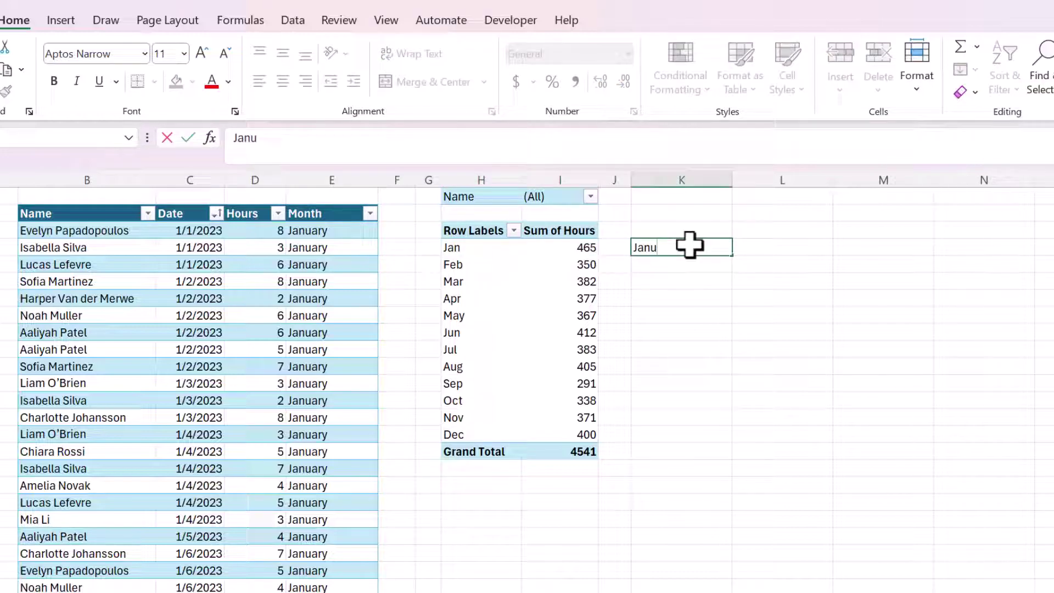
text(ar)
key(Return)
text(Fe)
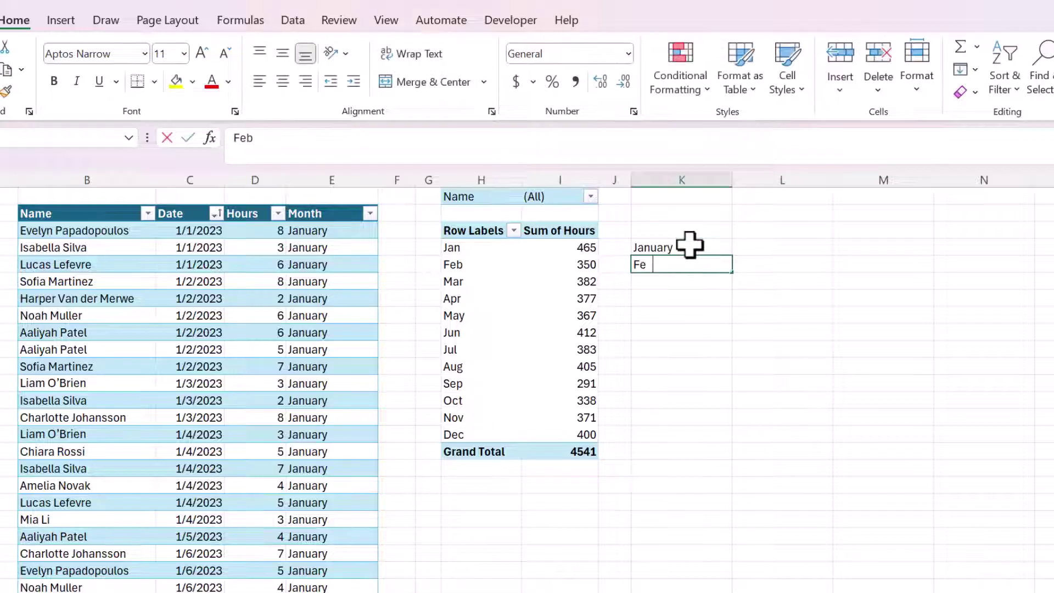
text(bruary)
key(Return)
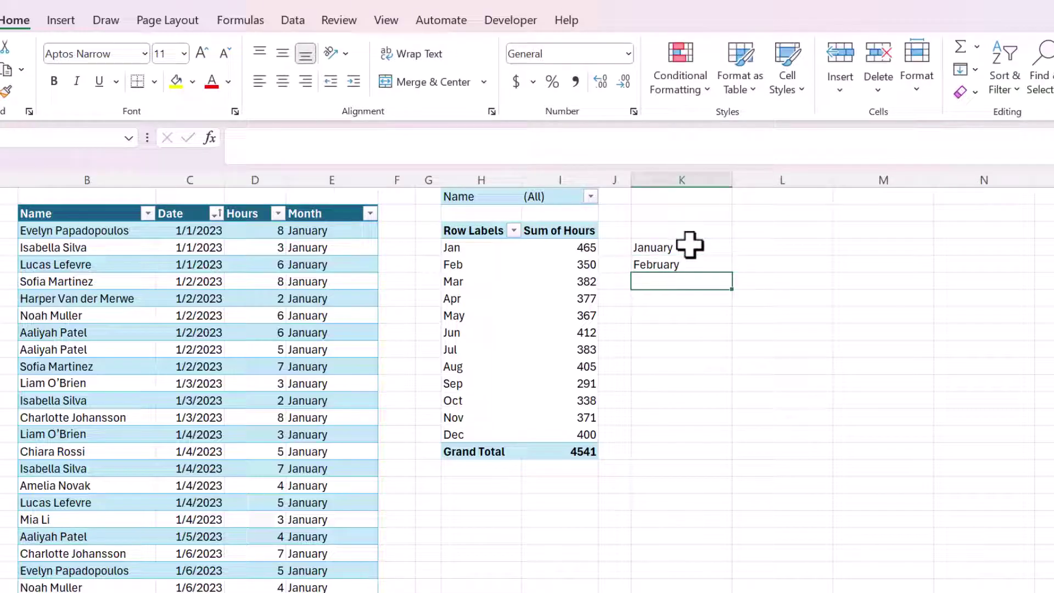
drag(690, 244, 733, 439)
click(769, 269)
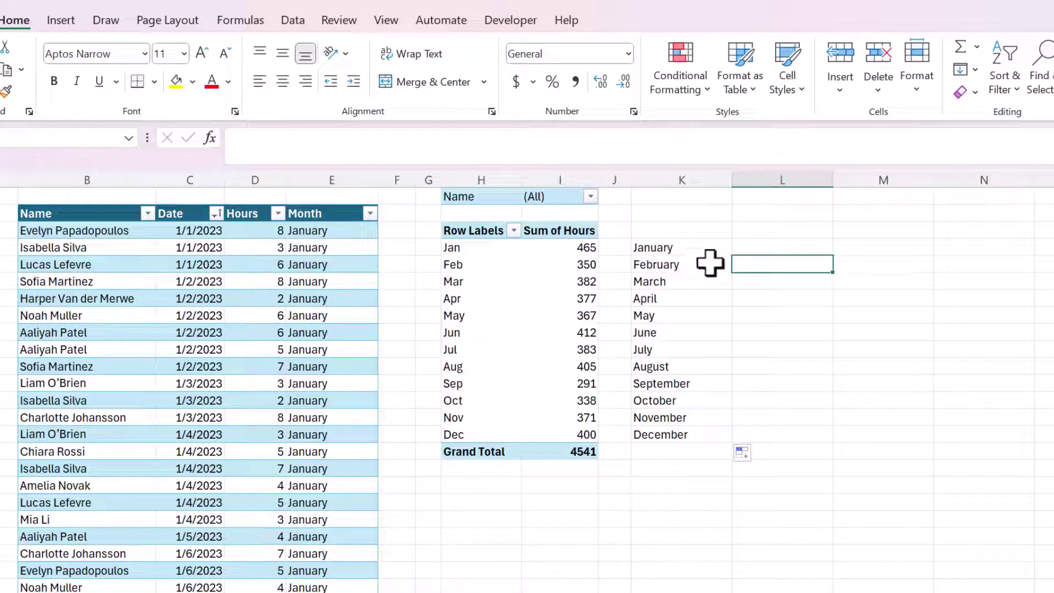
drag(734, 184, 700, 185)
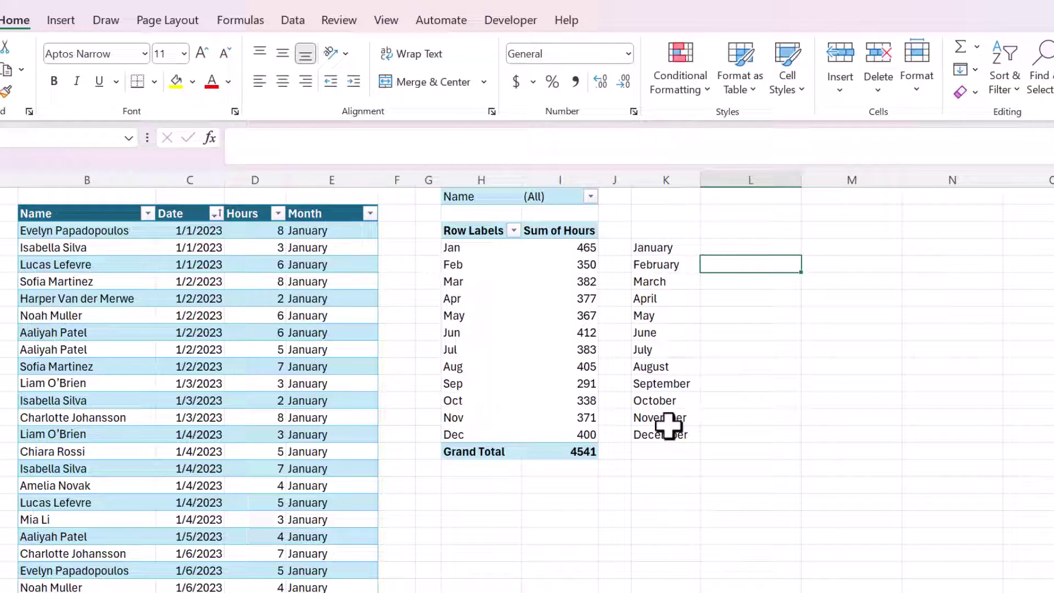
Start =SUMIF( in L4 with the EmployeeHours[Month] column as its range
click(731, 248)
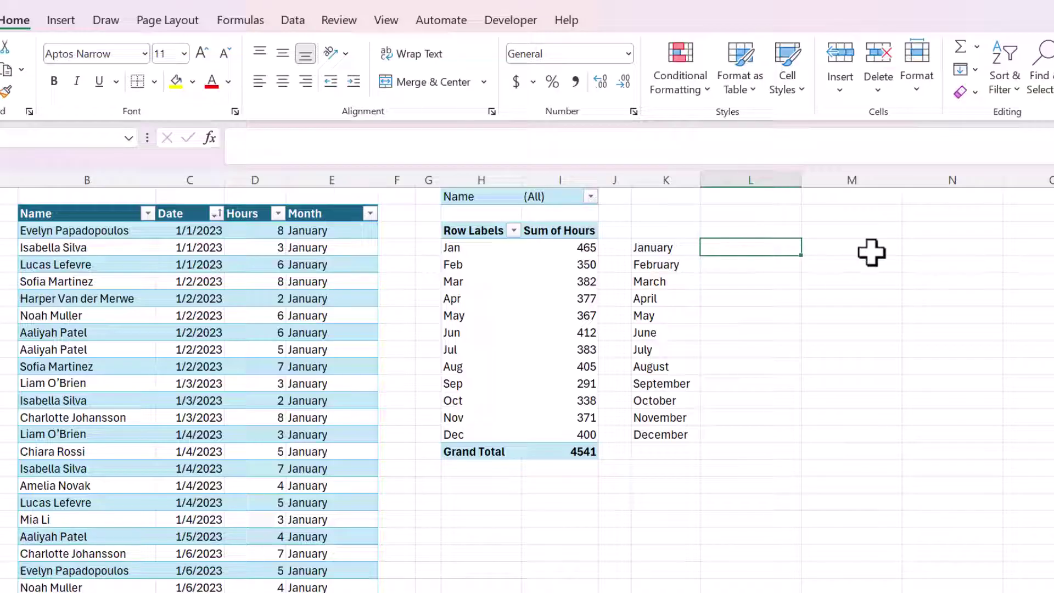
text(=)
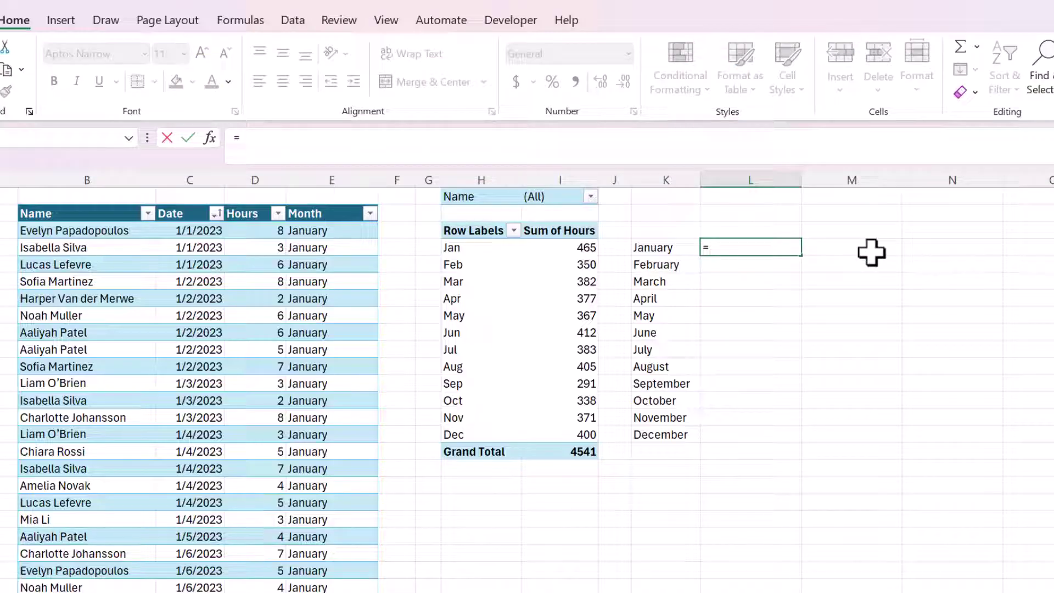
text(SUMIF)
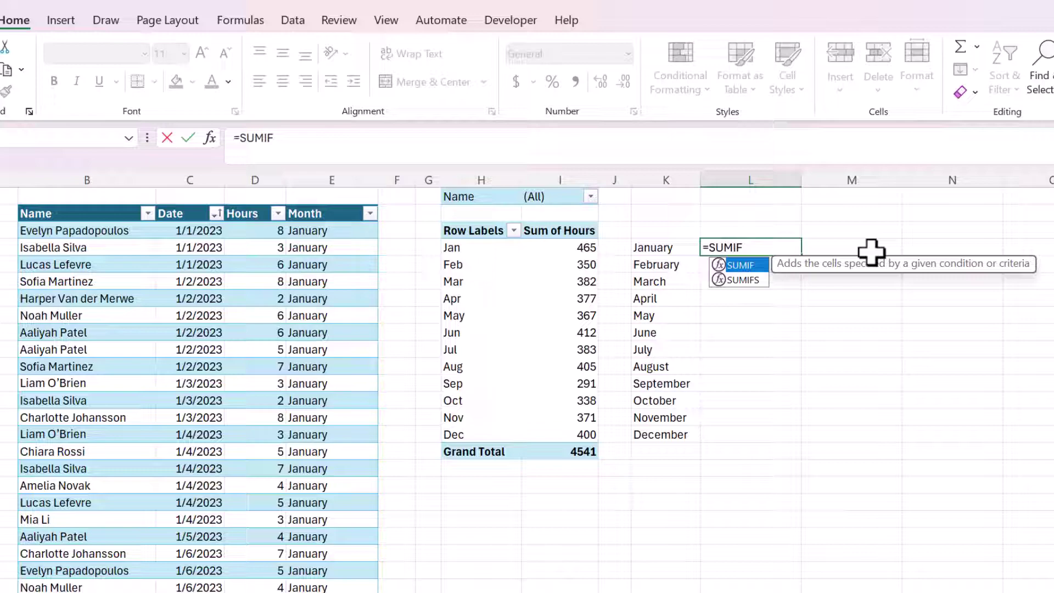
text(()
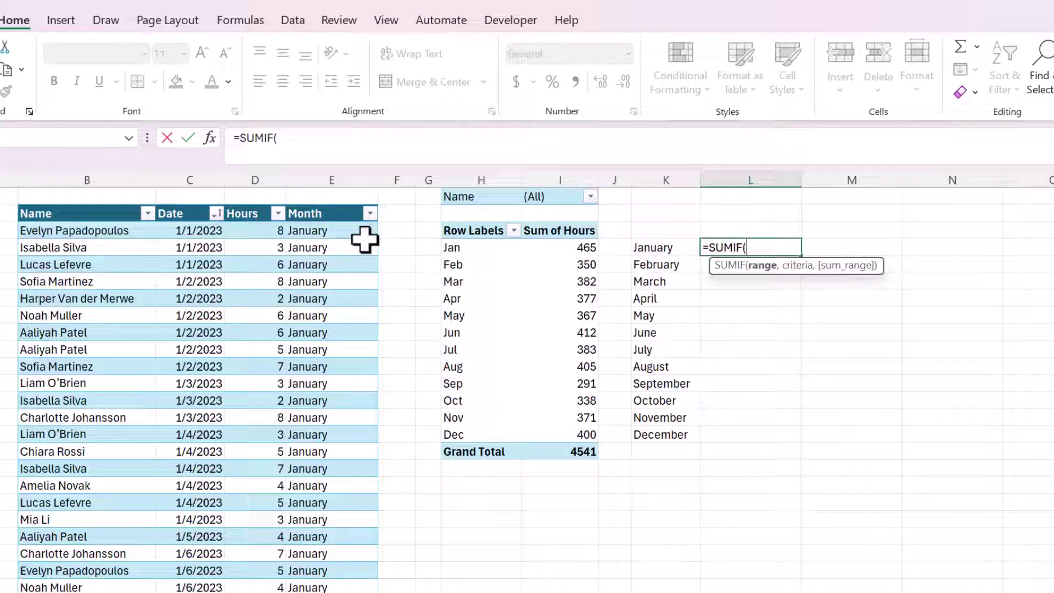
click(320, 198)
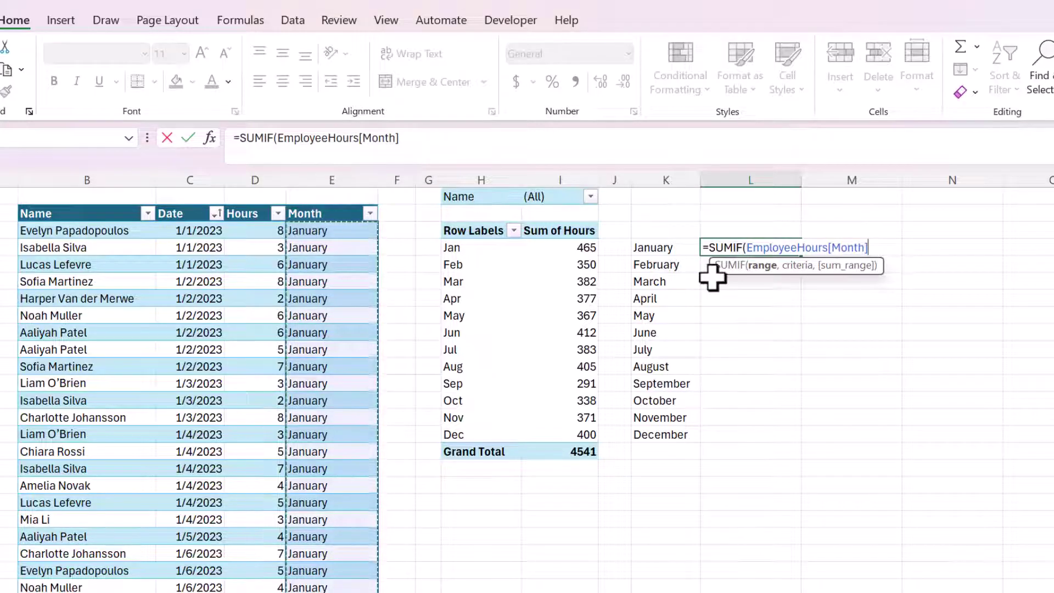
Complete L4 as =SUMIF(EmployeeHours[Month],K4,EmployeeHours[Hours]), returning 465 for January
text(,)
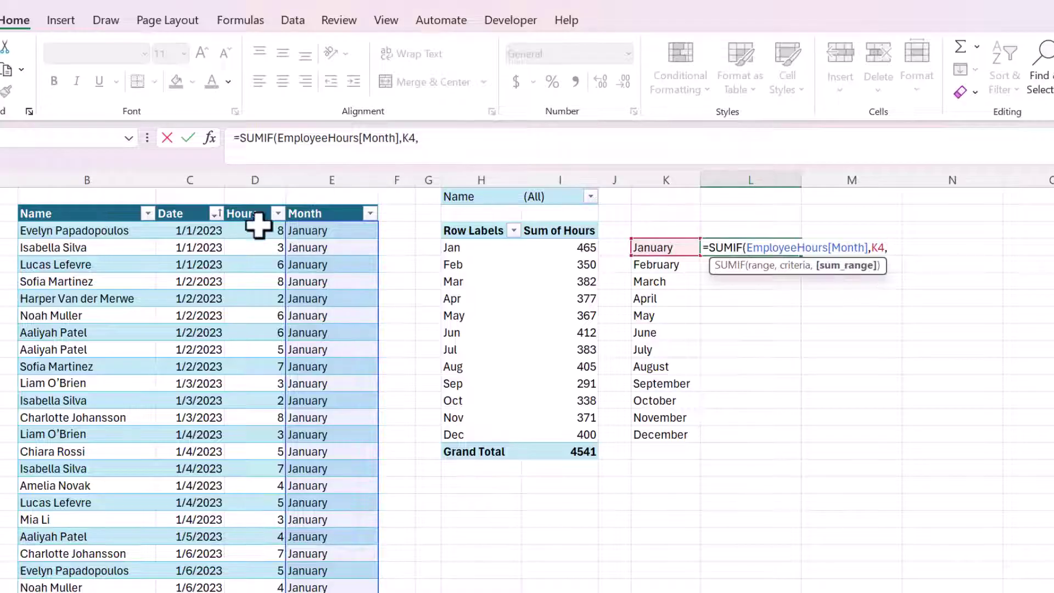
click(254, 208)
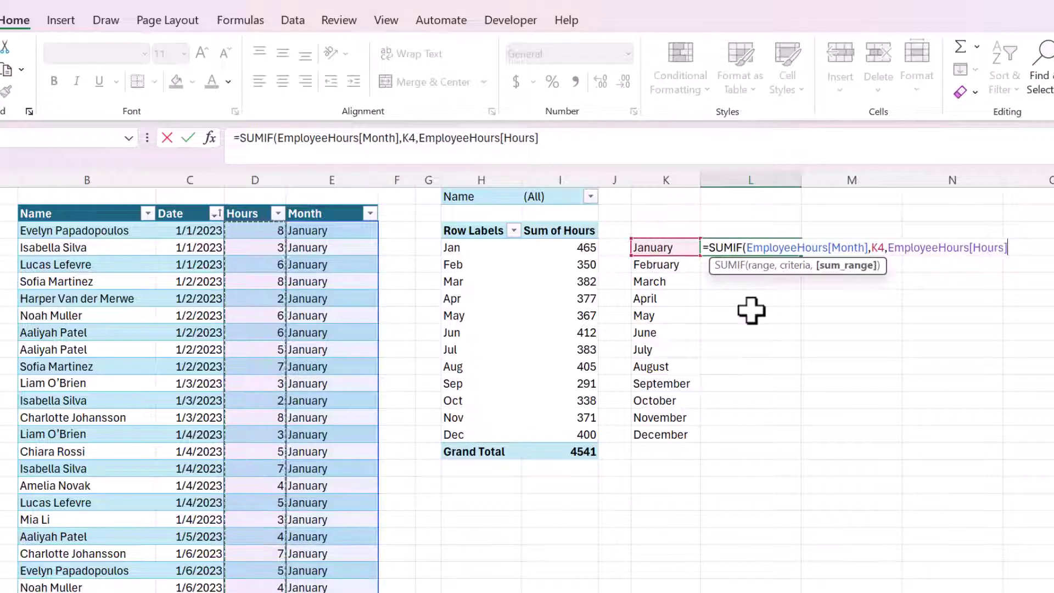
text())
key(Return)
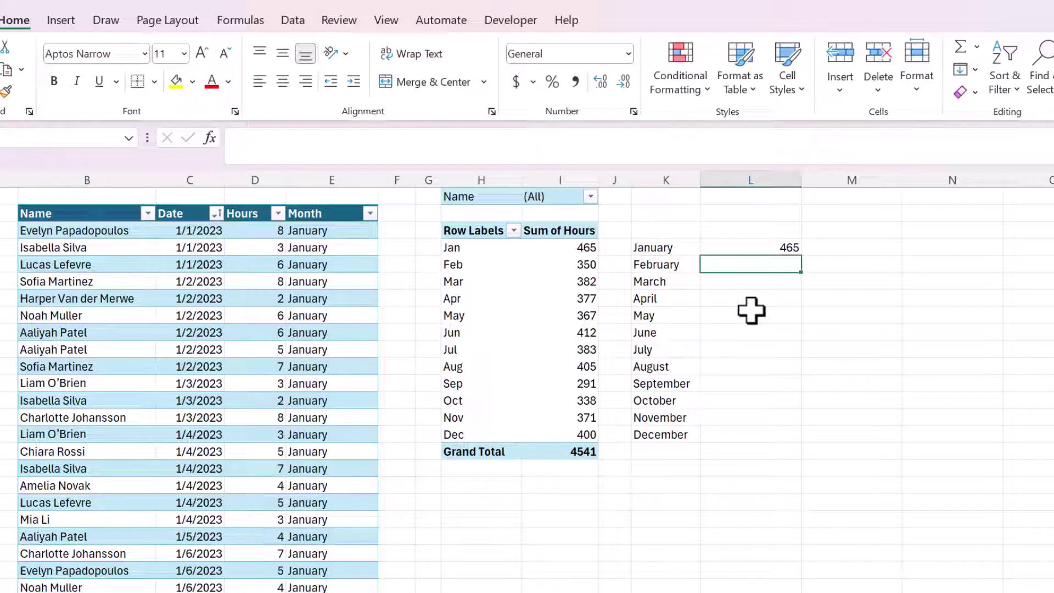
click(794, 248)
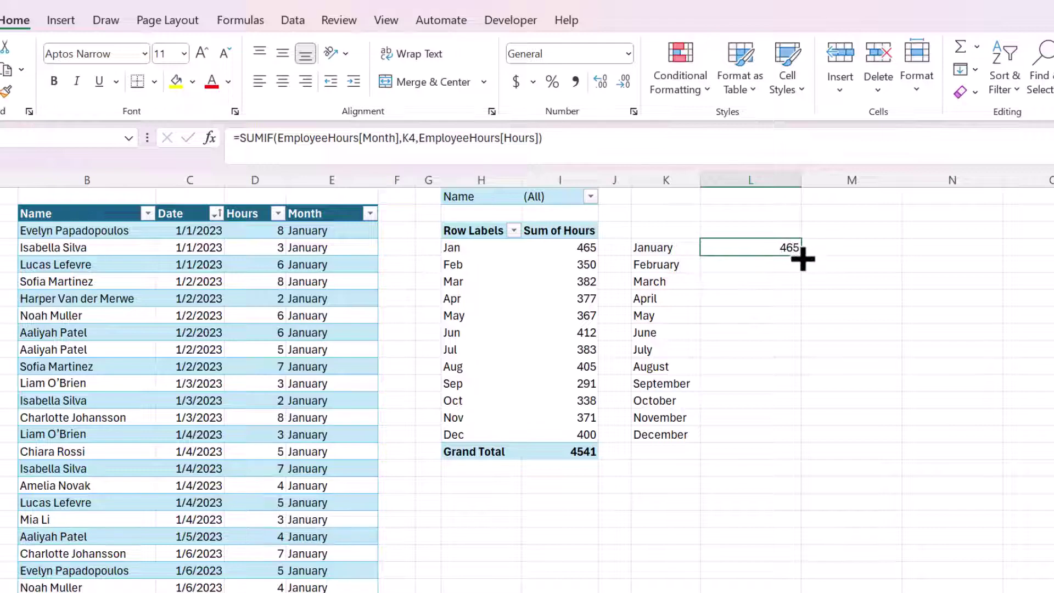
Fill the SUMIF formula down through December, which shows 400
double_click(802, 259)
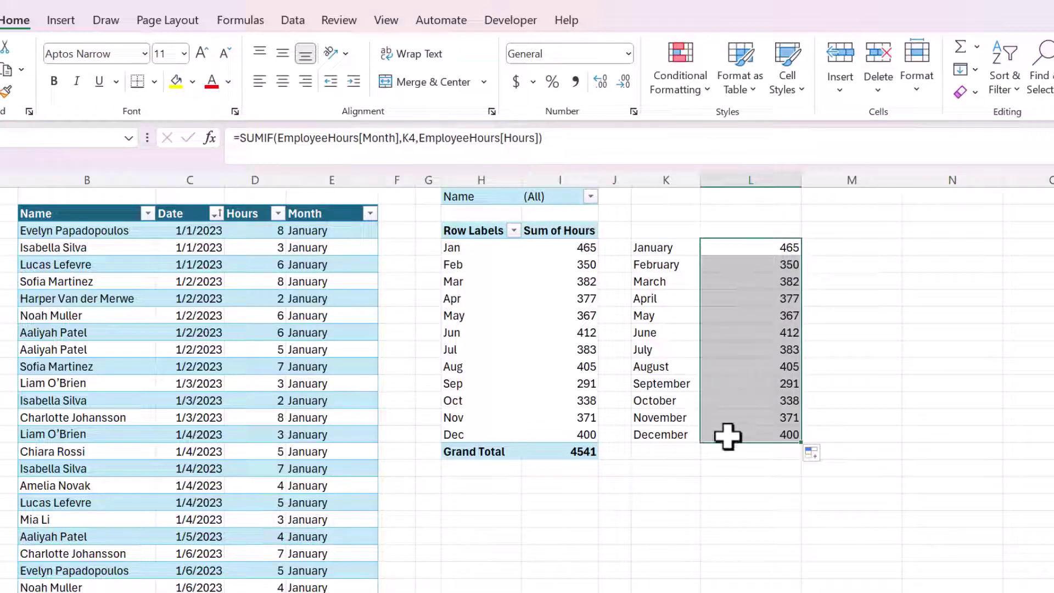
click(720, 451)
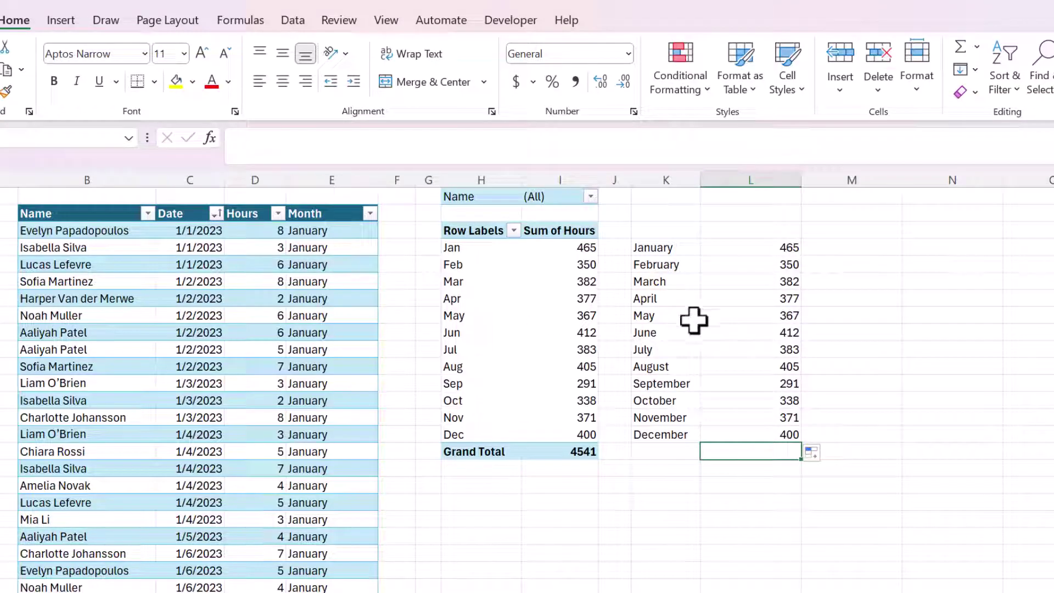
click(845, 265)
click(889, 420)
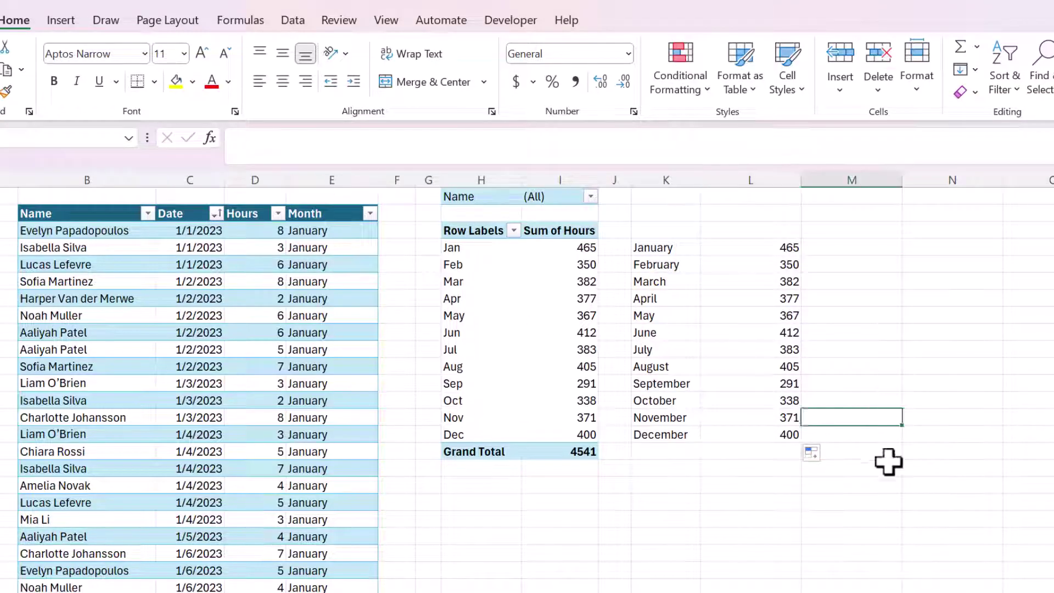
click(888, 464)
Add Month and Sum of Hours headers above the totals and make K3:L15 a table
click(653, 452)
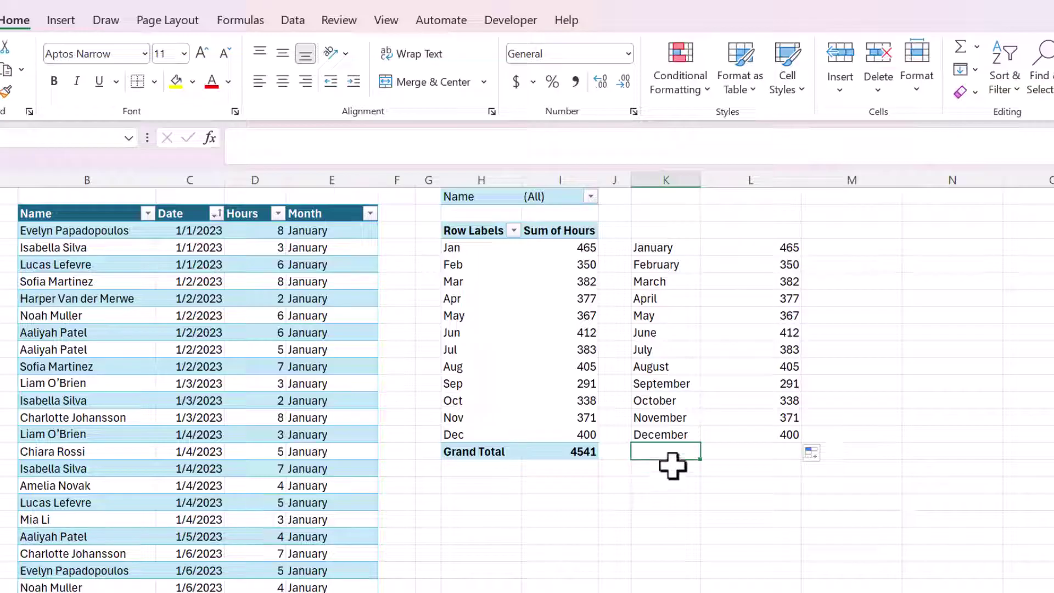
key(ctrl+Up)
key(ctrl+Up)
key(Up)
text(Mo)
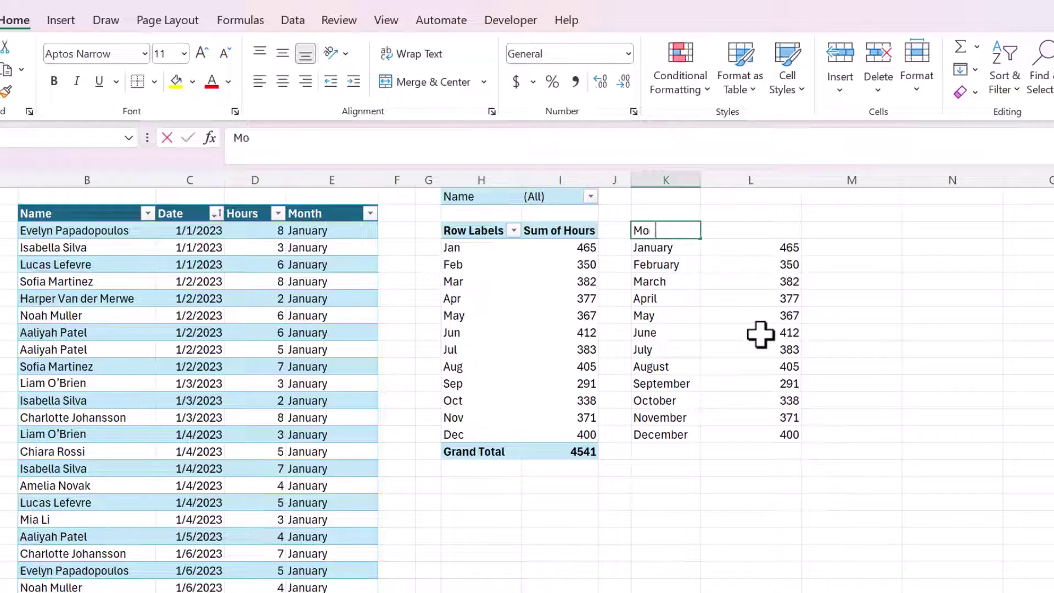
text(nth)
key(Tab)
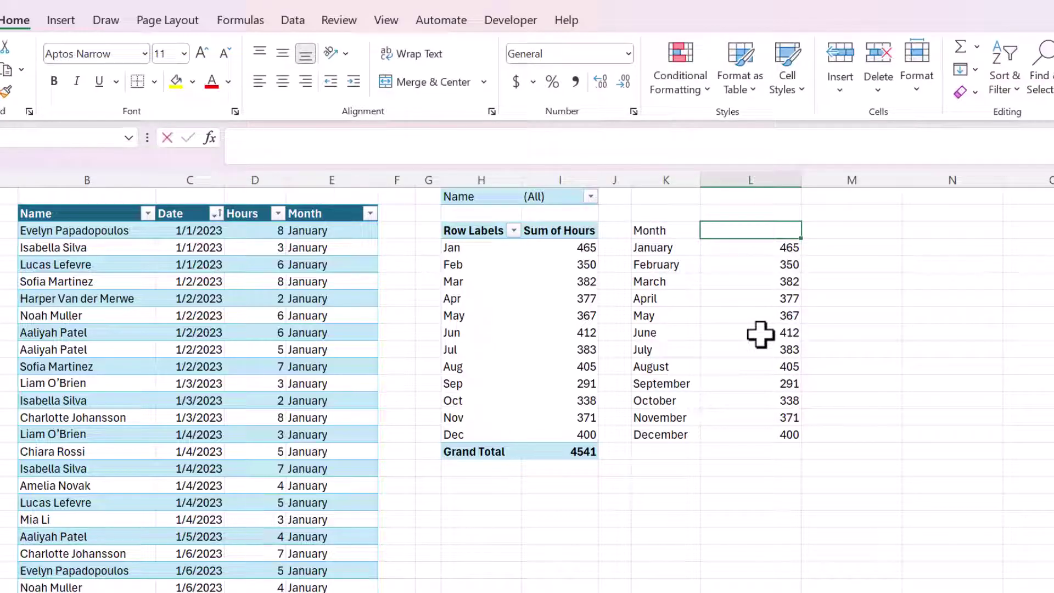
text(Sum of Hours)
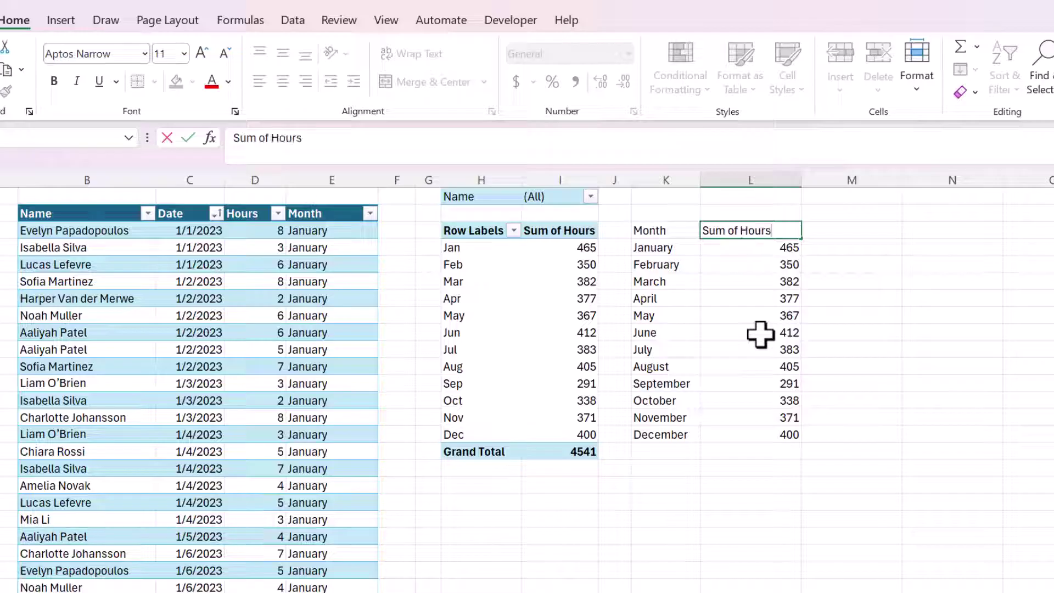
key(Return)
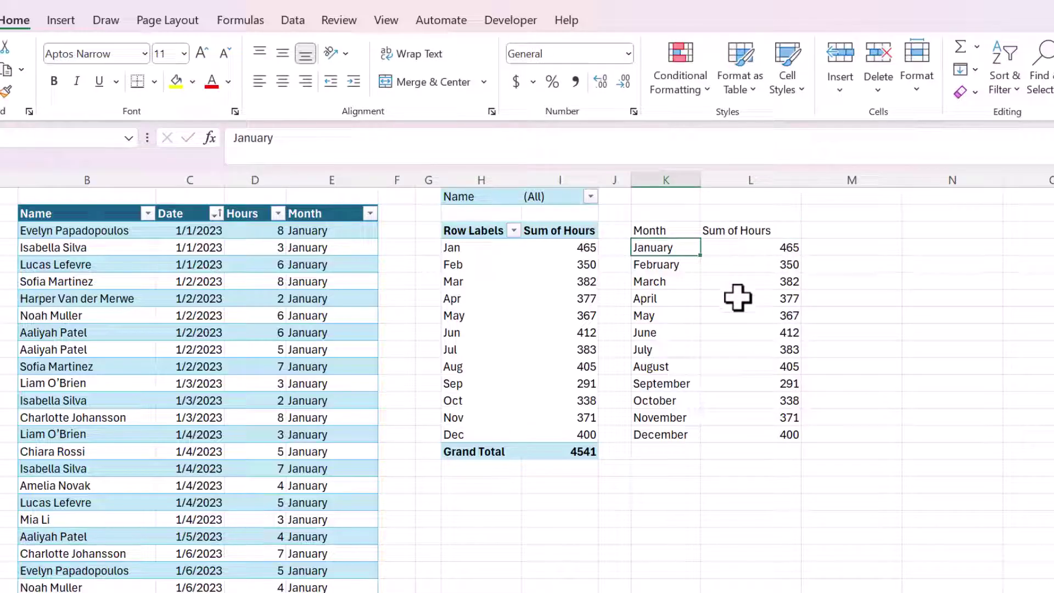
key(ctrl+t)
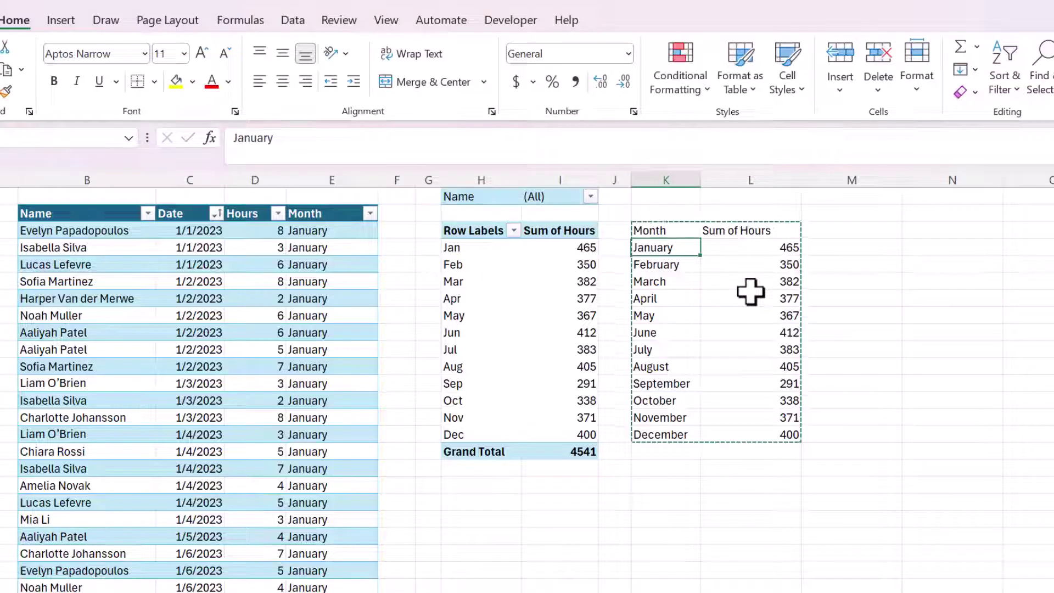
Create the month table from K3:L15 and add a Total row showing 4541
click(299, 404)
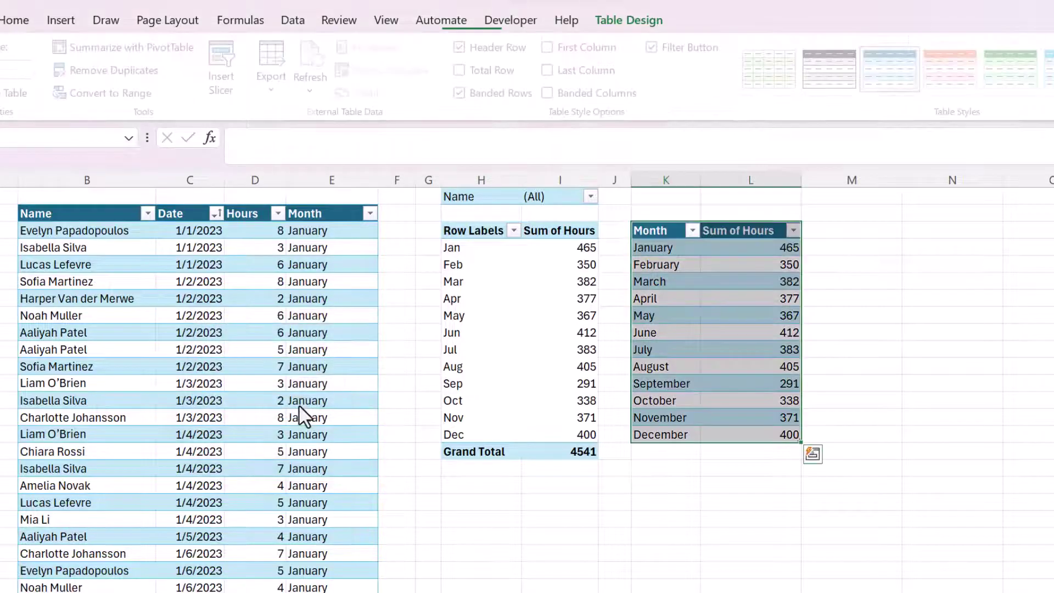
click(689, 298)
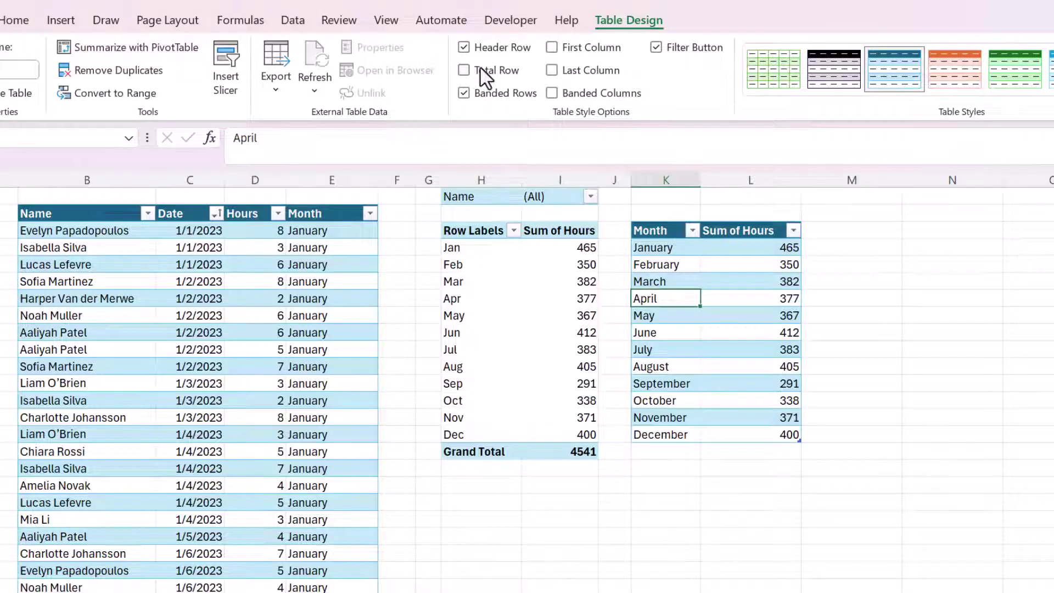
click(463, 69)
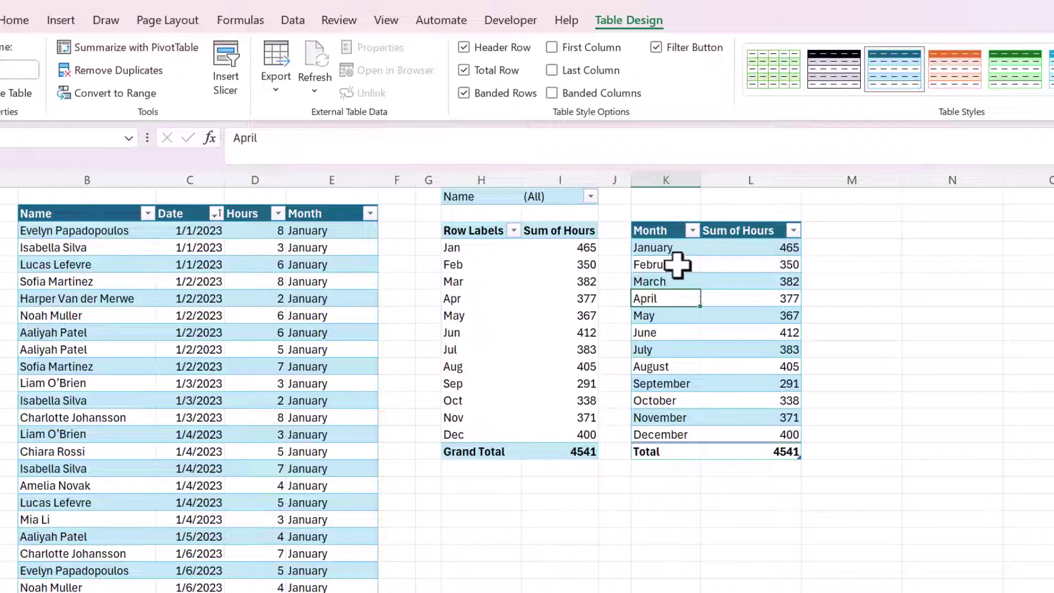
drag(477, 196, 546, 197)
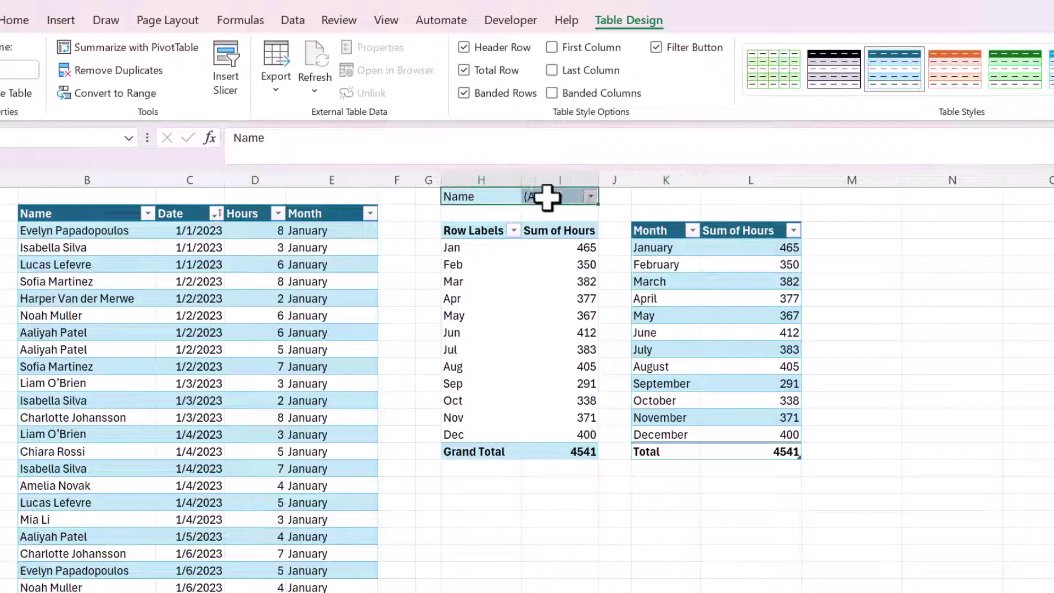
Enter the label 'Name' in K1 above the month table
click(664, 196)
click(725, 198)
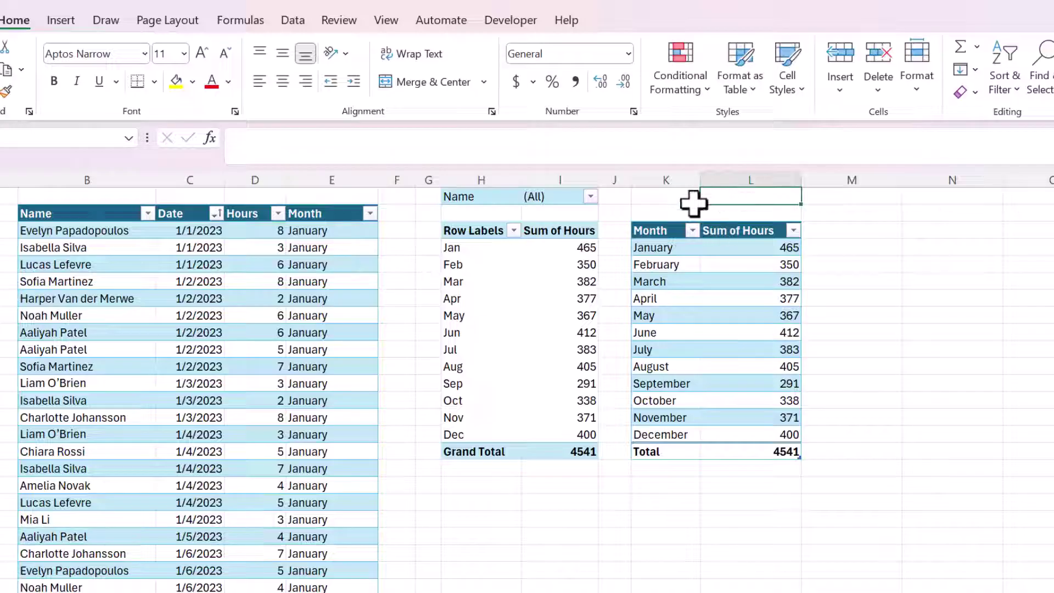
click(672, 193)
text(Name)
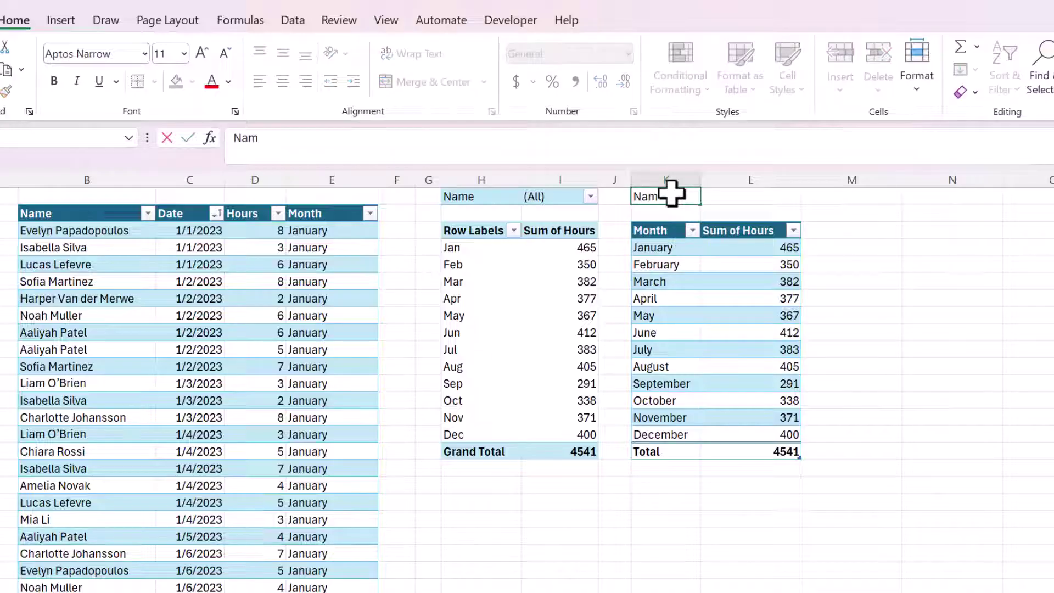
key(Tab)
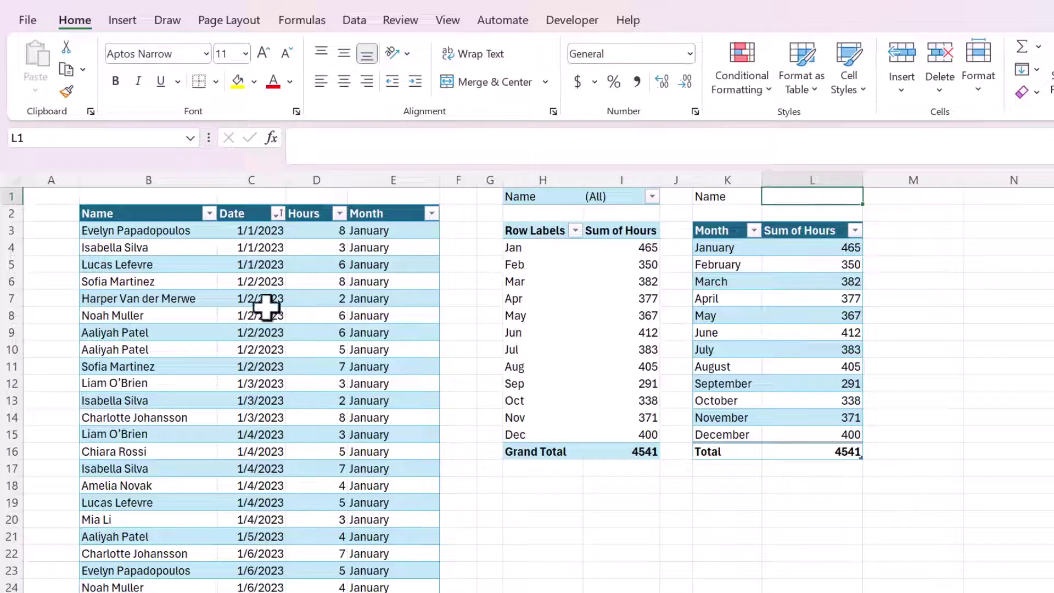
Check that the source data table is named EmployeeHours, then select L1
click(268, 311)
click(195, 278)
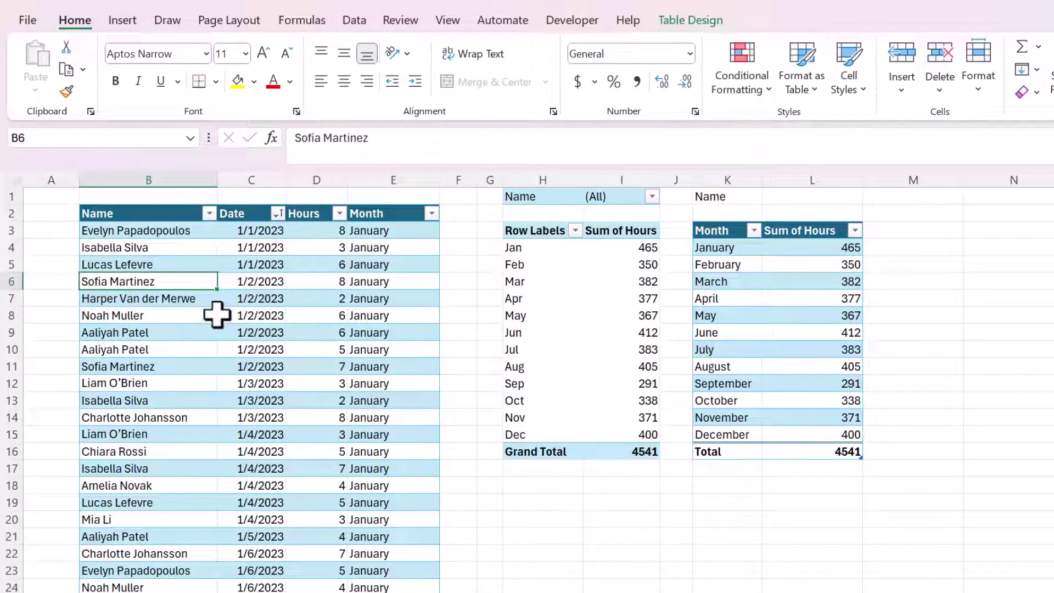
click(240, 299)
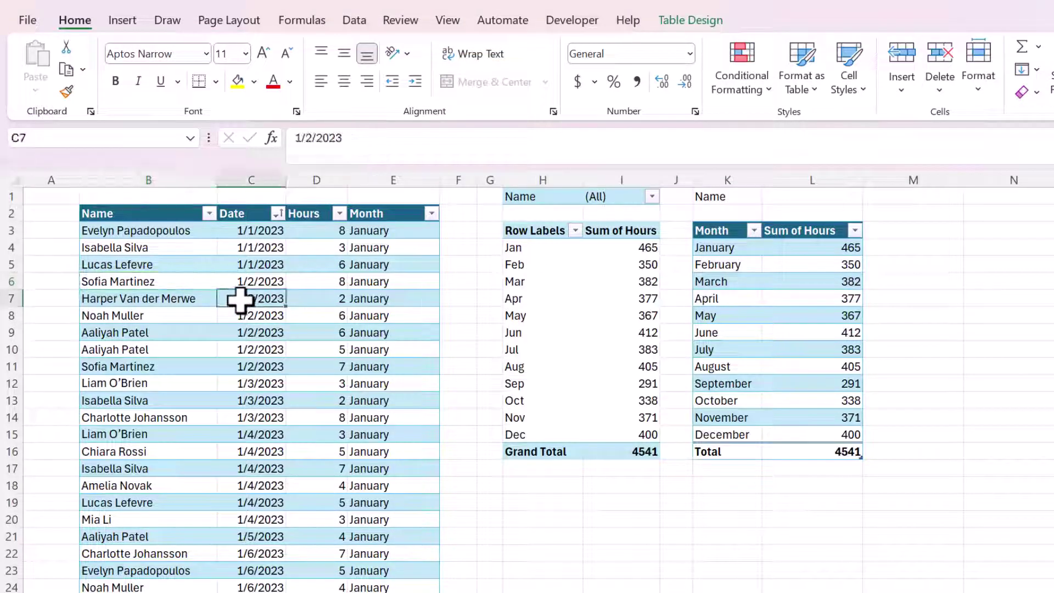
click(696, 22)
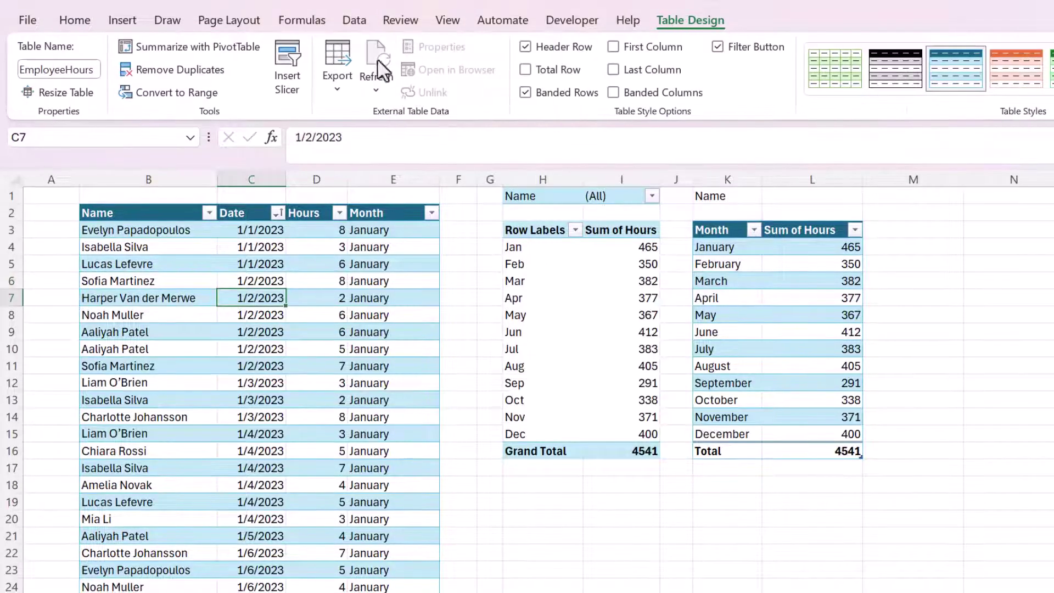
click(92, 73)
key(ctrl+c)
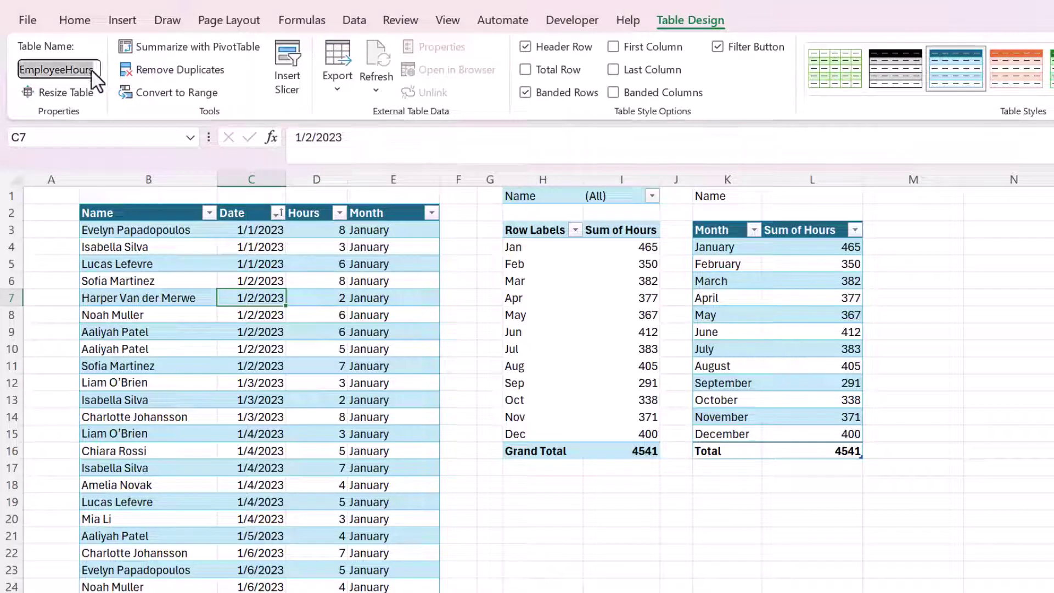
click(785, 208)
click(797, 196)
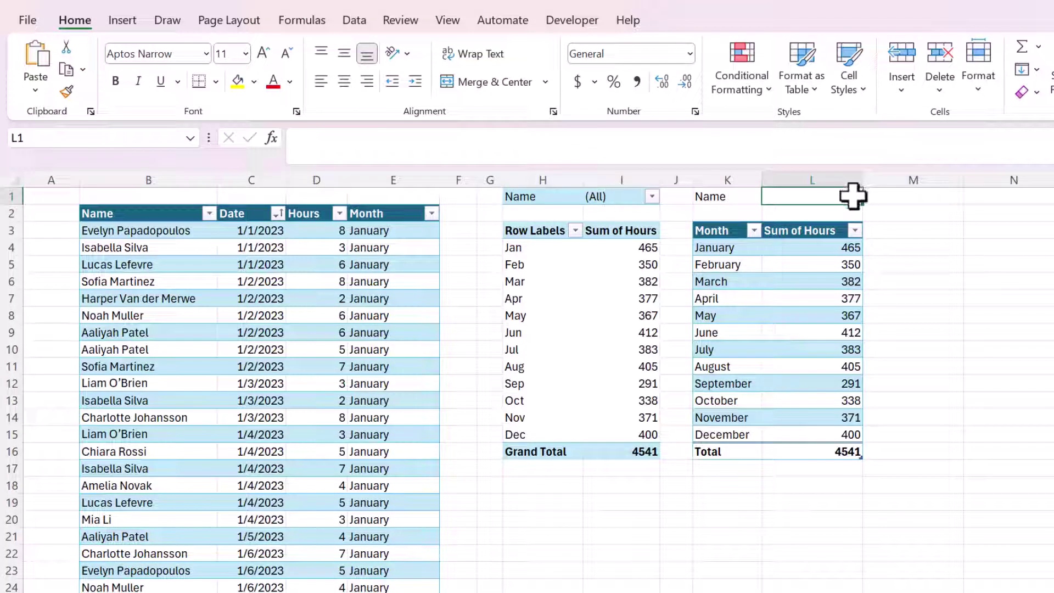
Give L1 a List data validation with source =INDIRECT("EmployeeHours[Name]")
click(351, 22)
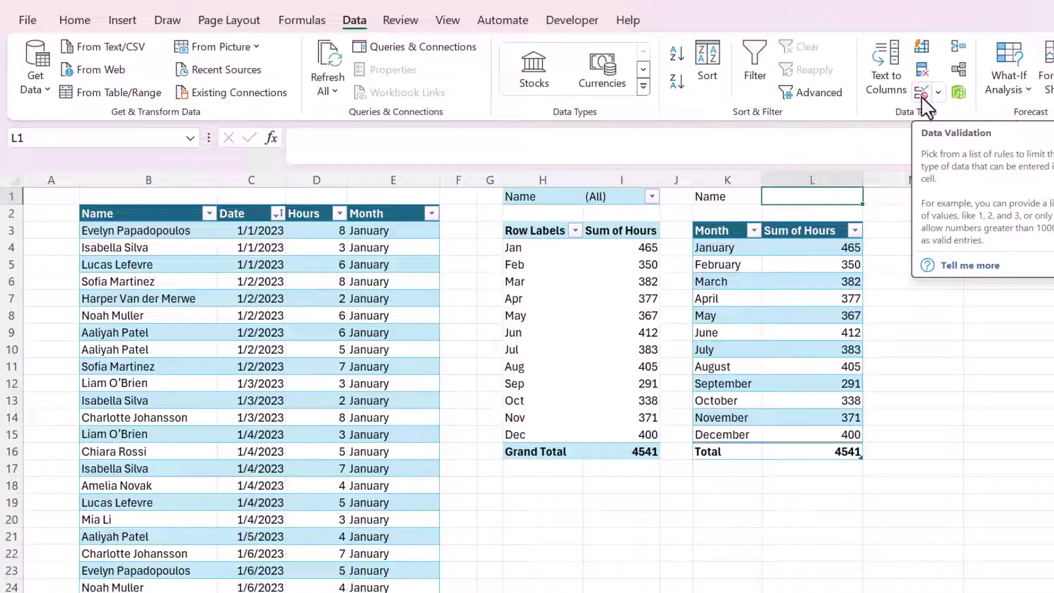
click(920, 94)
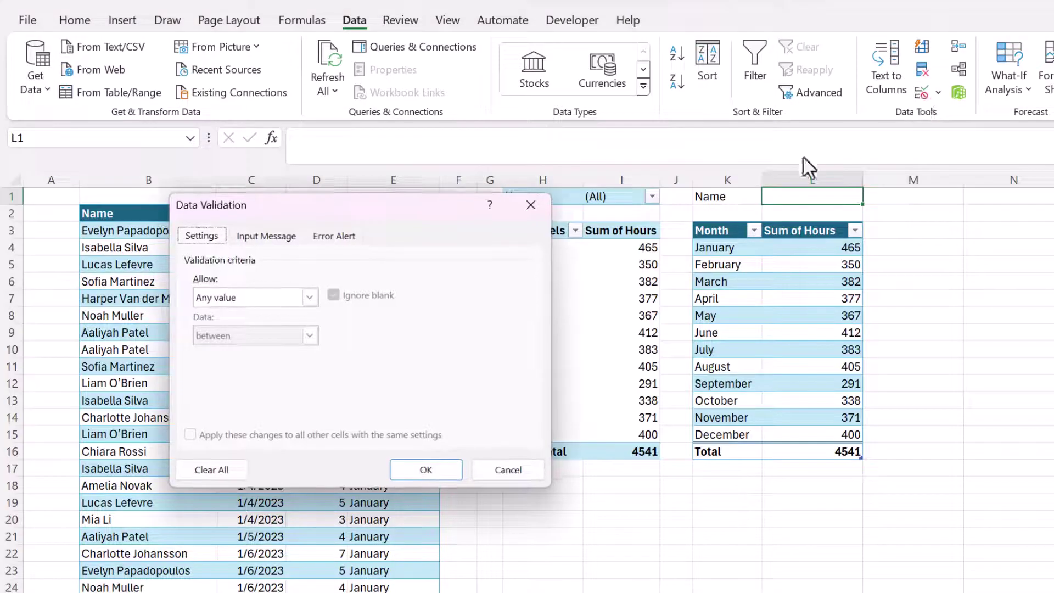
drag(298, 210, 611, 164)
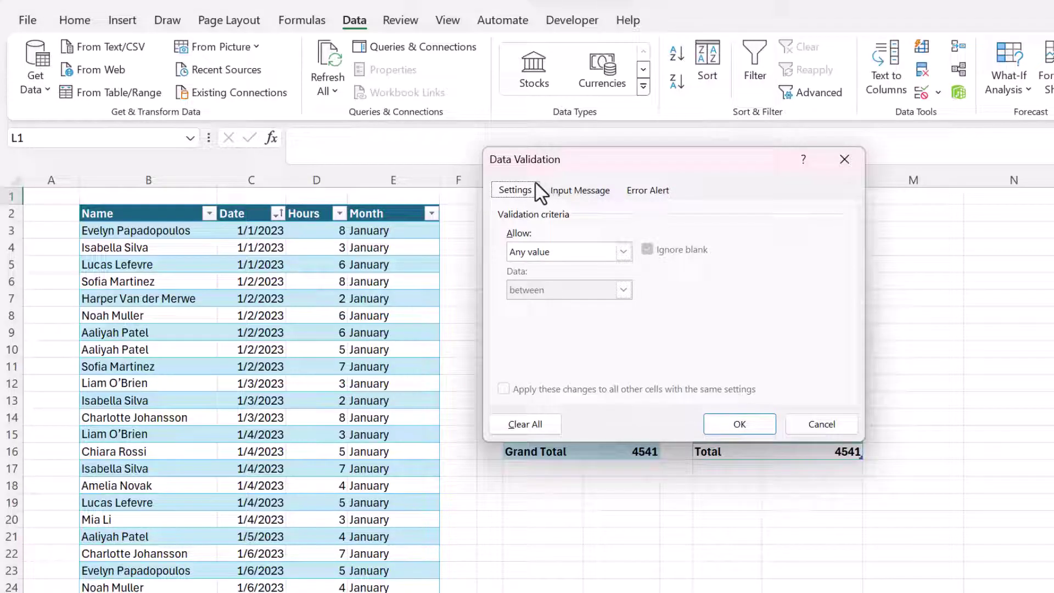
click(534, 254)
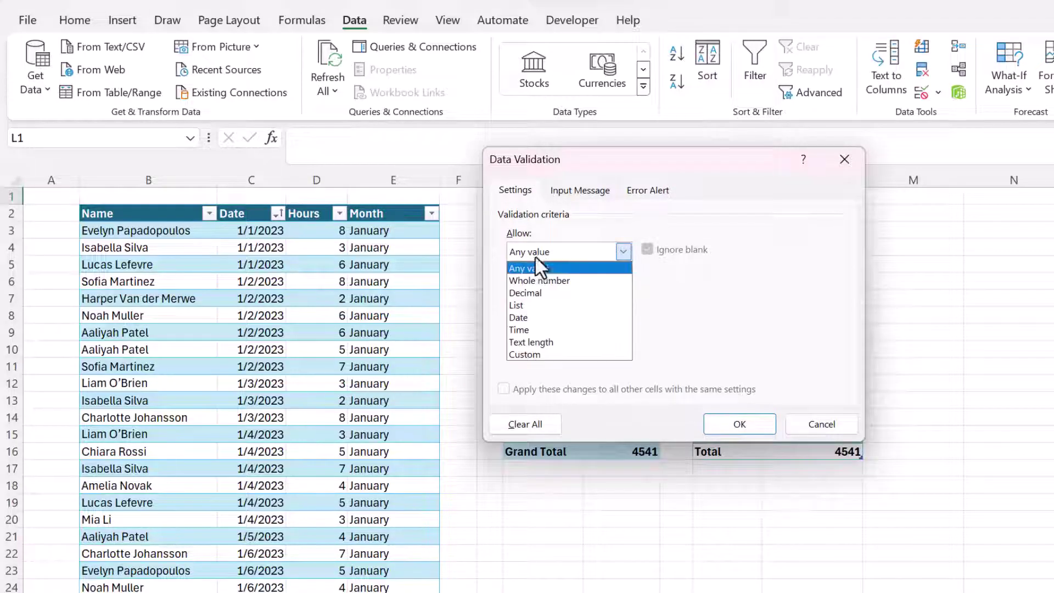
click(532, 305)
click(537, 328)
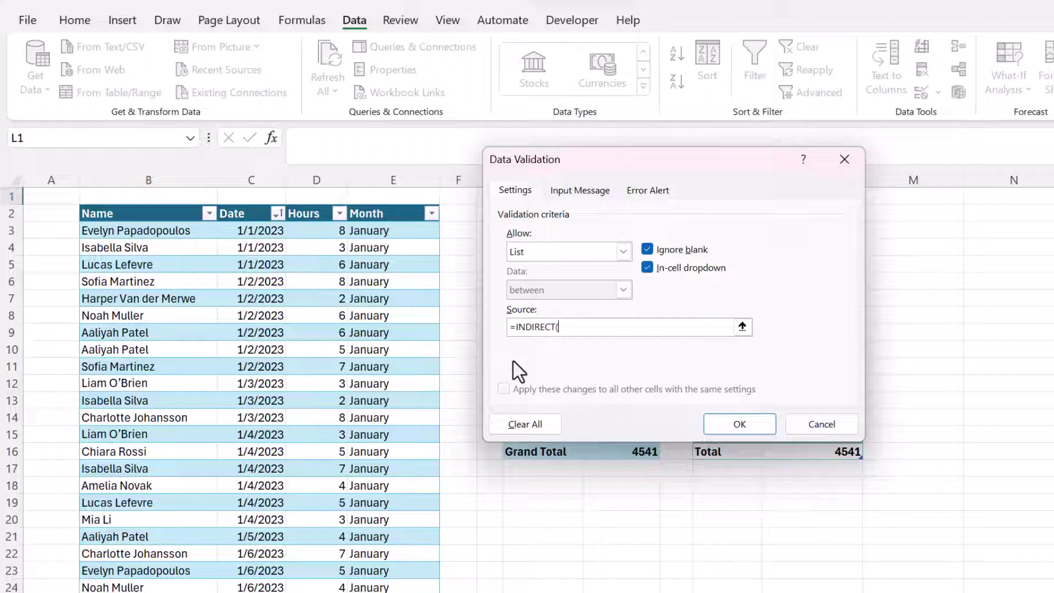
text(")
key(ctrl+v)
mouse_move(566, 327)
mouse_down()
mouse_move(618, 329)
mouse_move(571, 327)
mouse_up()
click(626, 327)
click(594, 328)
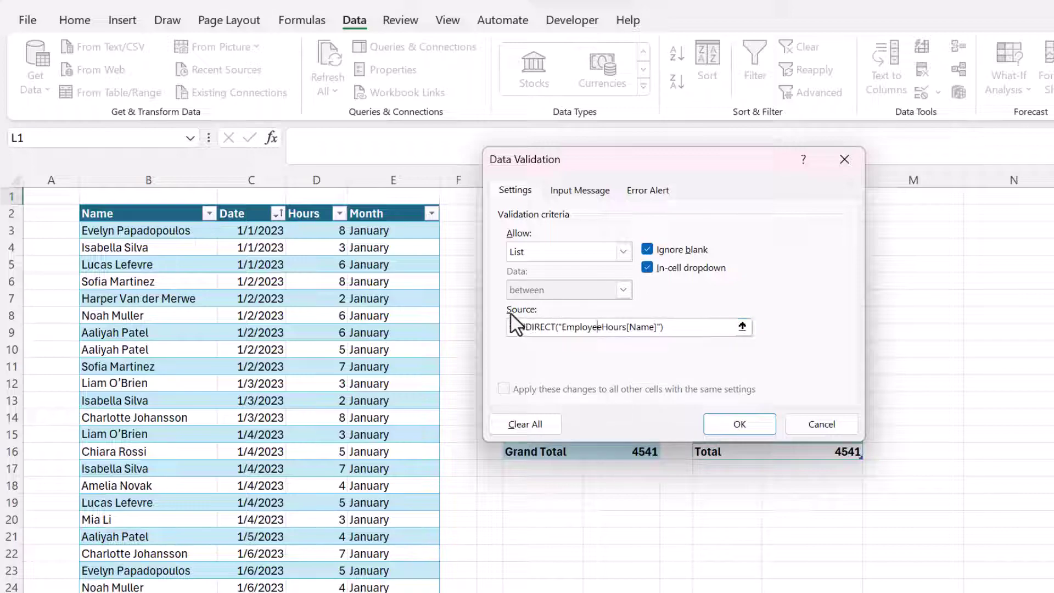
click(716, 419)
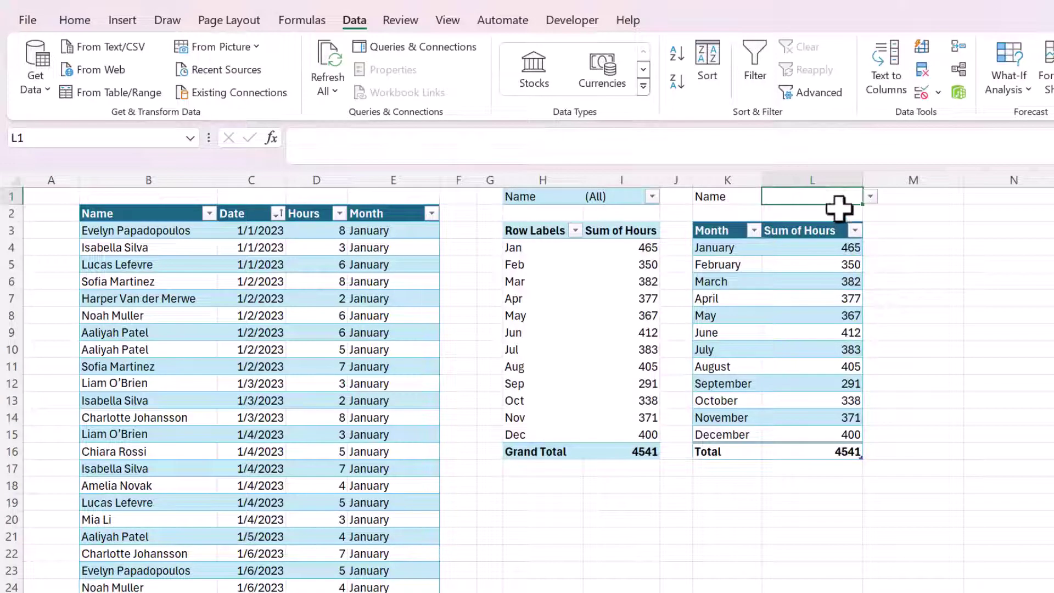
click(867, 198)
scroll(862, 293, down, 1)
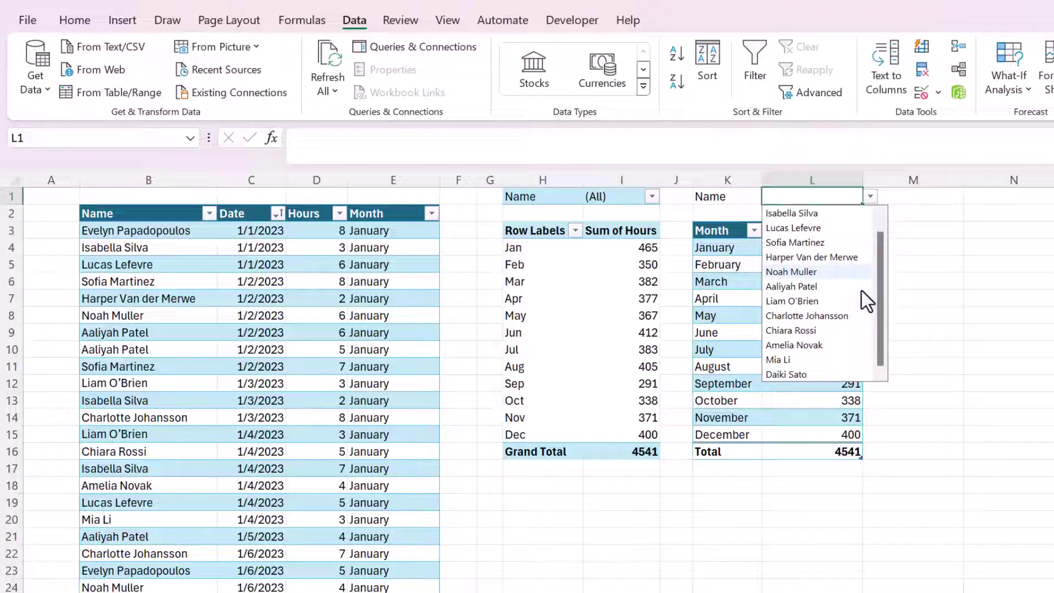
scroll(858, 300, up, 1)
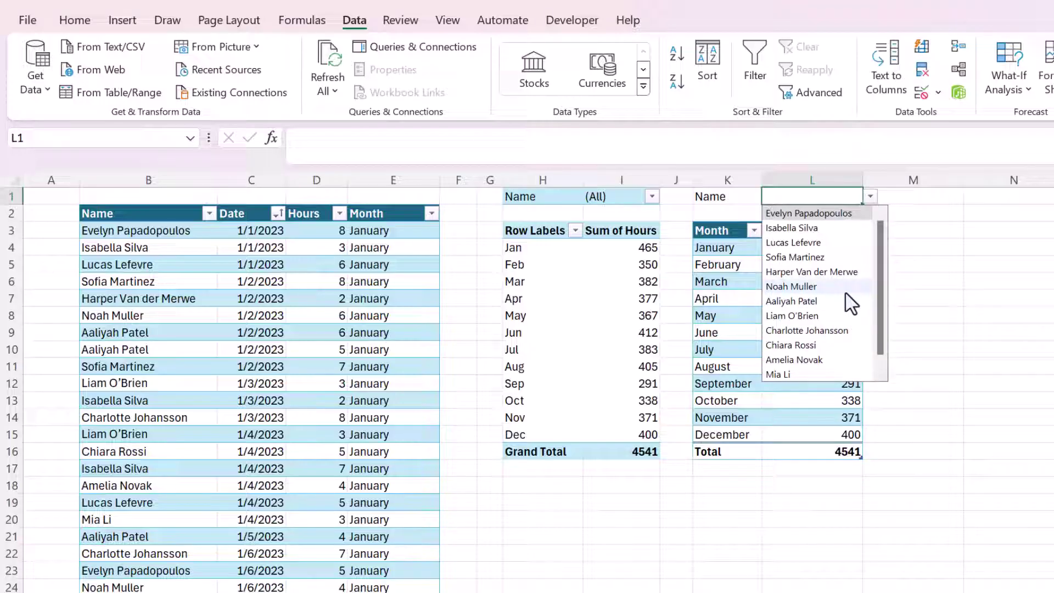
click(914, 199)
click(823, 197)
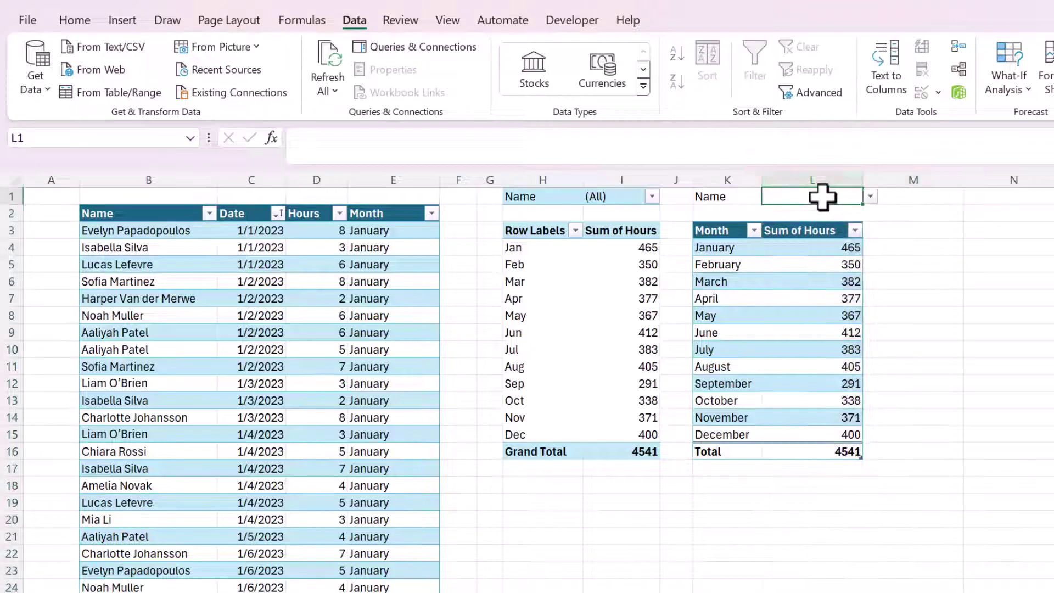
click(866, 197)
click(900, 199)
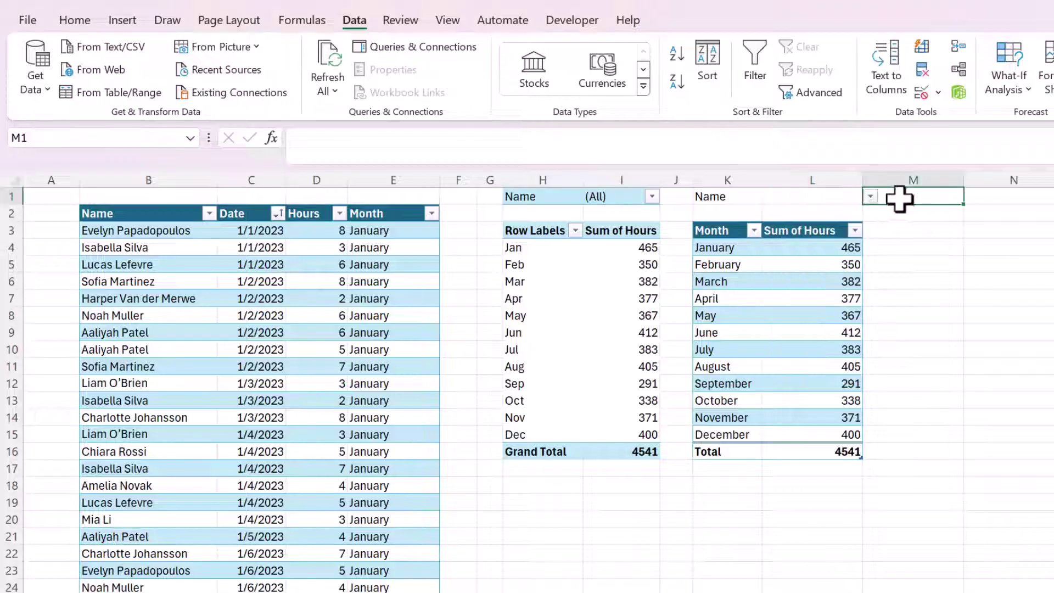
click(903, 246)
click(853, 203)
click(870, 197)
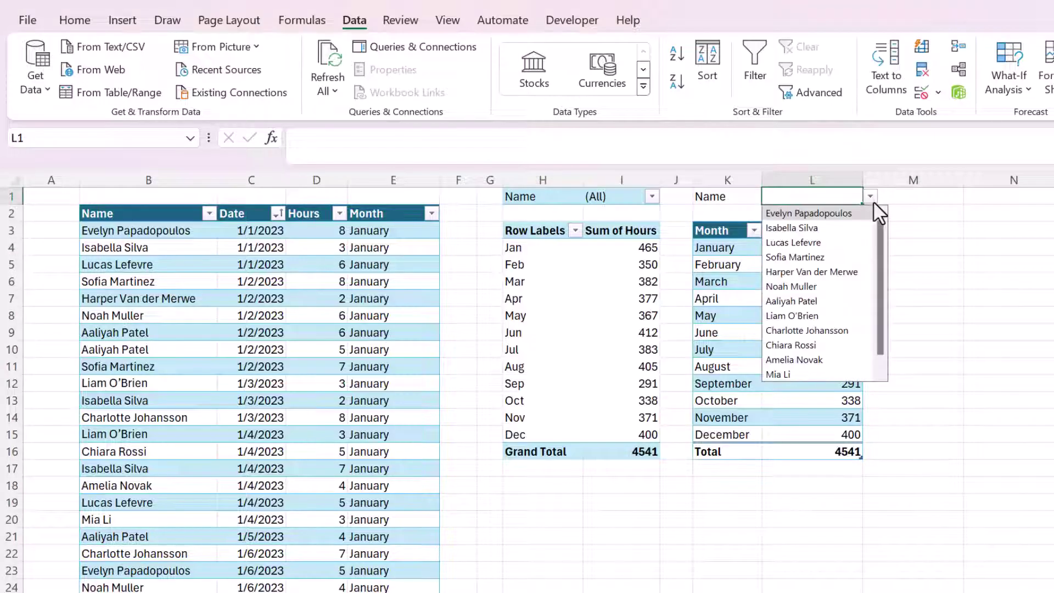
scroll(867, 258, down, 1)
scroll(867, 272, up, 1)
scroll(813, 301, down, 1)
scroll(812, 302, up, 1)
click(958, 281)
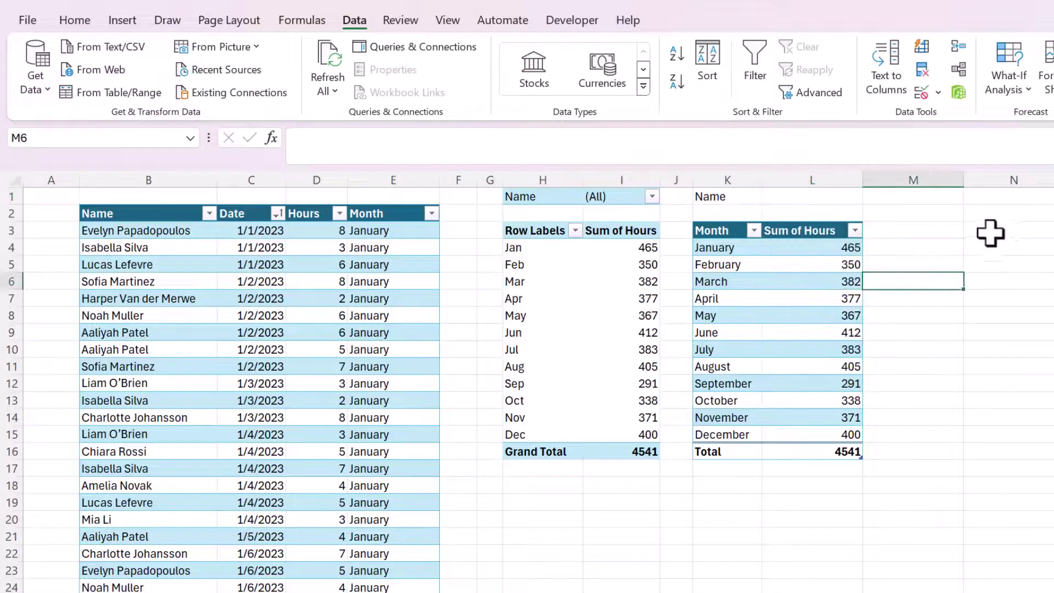
click(895, 211)
click(847, 196)
click(870, 196)
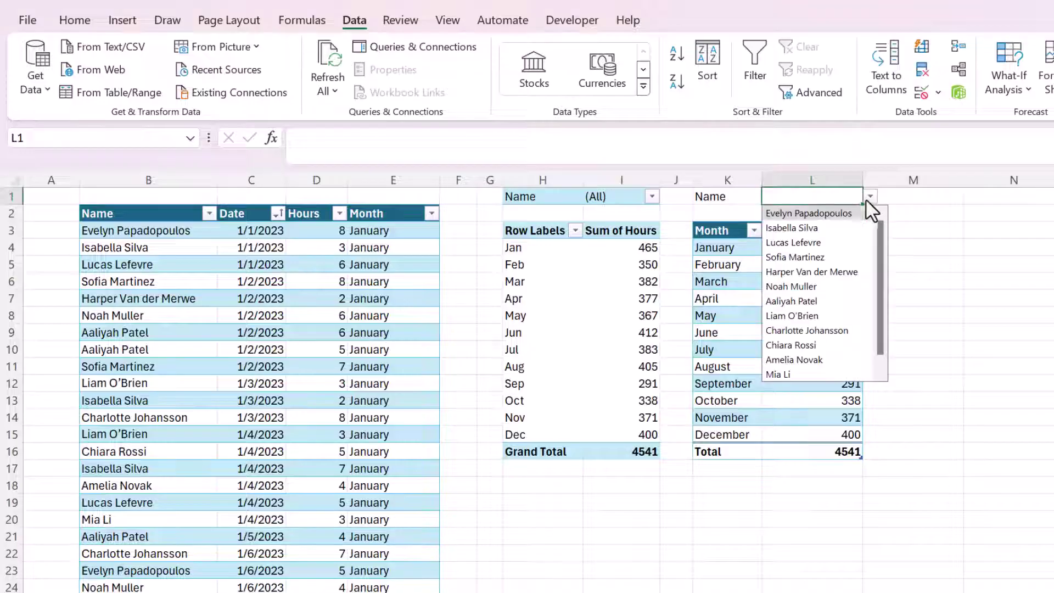
click(836, 197)
click(915, 228)
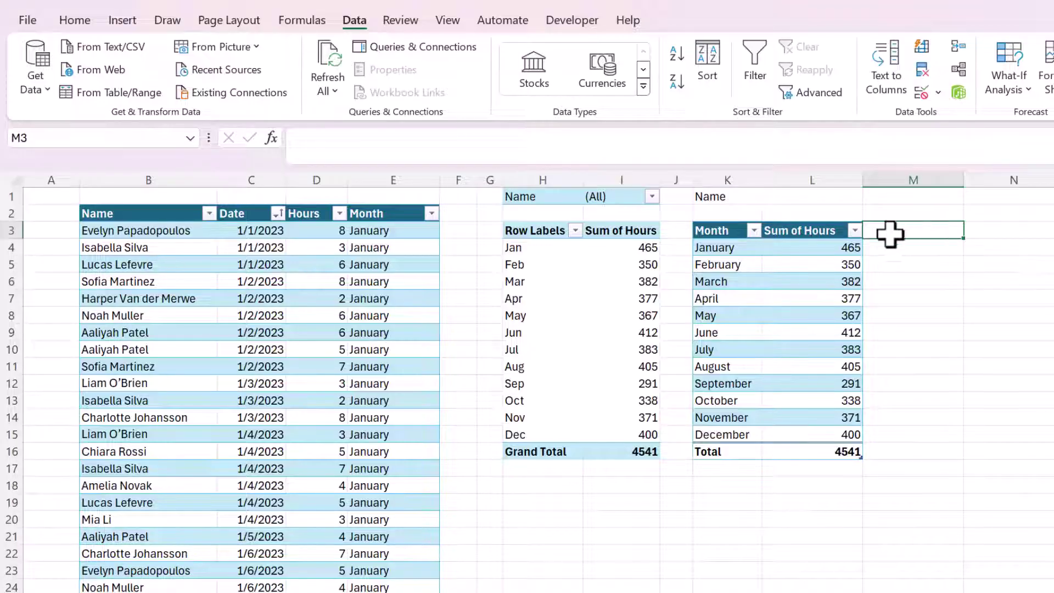
click(791, 197)
click(870, 197)
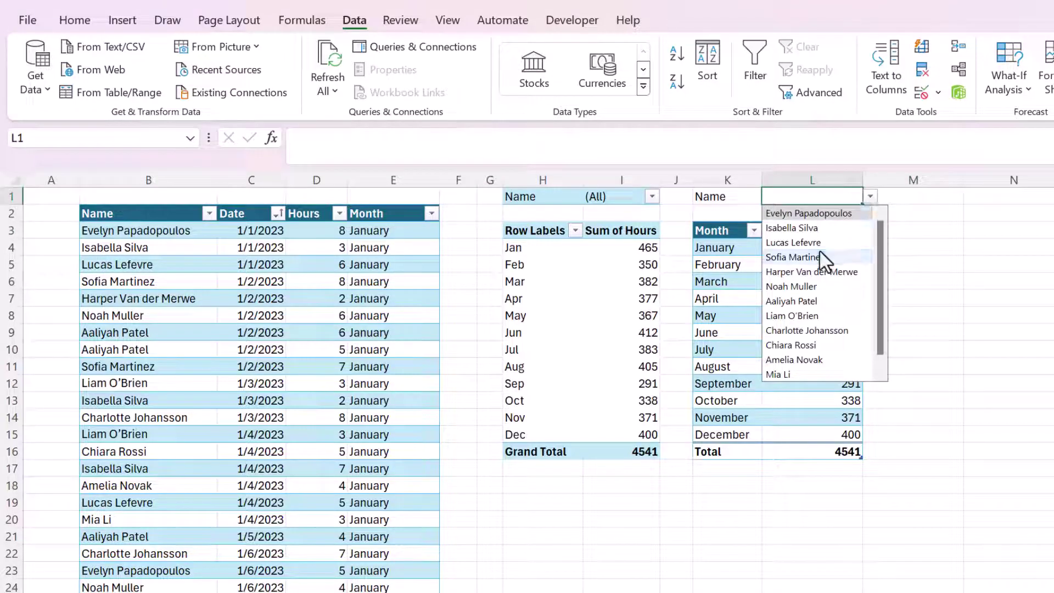
click(820, 251)
click(787, 286)
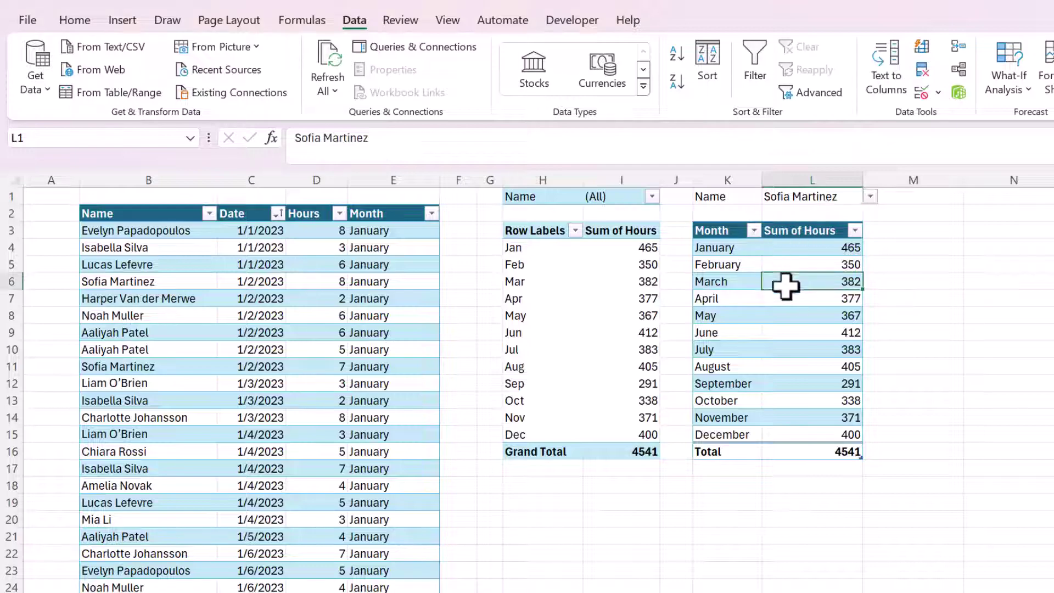
drag(816, 244, 840, 447)
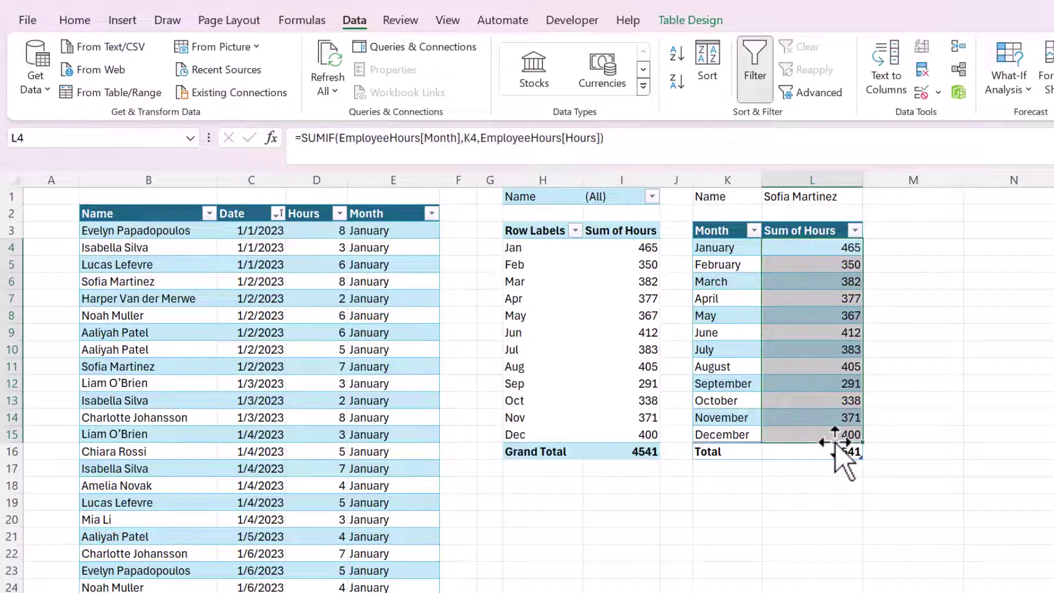
click(812, 299)
click(812, 198)
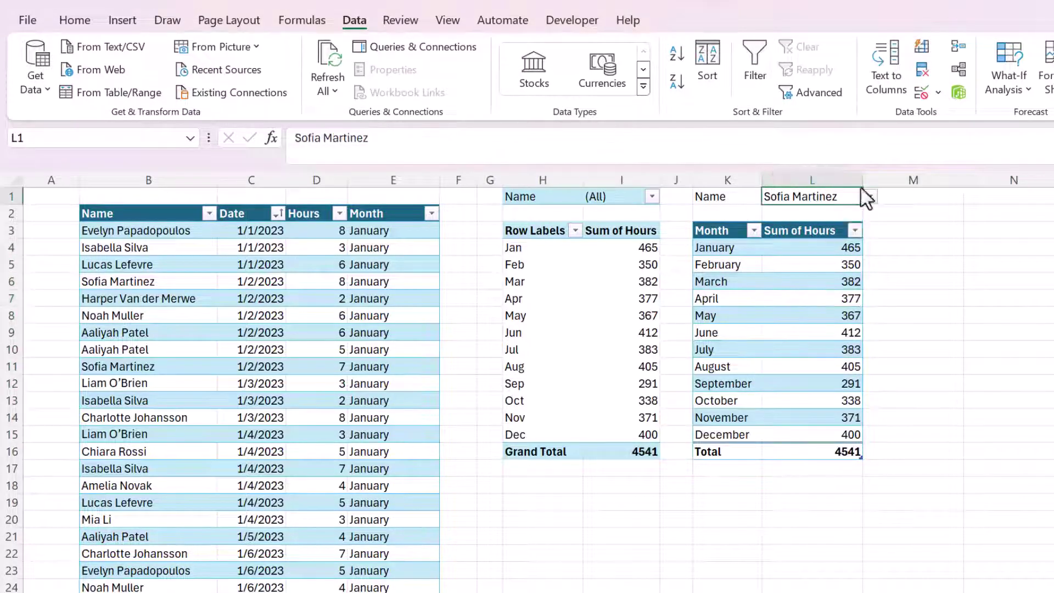
click(808, 247)
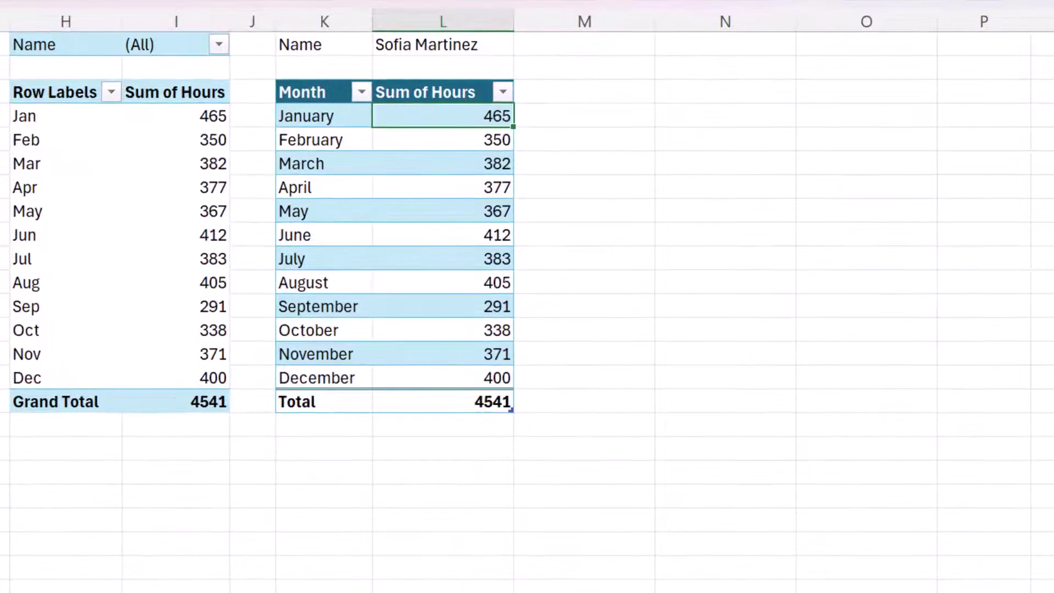
Change L4's SUMIF to SUMIFS and delete the trailing EmployeeHours[Hours] argument
key(ctrl+Down)
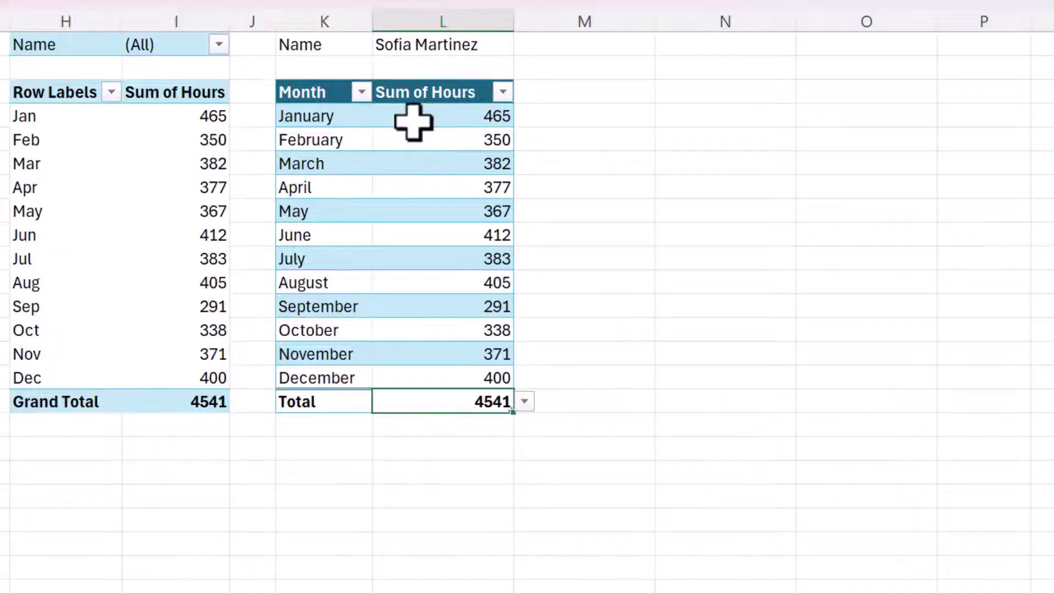
double_click(413, 122)
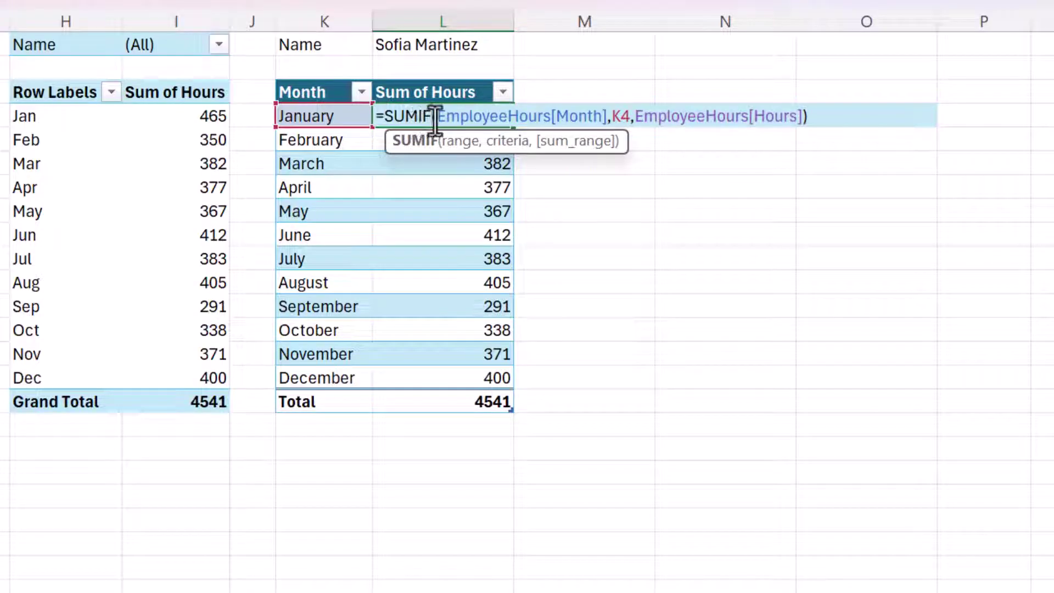
text(S)
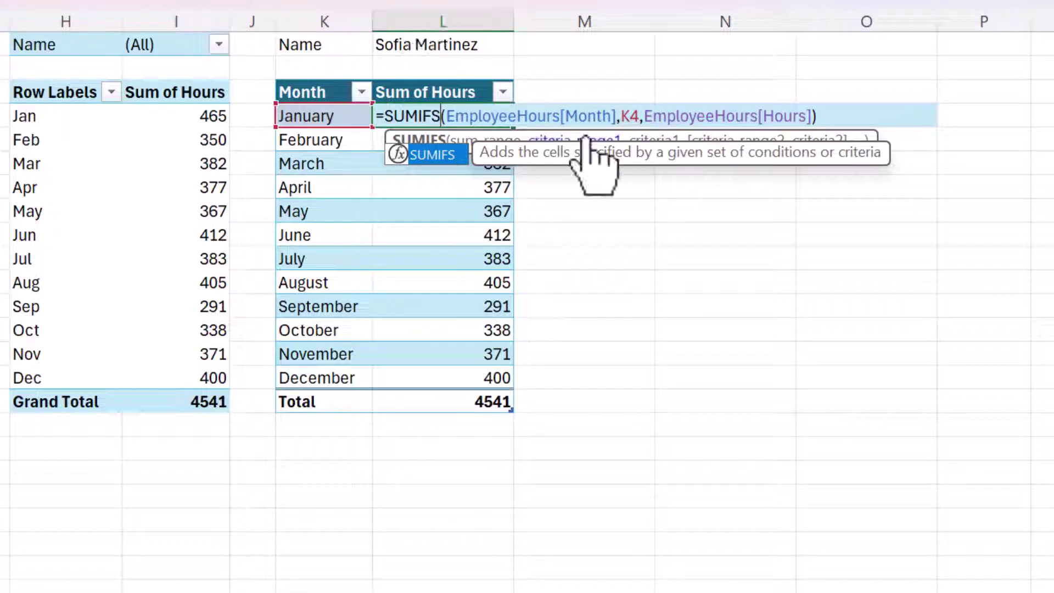
click(419, 140)
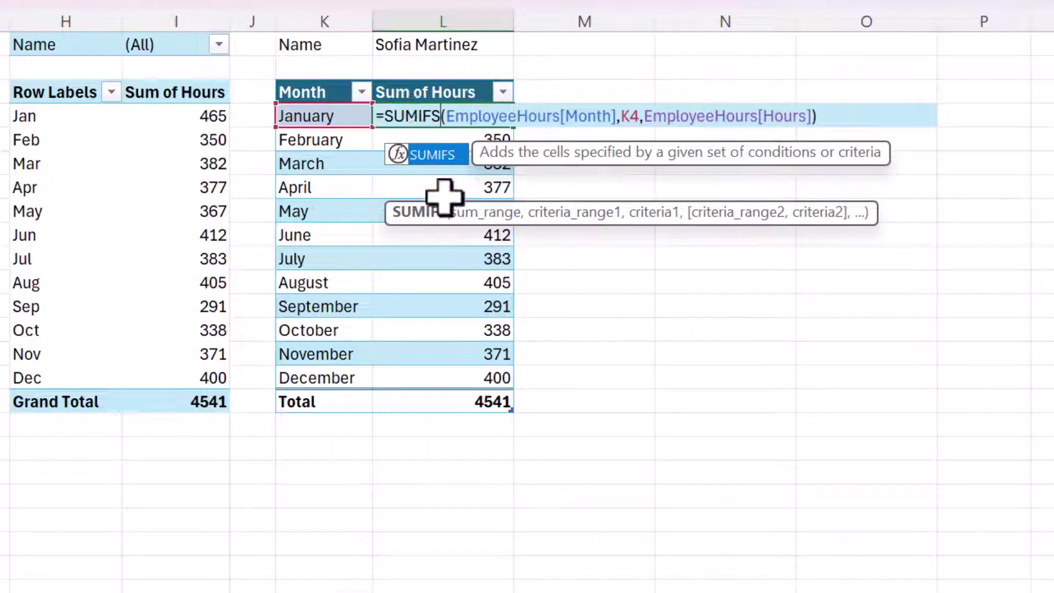
click(808, 117)
drag(808, 117, 644, 117)
key(ctrl+c)
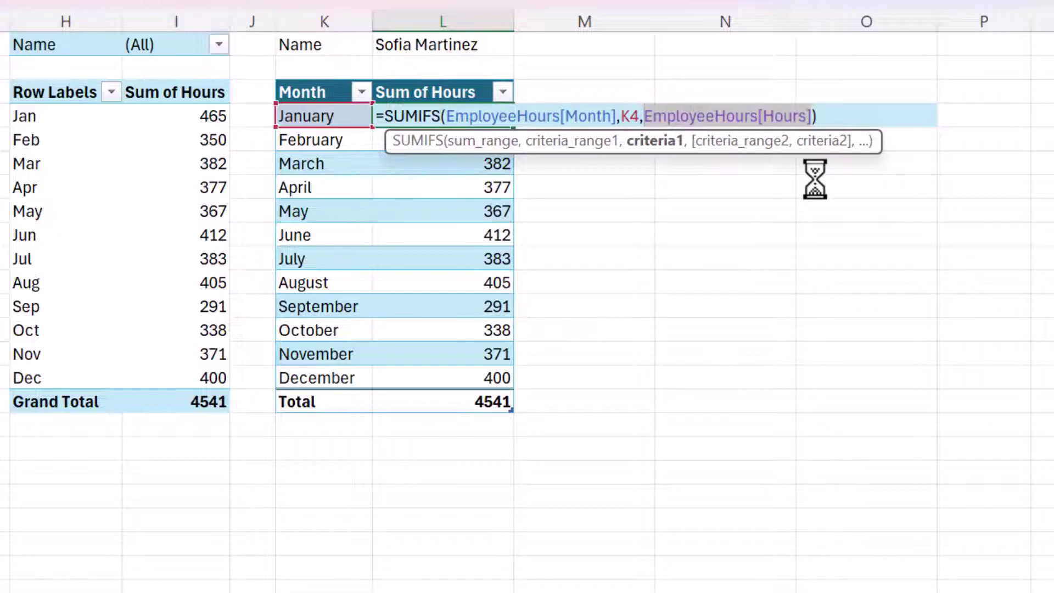
key(BackSpace)
key(BackSpace)
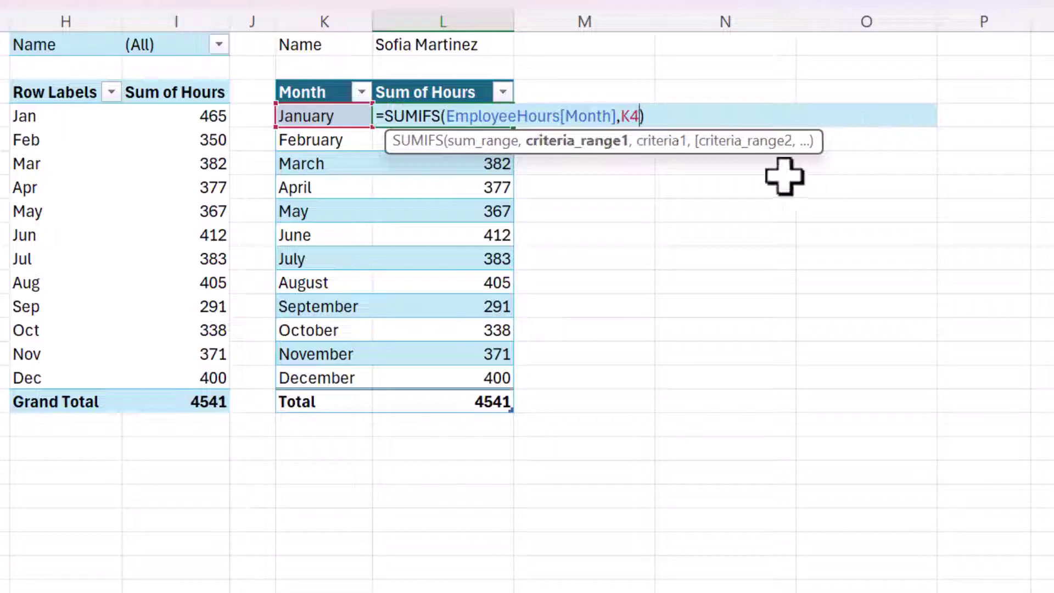
Insert EmployeeHours[Hours] as the first SUMIFS argument and add a comma after K4
click(445, 116)
key(ctrl+v)
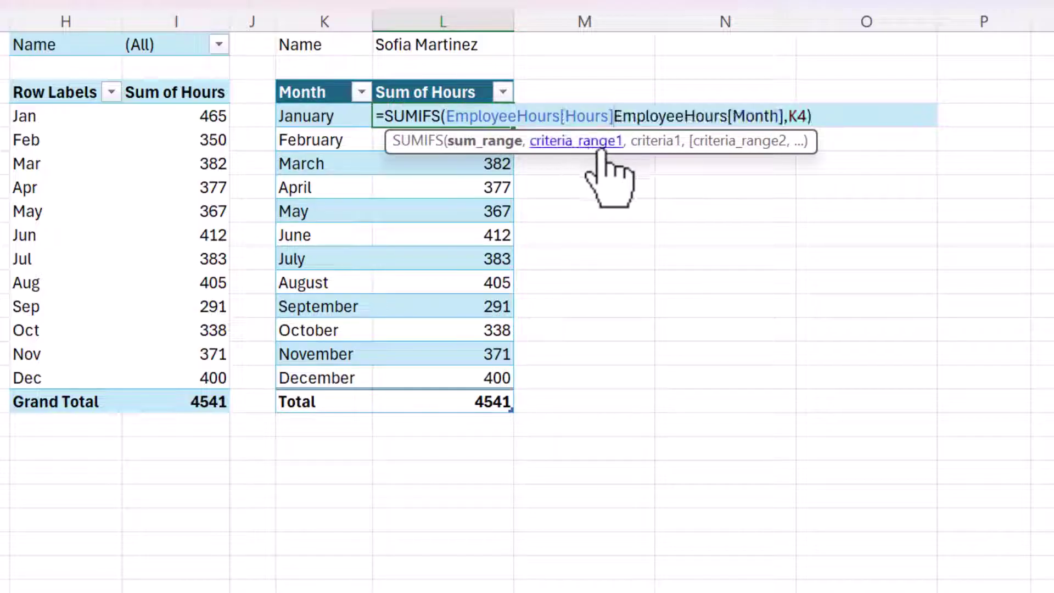
text(,)
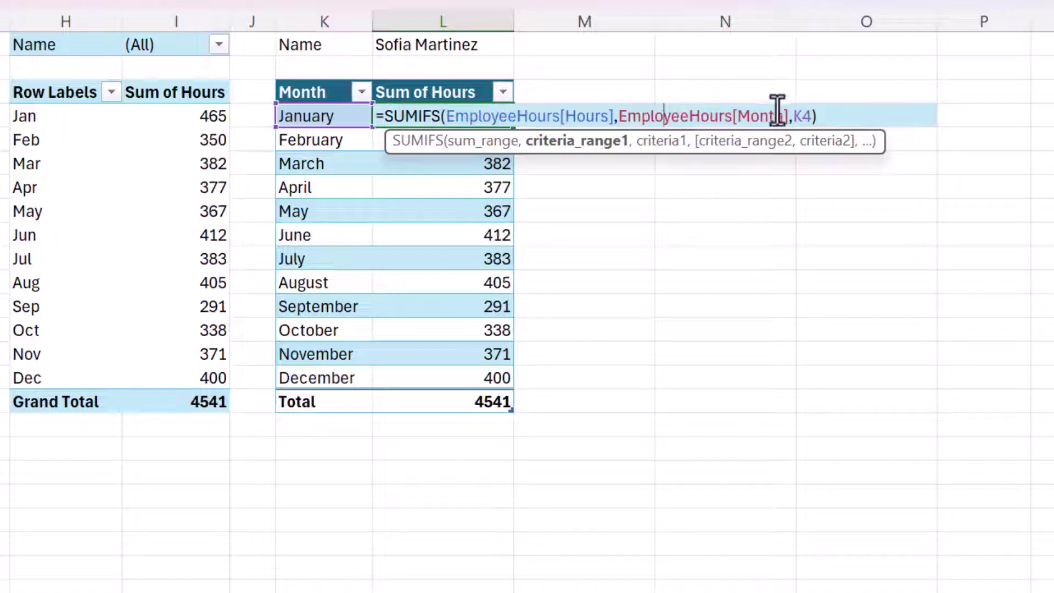
click(800, 115)
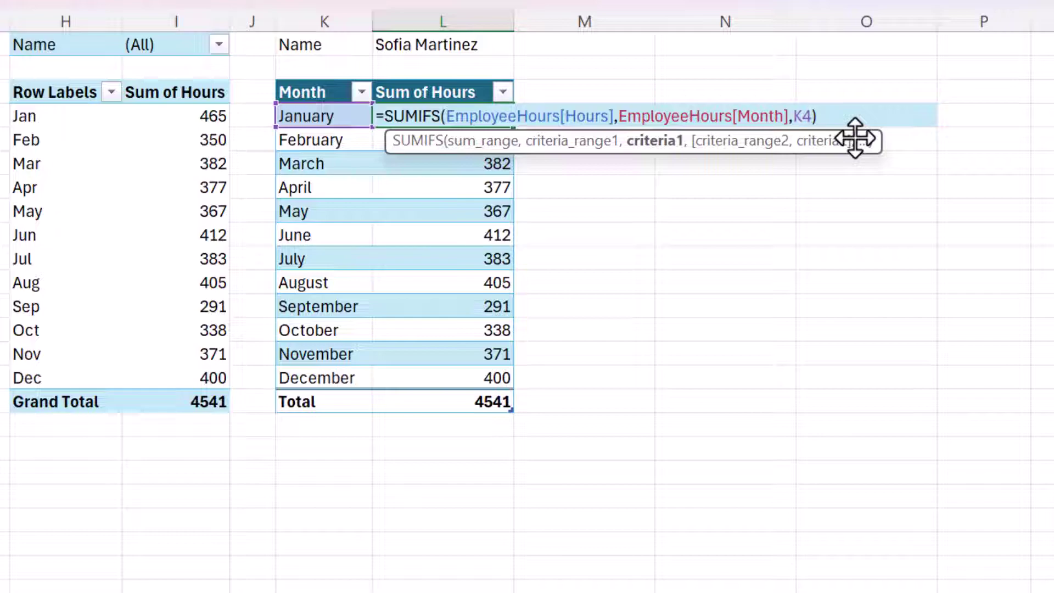
key(Right)
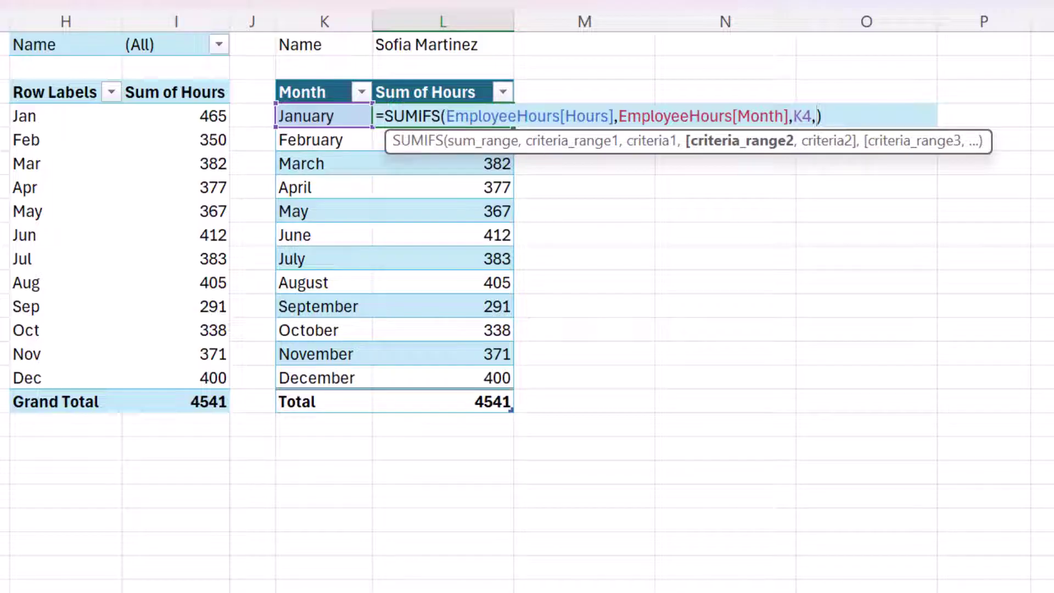
Add EmployeeHours[Name],$L$1 as a second condition and commit, totalling 369
text(EmployeeHours[Name])
key(ctrl+shift+Left)
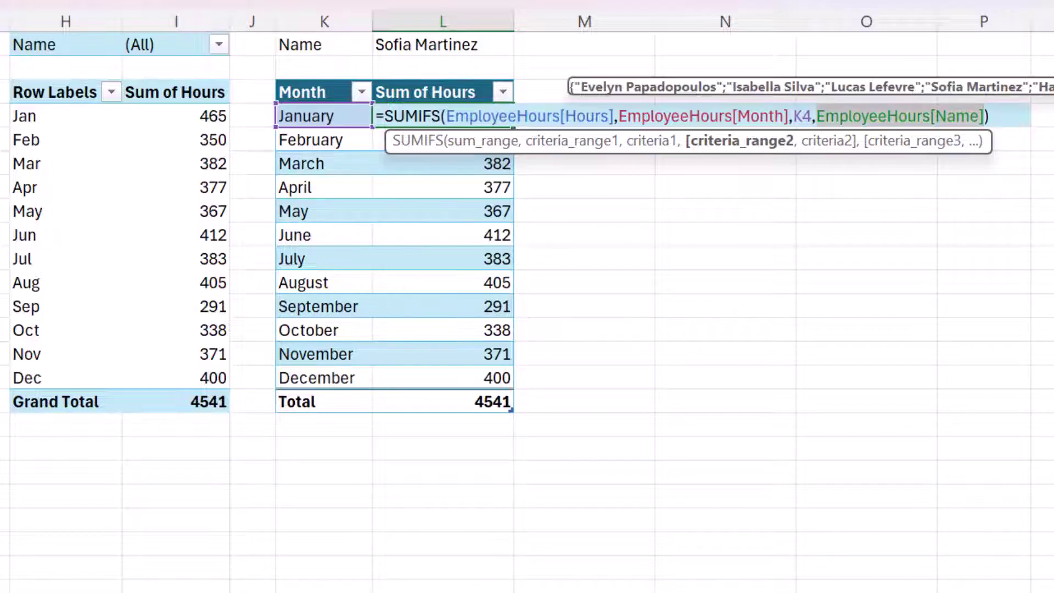
click(984, 116)
text())
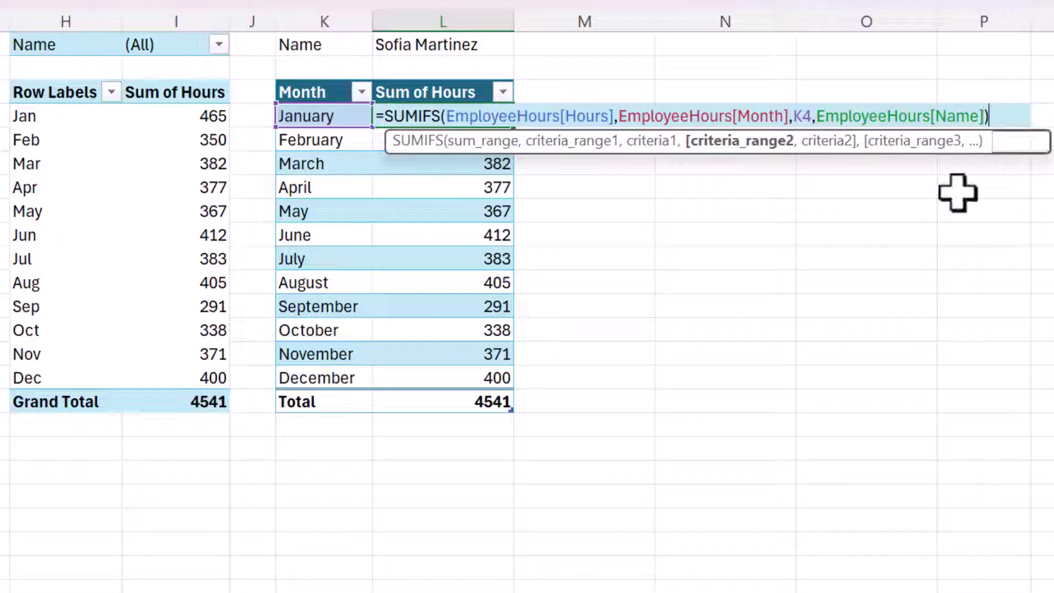
text(,)
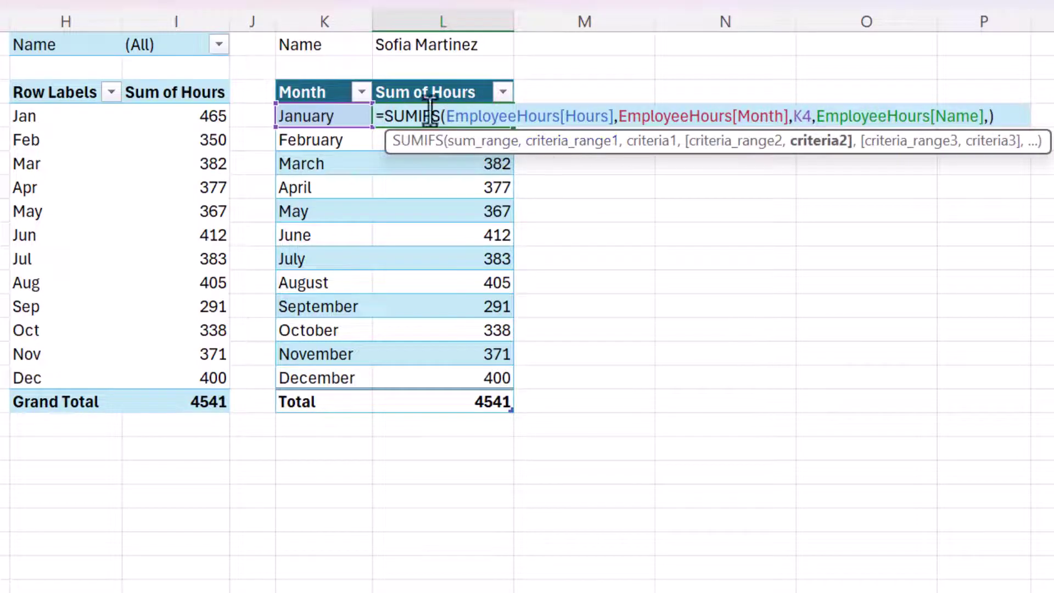
click(412, 47)
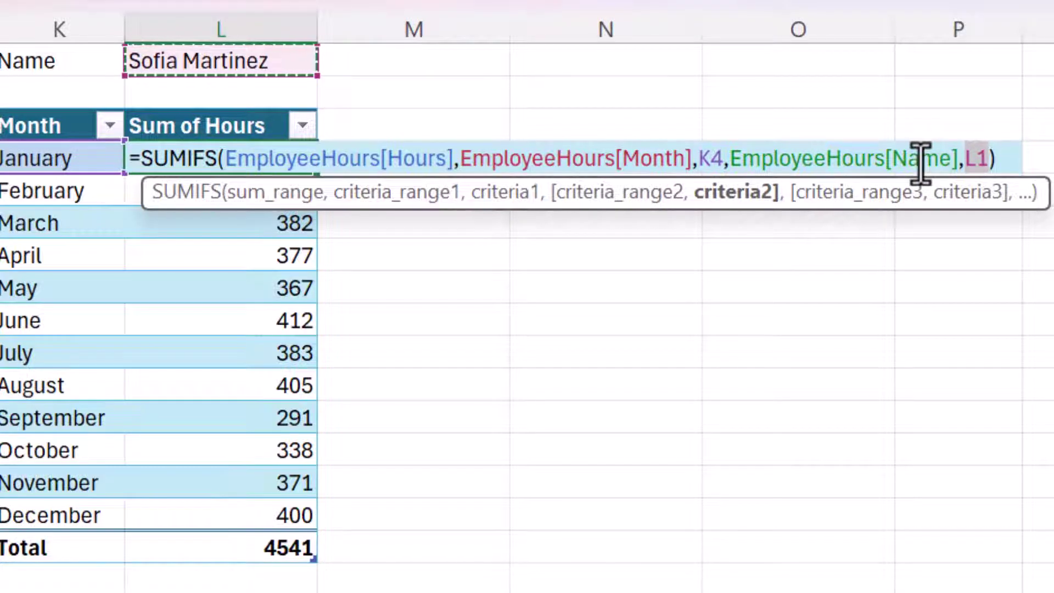
key(F4)
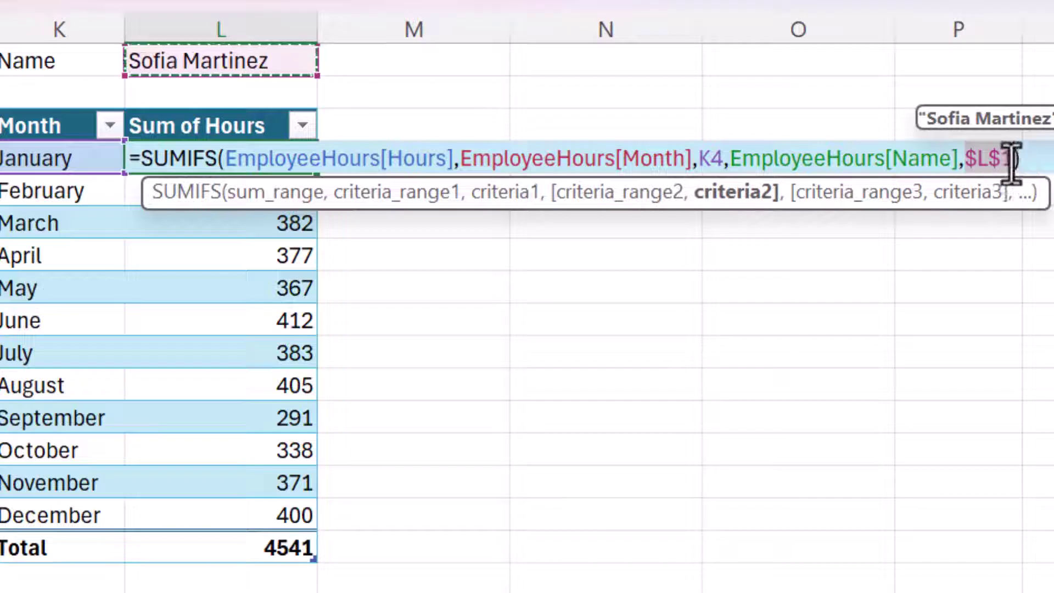
key(Return)
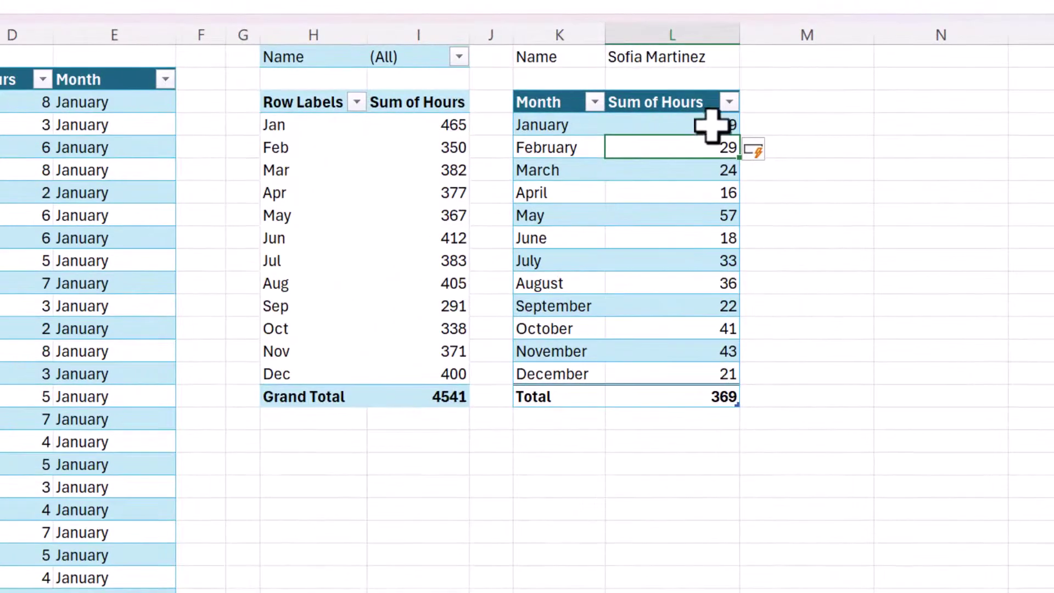
Review the updated March, June, November, July, May and February totals
click(695, 174)
click(692, 237)
click(699, 351)
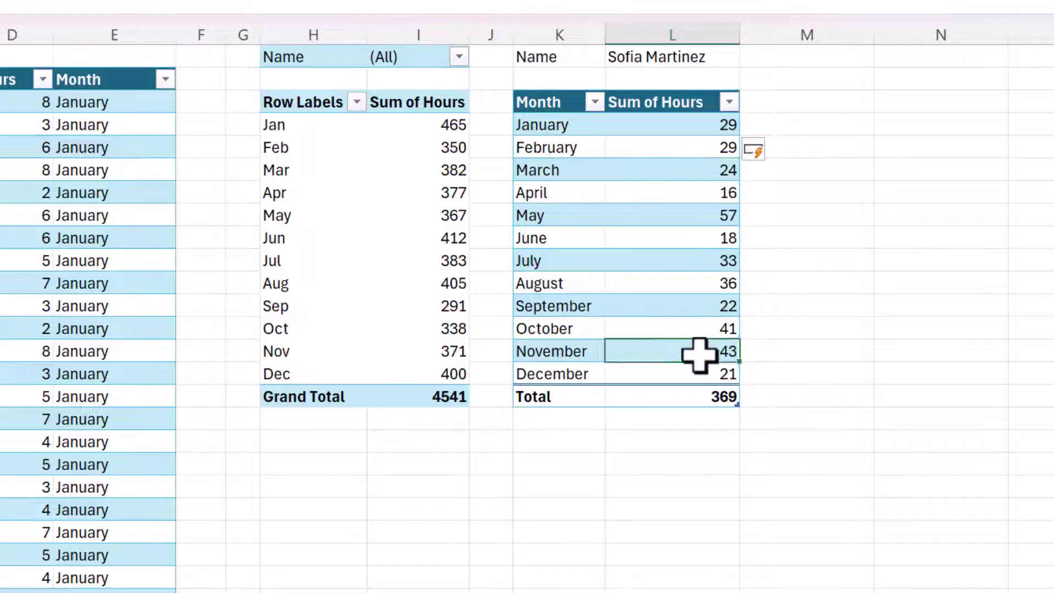
click(695, 261)
click(694, 215)
click(705, 148)
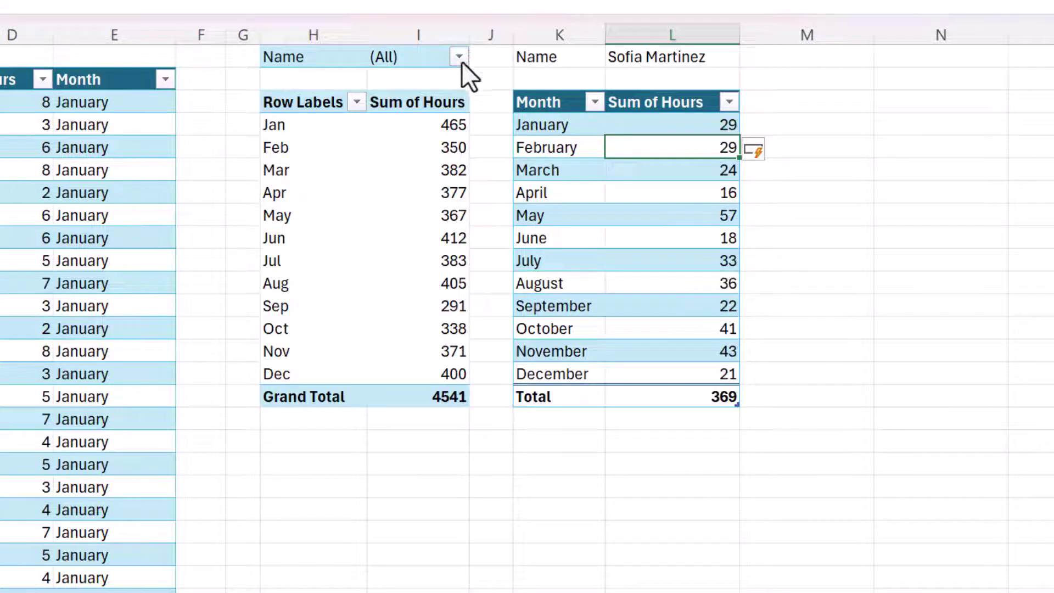
Filter the pivot table's Name field to the selected employee, matching the 369 total
click(459, 57)
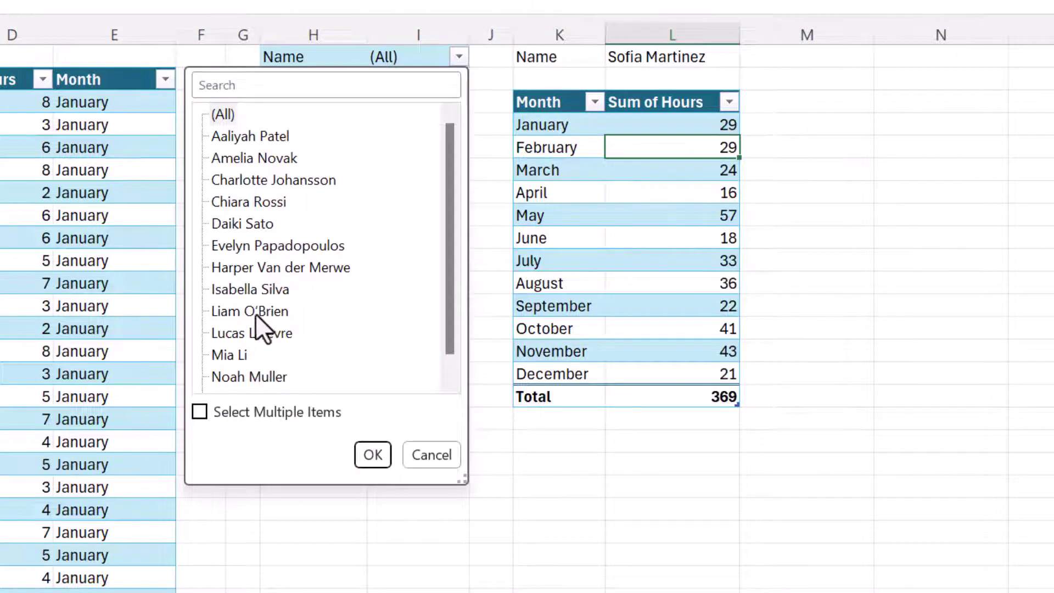
scroll(239, 329, down, 1)
click(225, 375)
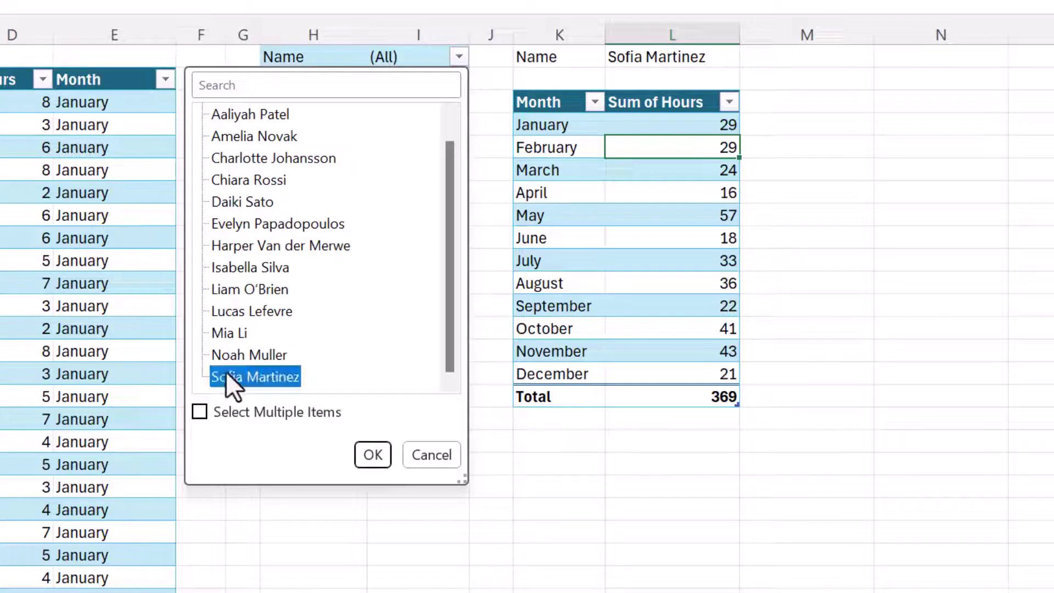
click(374, 454)
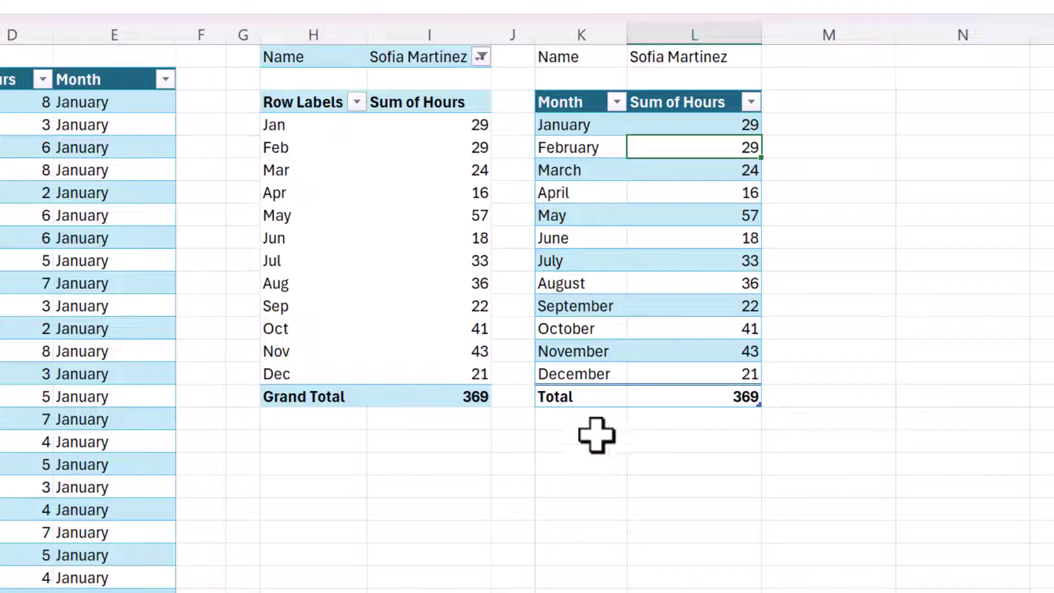
click(886, 391)
click(776, 436)
click(662, 438)
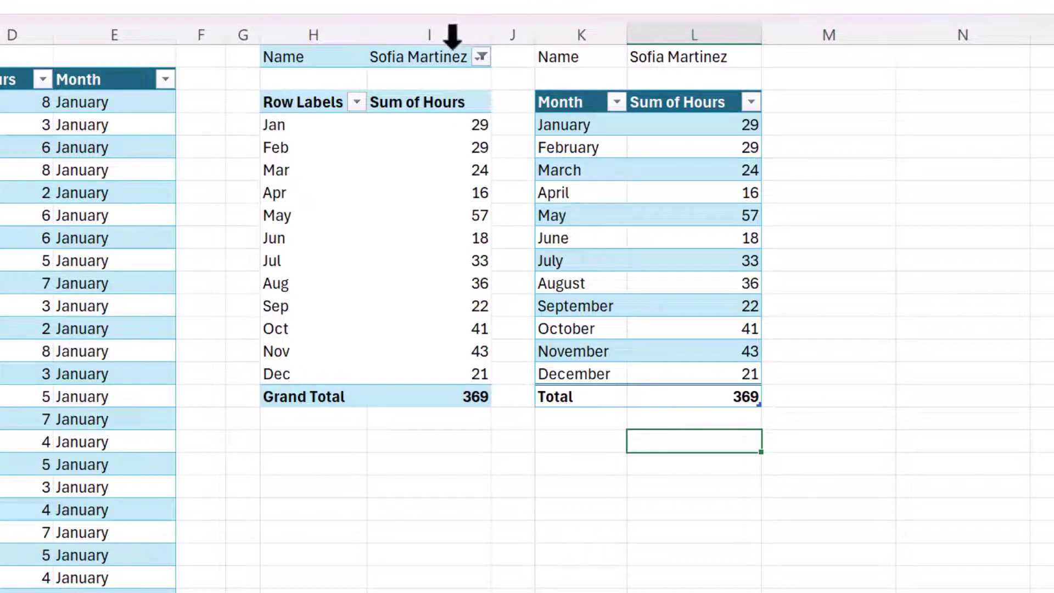
drag(582, 27, 916, 90)
click(916, 96)
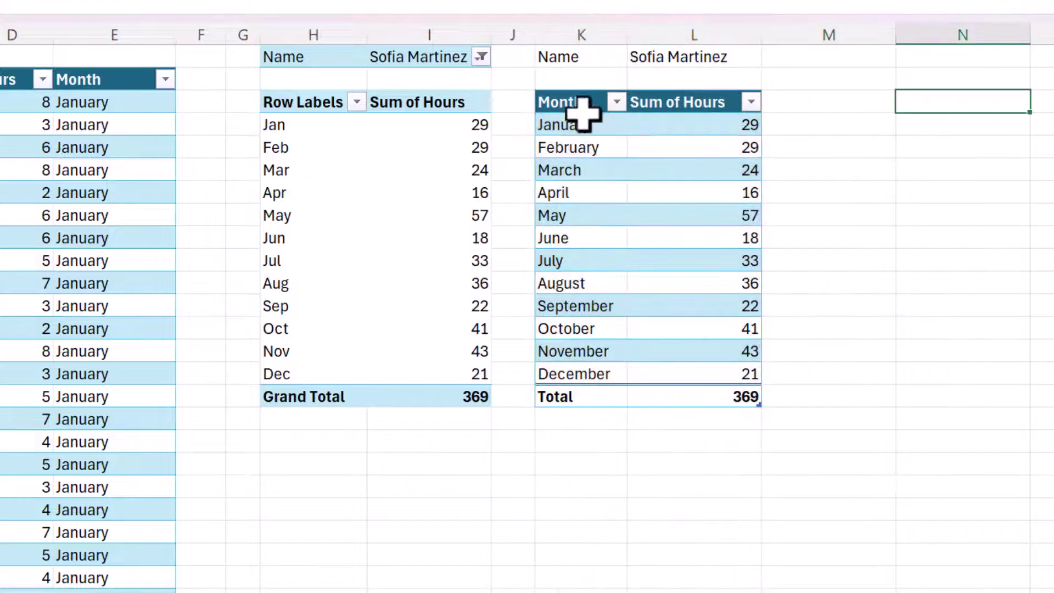
click(604, 57)
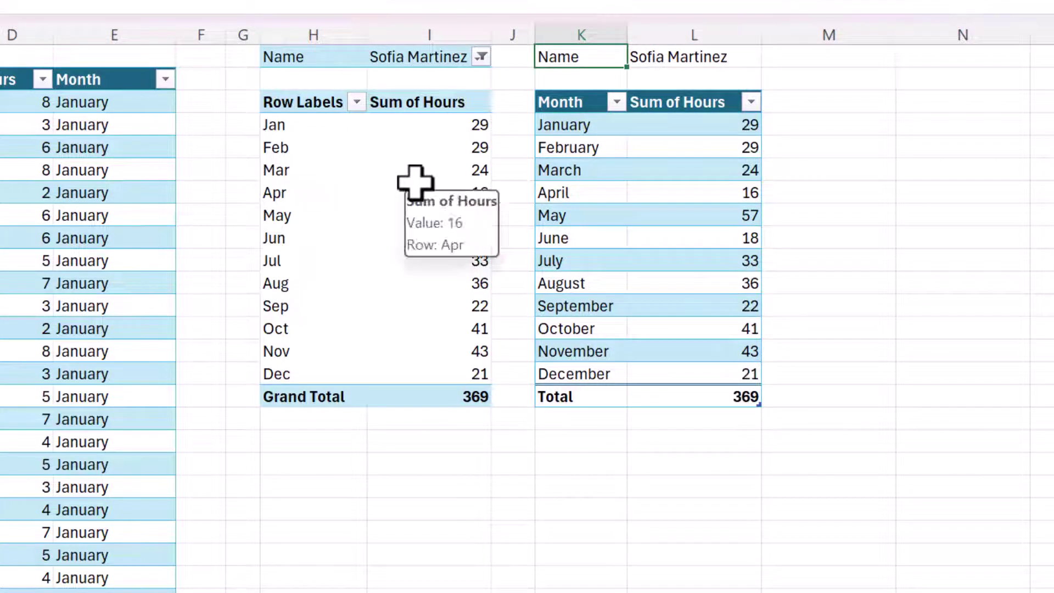
click(482, 57)
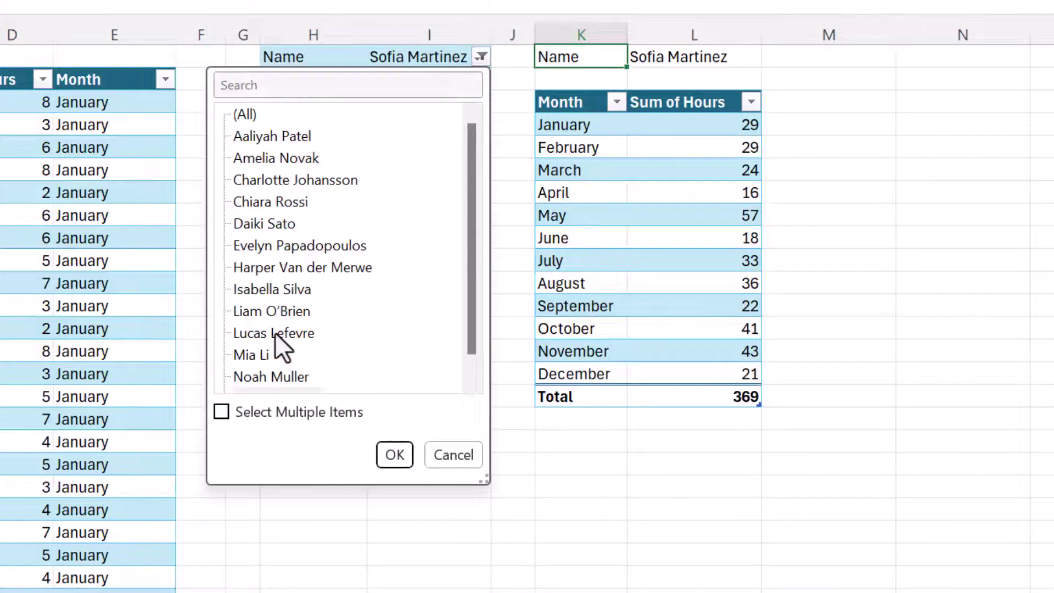
click(456, 459)
click(716, 79)
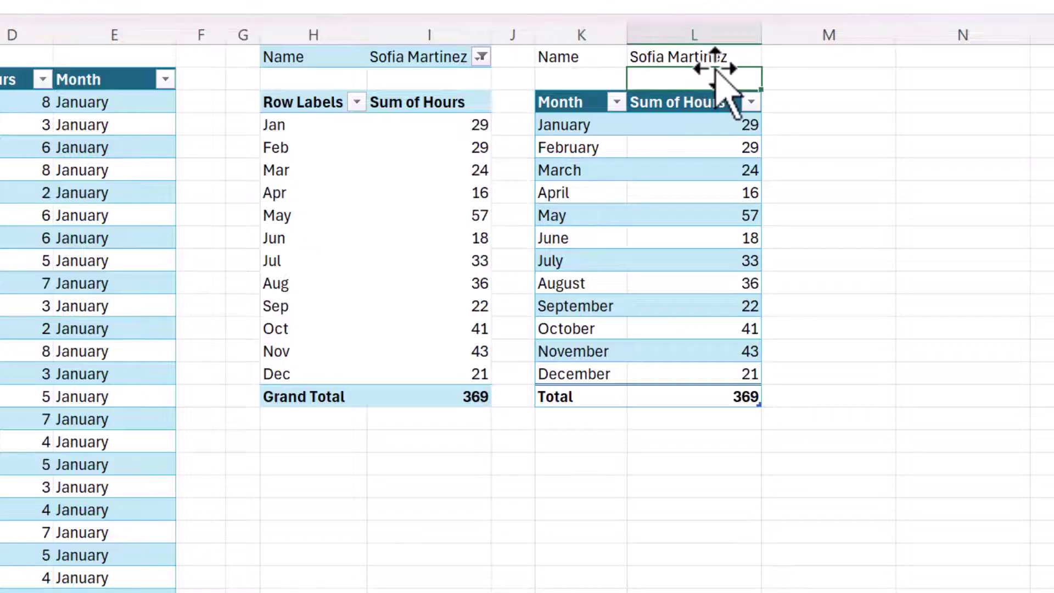
click(744, 56)
click(767, 57)
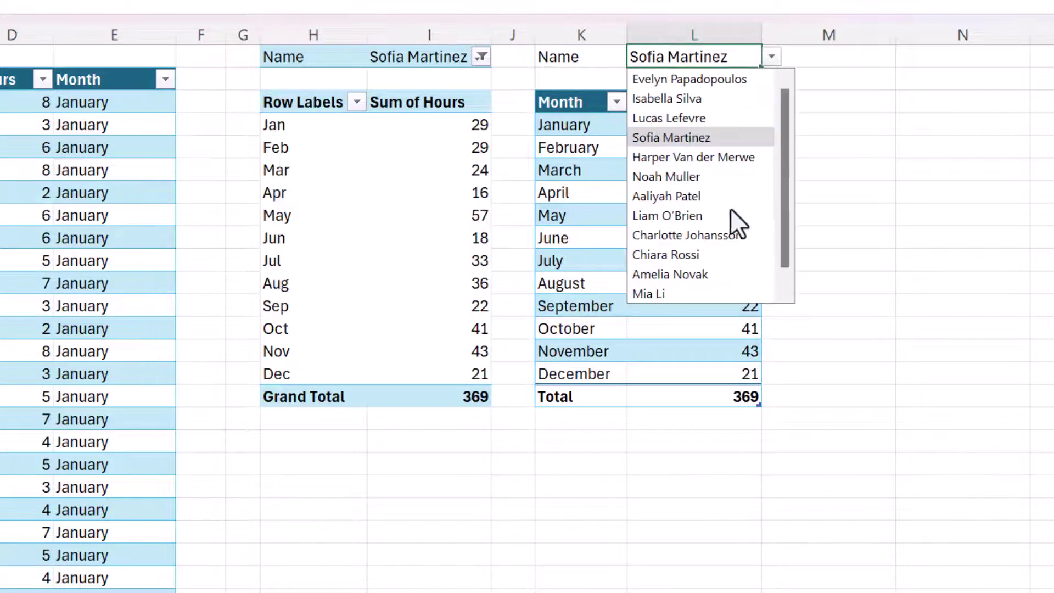
scroll(721, 263, down, 1)
scroll(720, 258, up, 1)
click(840, 125)
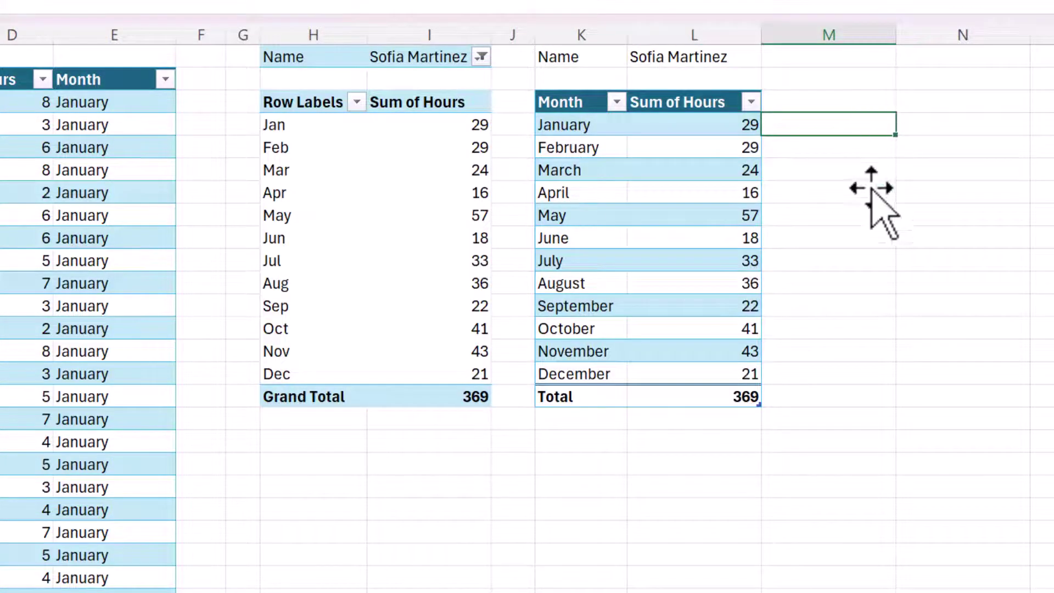